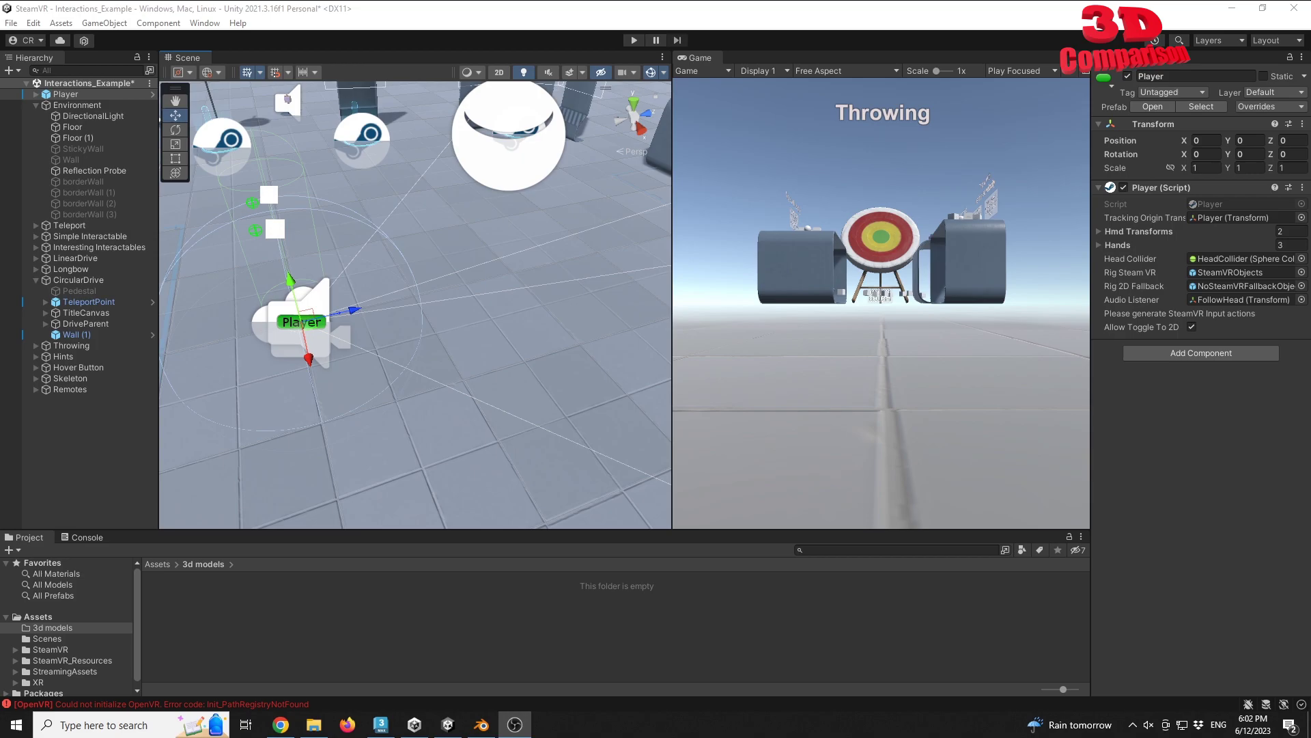
Set the Player object's Z position to 7.
scroll(503, 284, "up", 5)
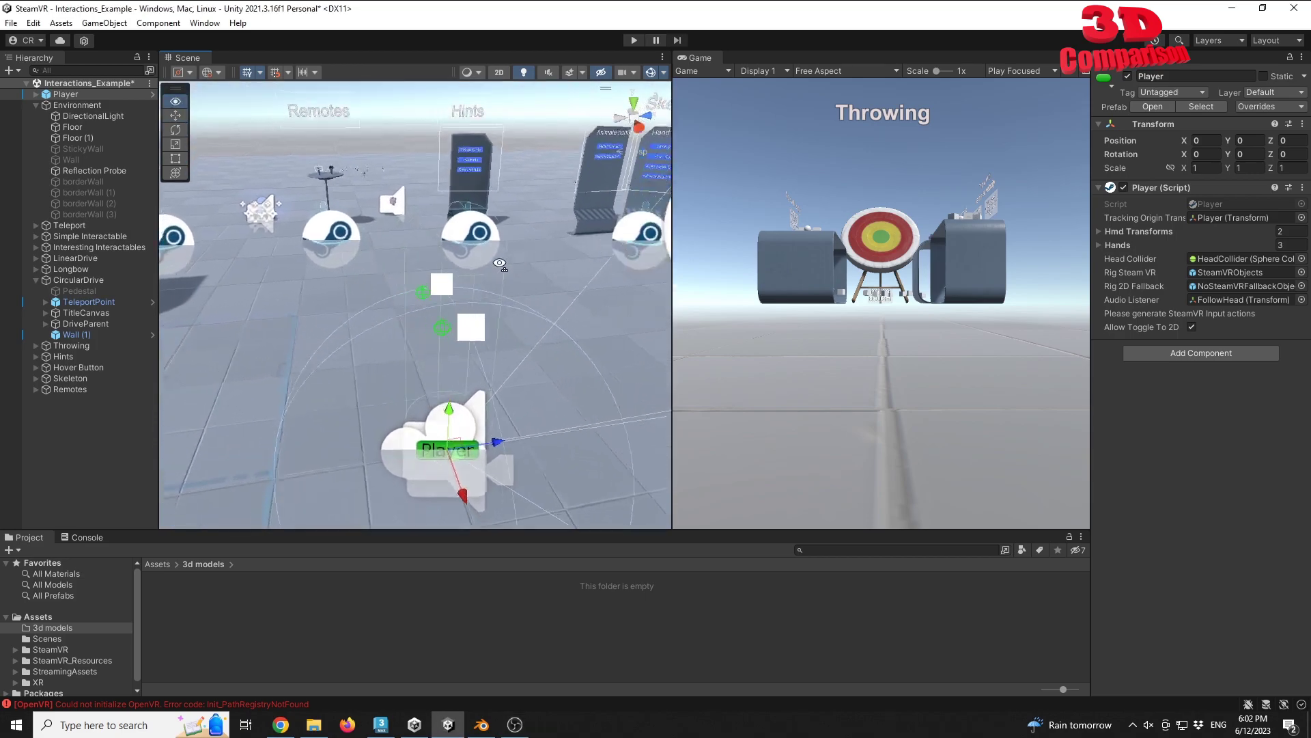
scroll(514, 320, "down", 5)
scroll(510, 315, "up", 5)
middle_click_drag(510, 315, 416, 281)
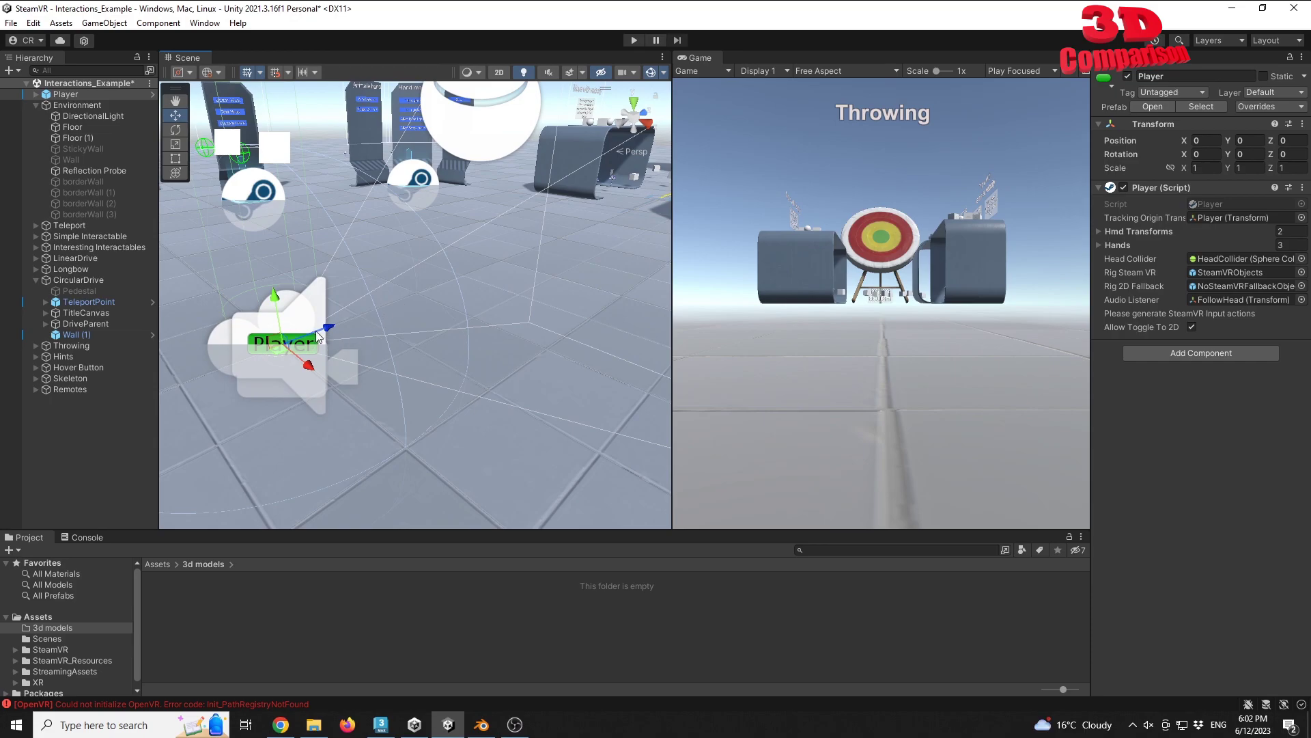
right_click_drag(506, 326, 523, 305)
left_click(1196, 140)
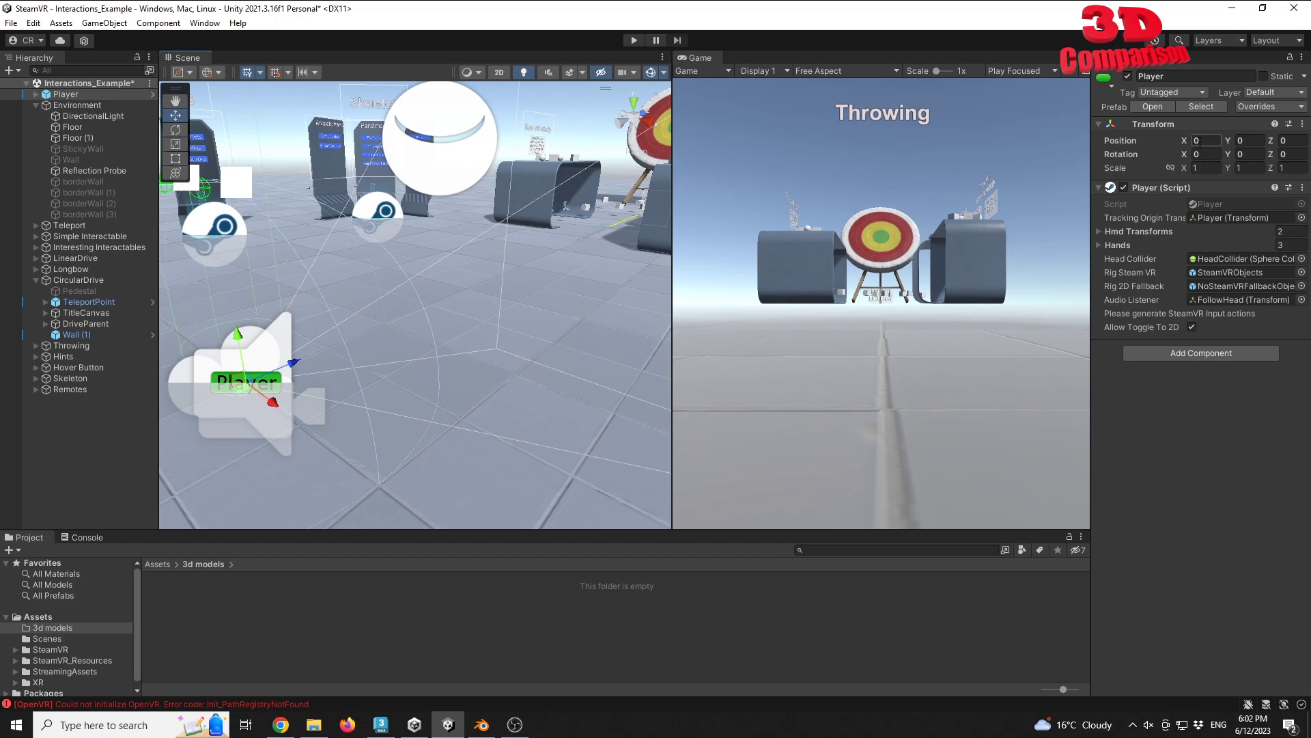
key("Return")
left_click(1293, 140)
middle_click_drag(492, 299, 526, 330)
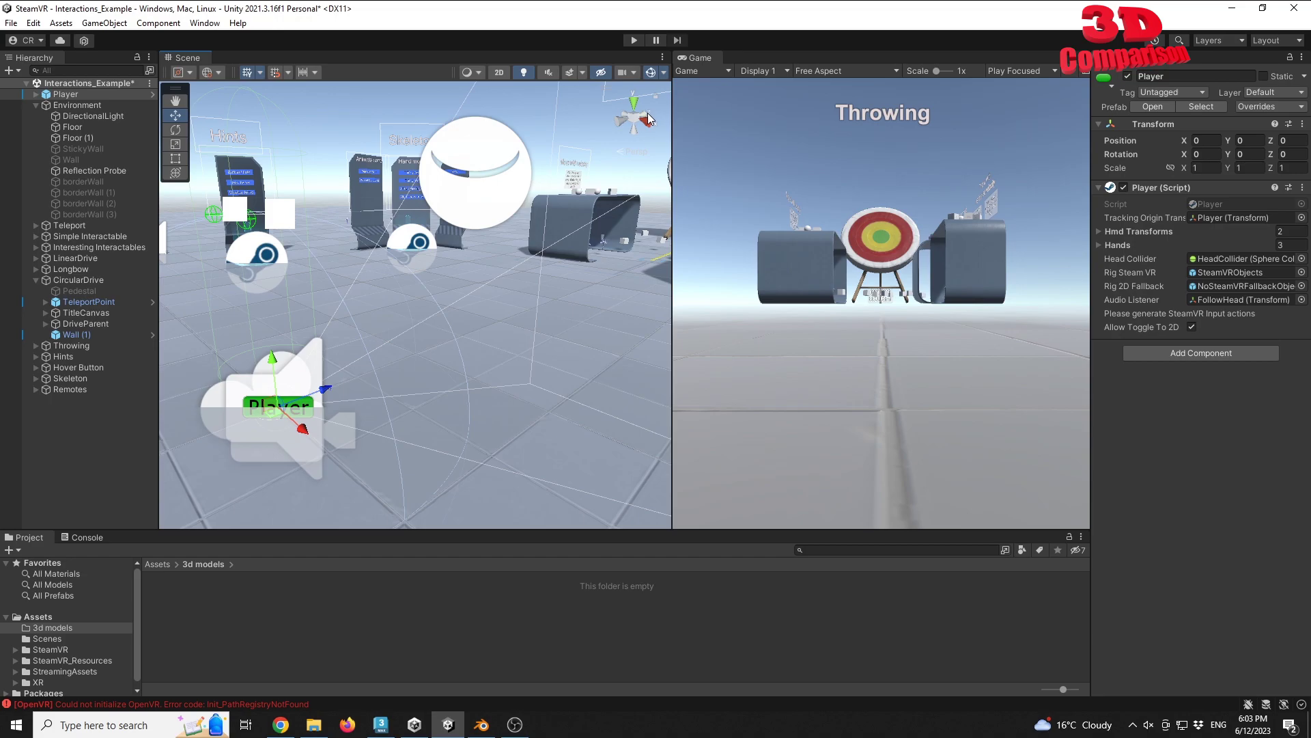
left_click(1292, 140)
type("7")
key("Return")
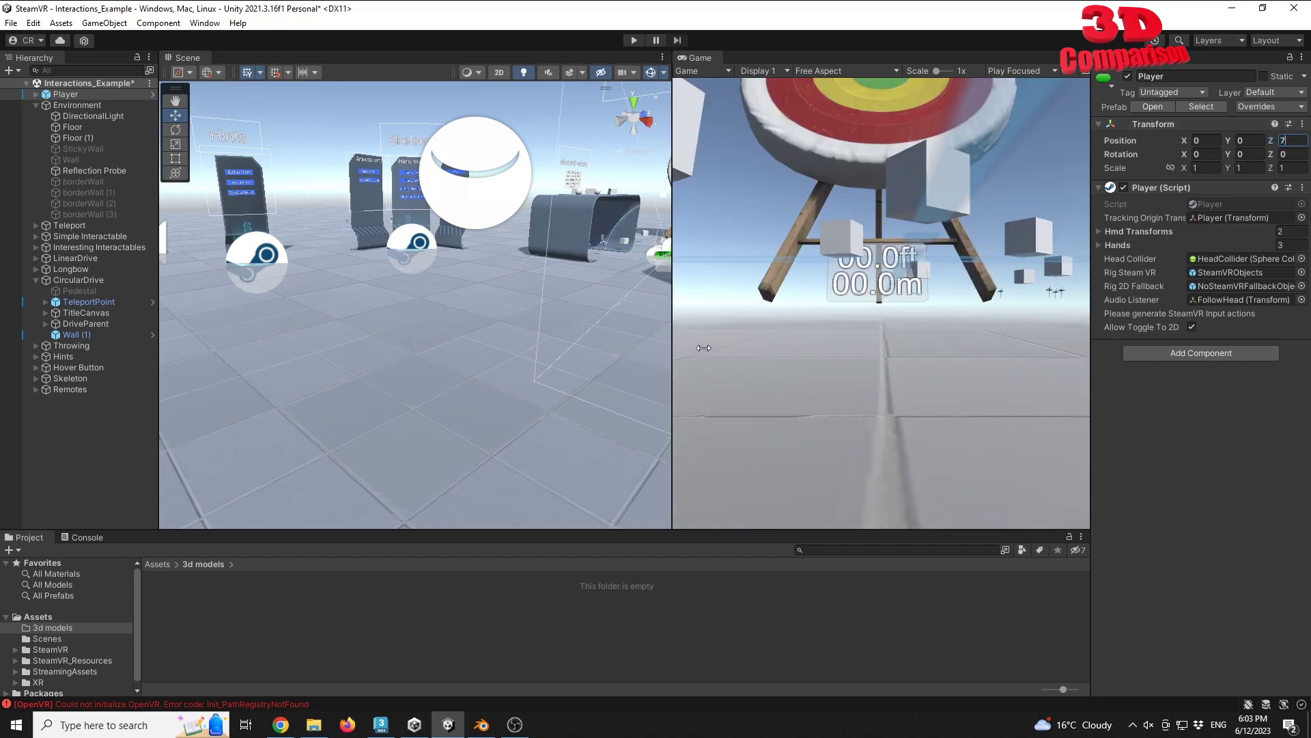
Frame the Player and examine its place along the measuring tape in front of the target from the top view.
key("f")
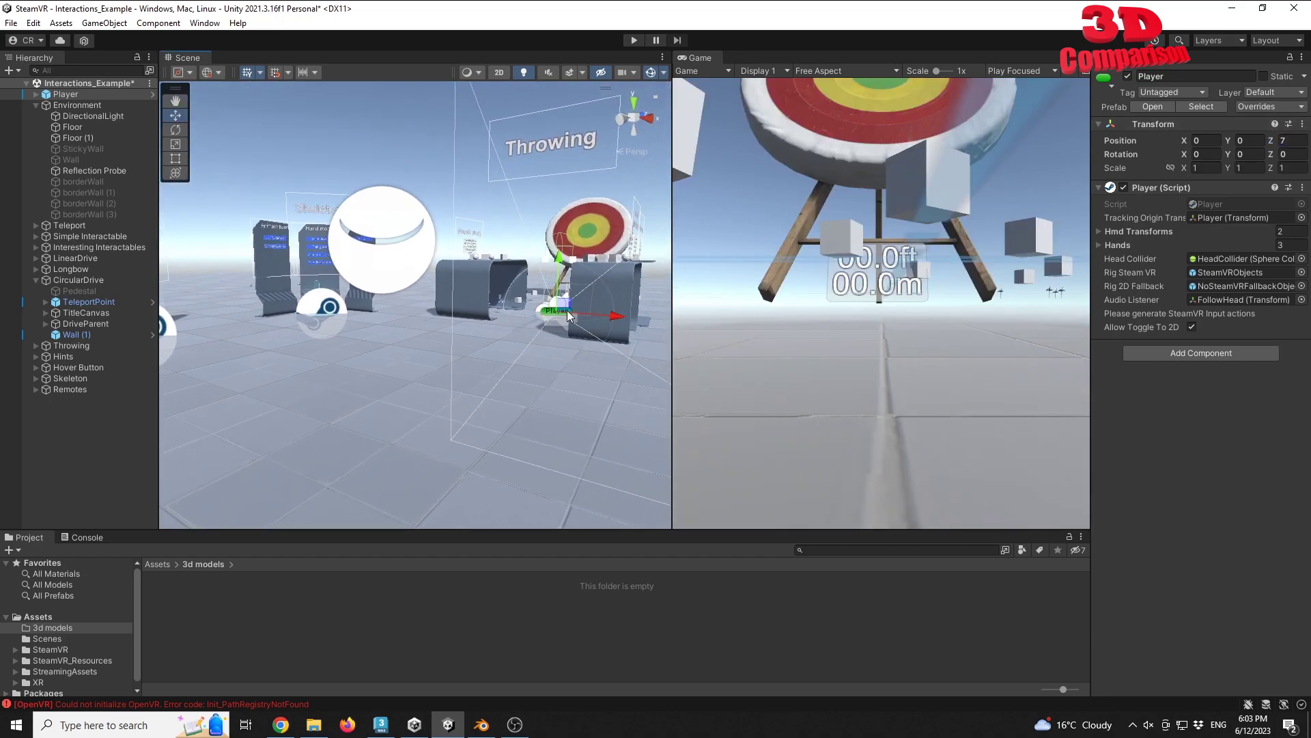
right_click_drag(532, 383, 400, 392)
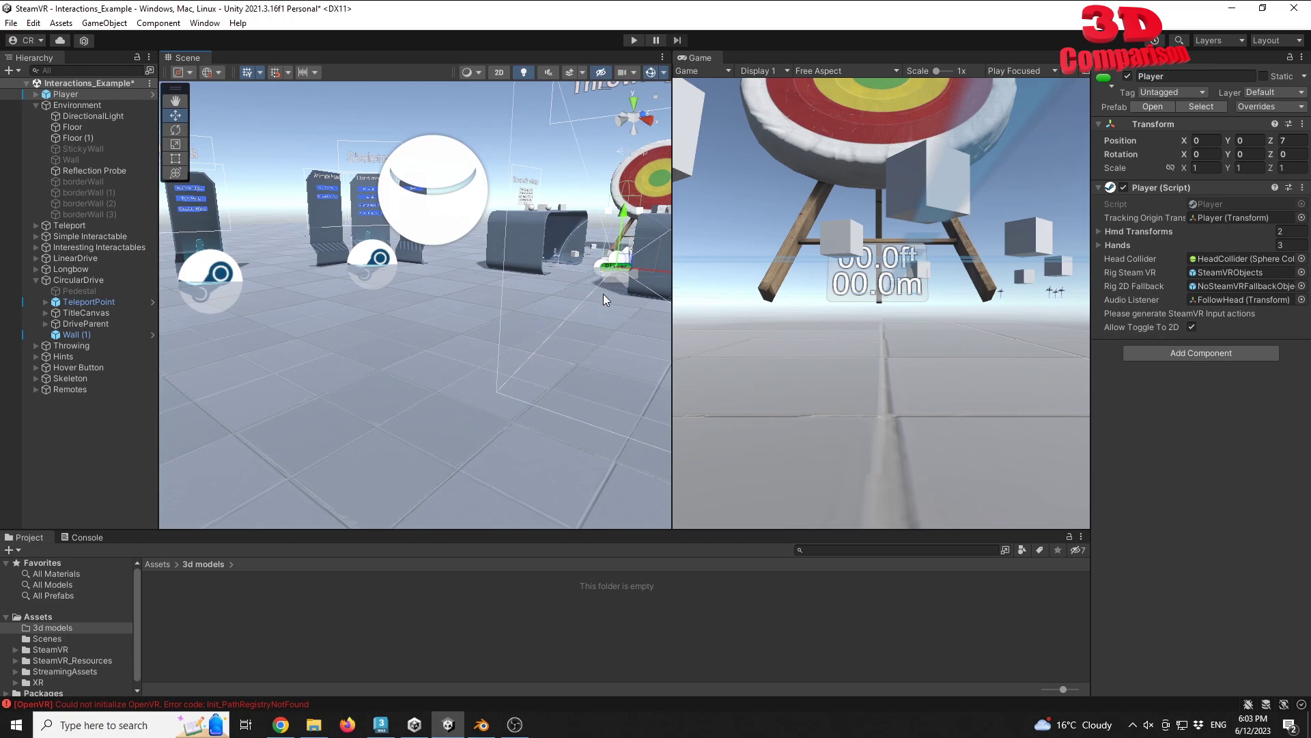
right_click_drag(564, 339, 450, 403)
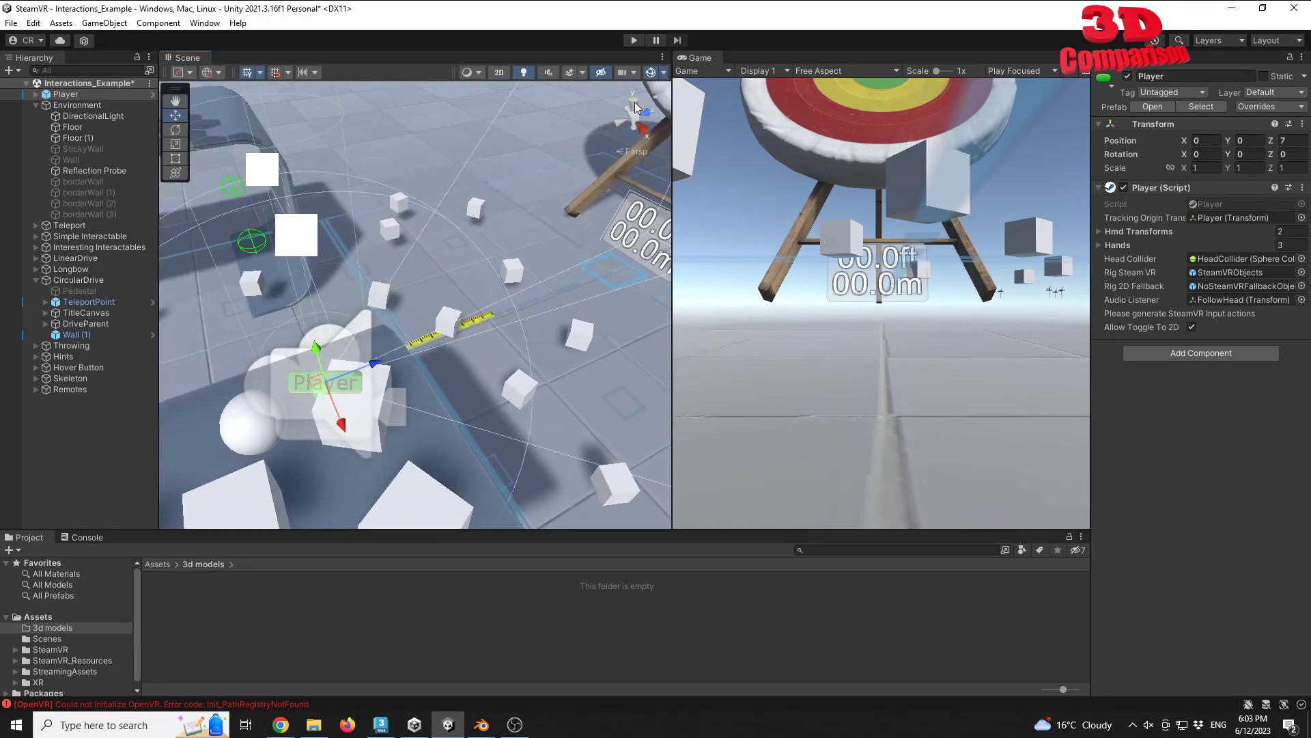
left_click(635, 105)
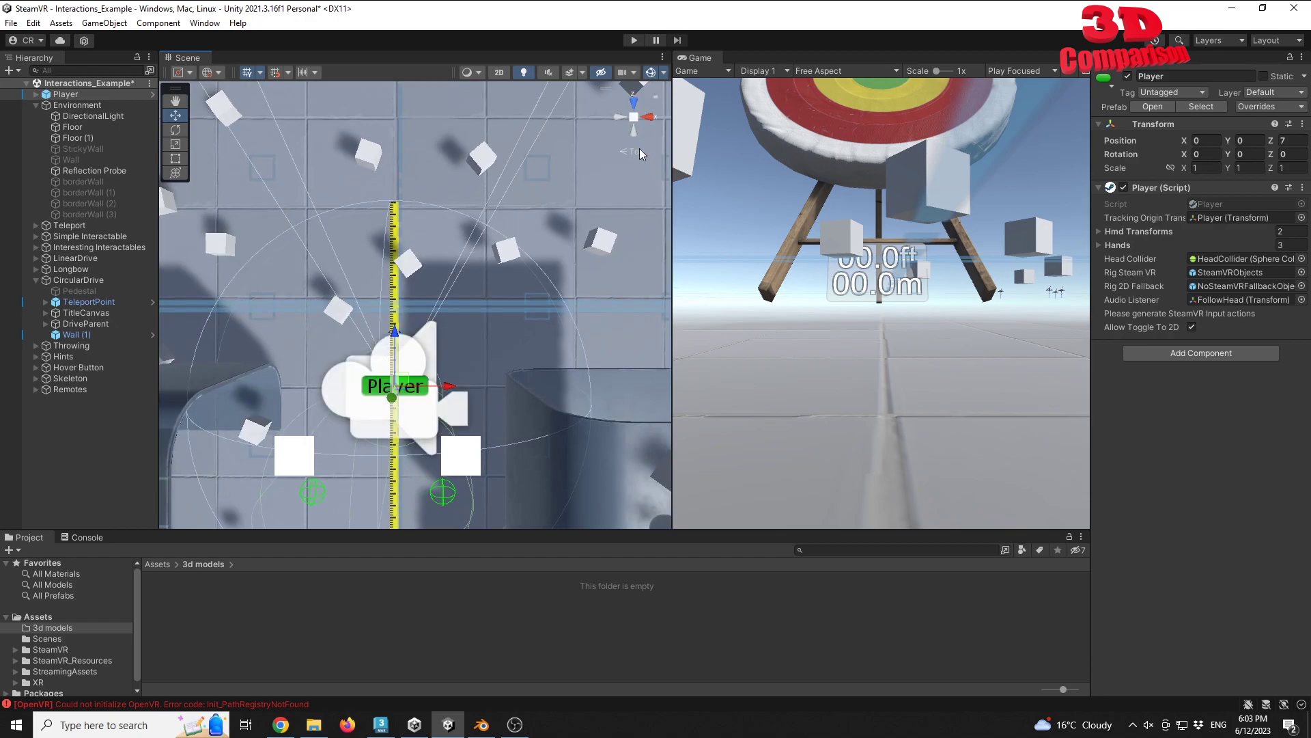
scroll(495, 294, "up", 3)
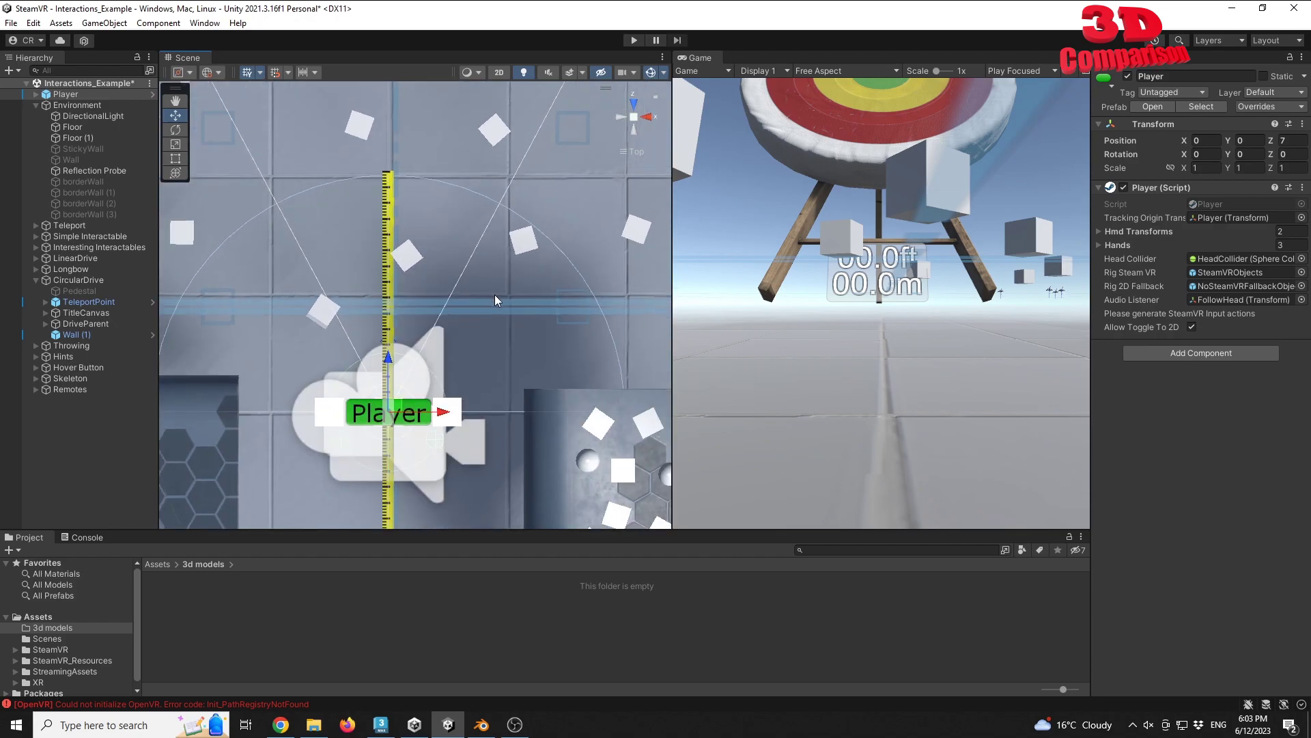
scroll(387, 435, "up", 1)
scroll(381, 430, "up", 2)
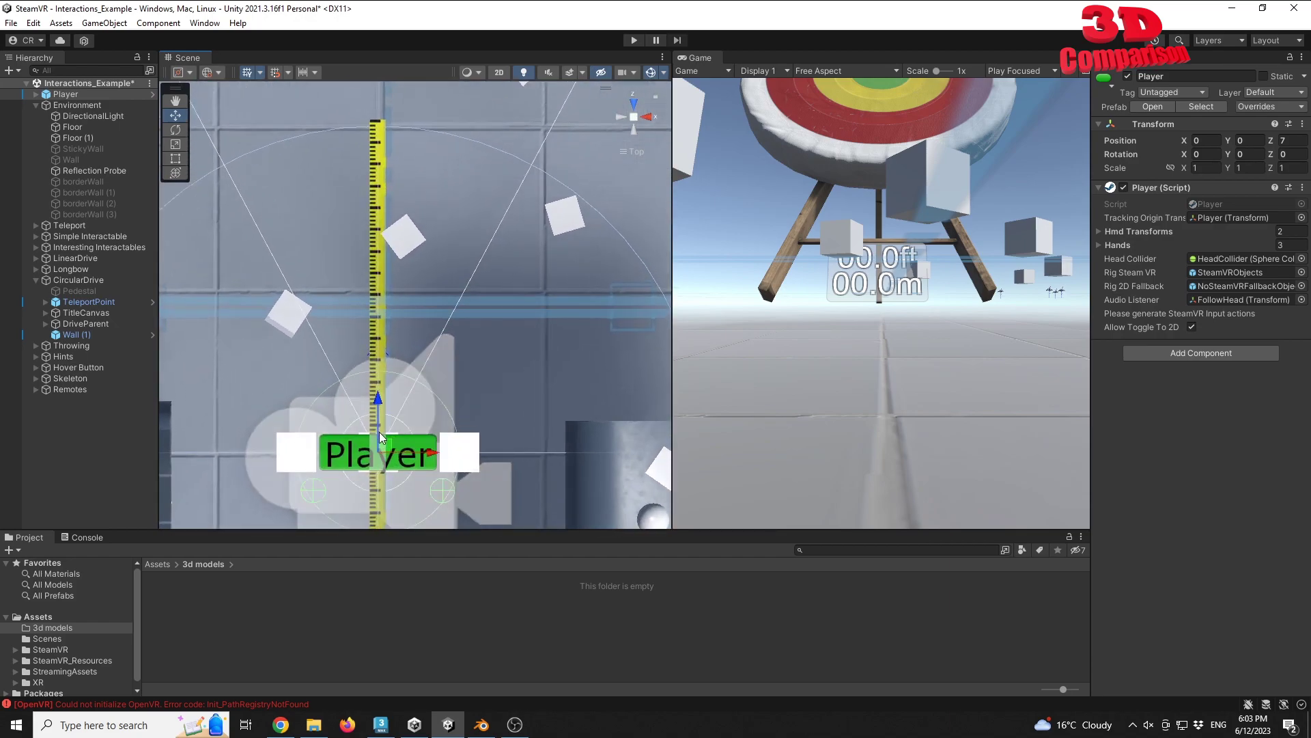
middle_click_drag(375, 499, 489, 358)
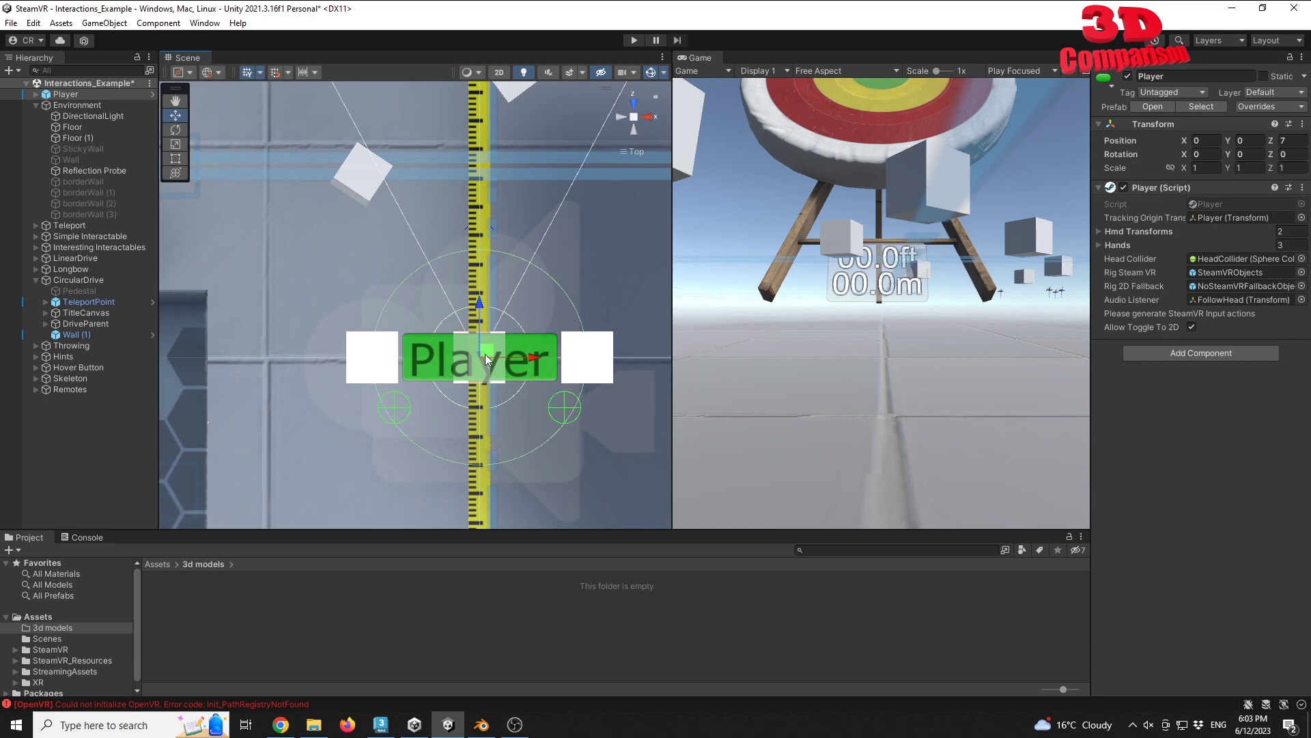
scroll(482, 357, "down", 5)
middle_click_drag(539, 263, 513, 362)
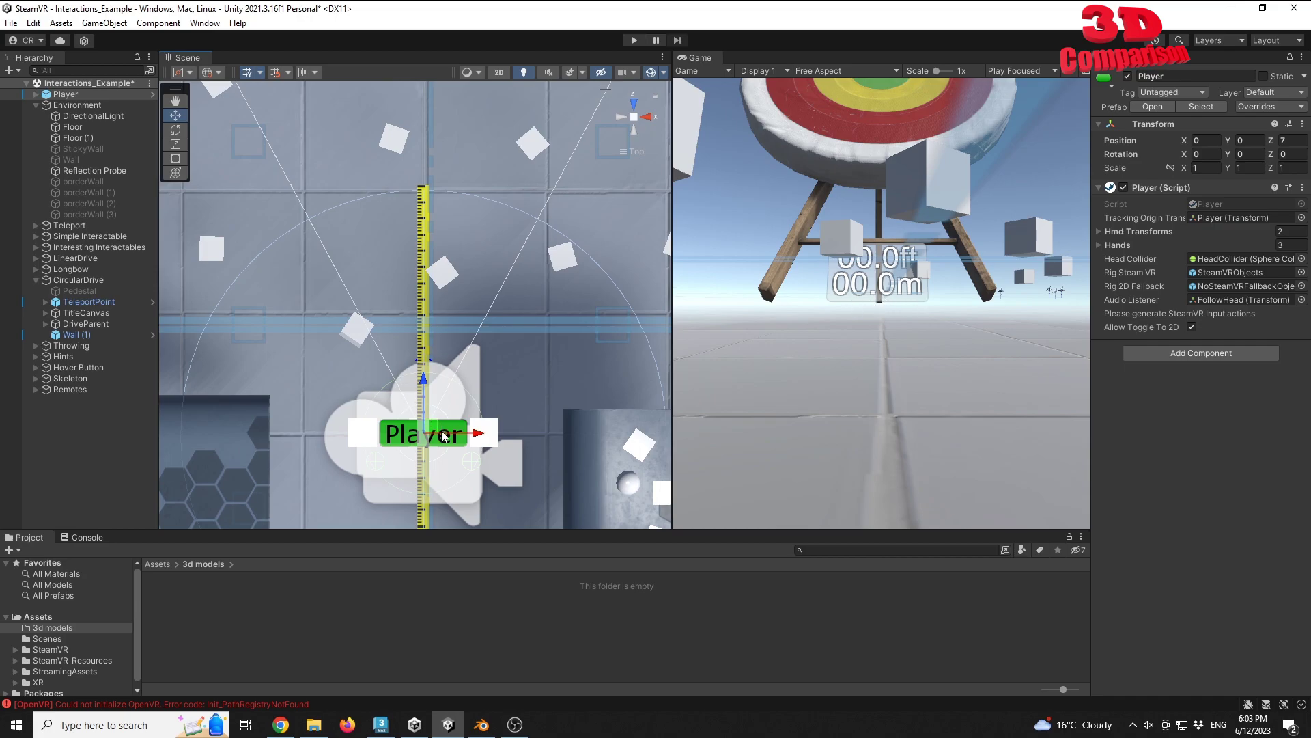
Run the scene, accept all recommended SteamVR project settings, and look down at the target's distance board.
left_click(633, 41)
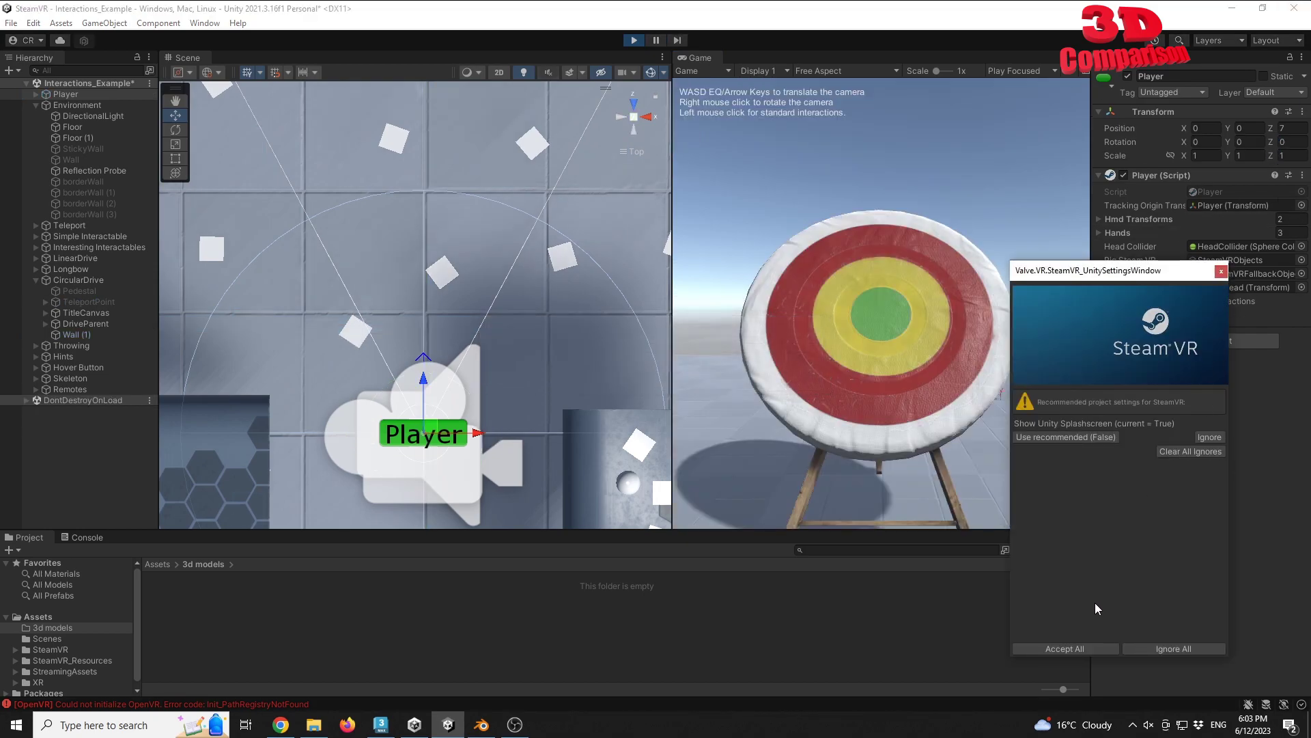
left_click(1070, 649)
left_click(762, 392)
mouse_move(897, 396)
right_mouse_down()
mouse_move(924, 375)
mouse_move(918, 402)
right_mouse_up()
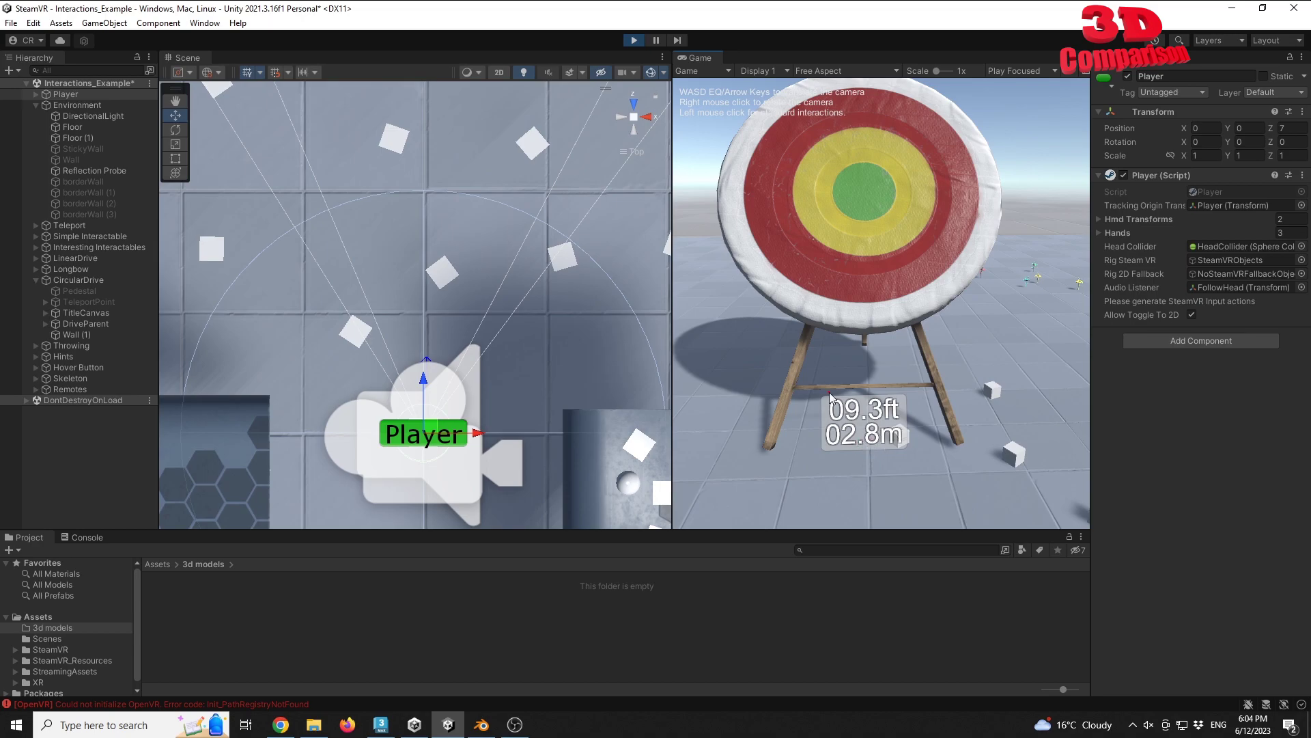
Set the Player's Z position to 8.8 while the scene is running.
scroll(564, 352, "down", 5)
left_click_drag(563, 352, 550, 255, "alt")
scroll(555, 251, "up", 5)
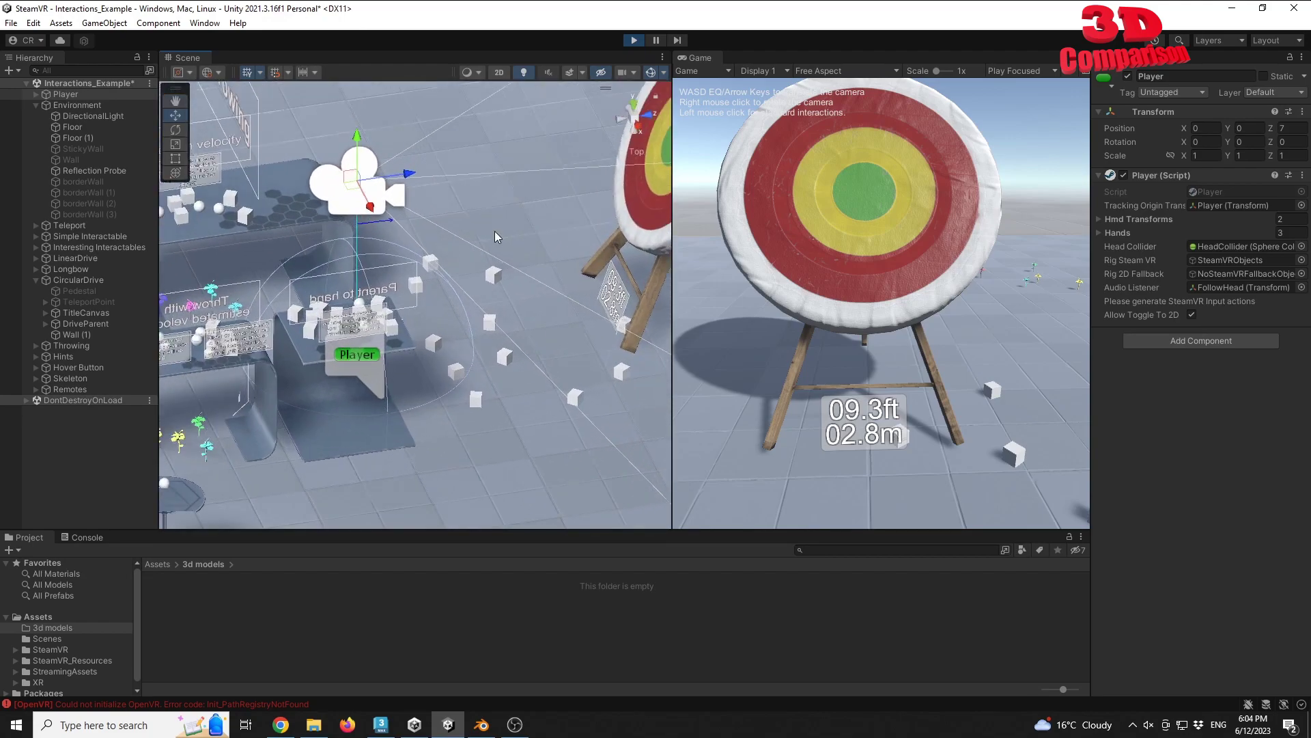
left_click(1284, 128)
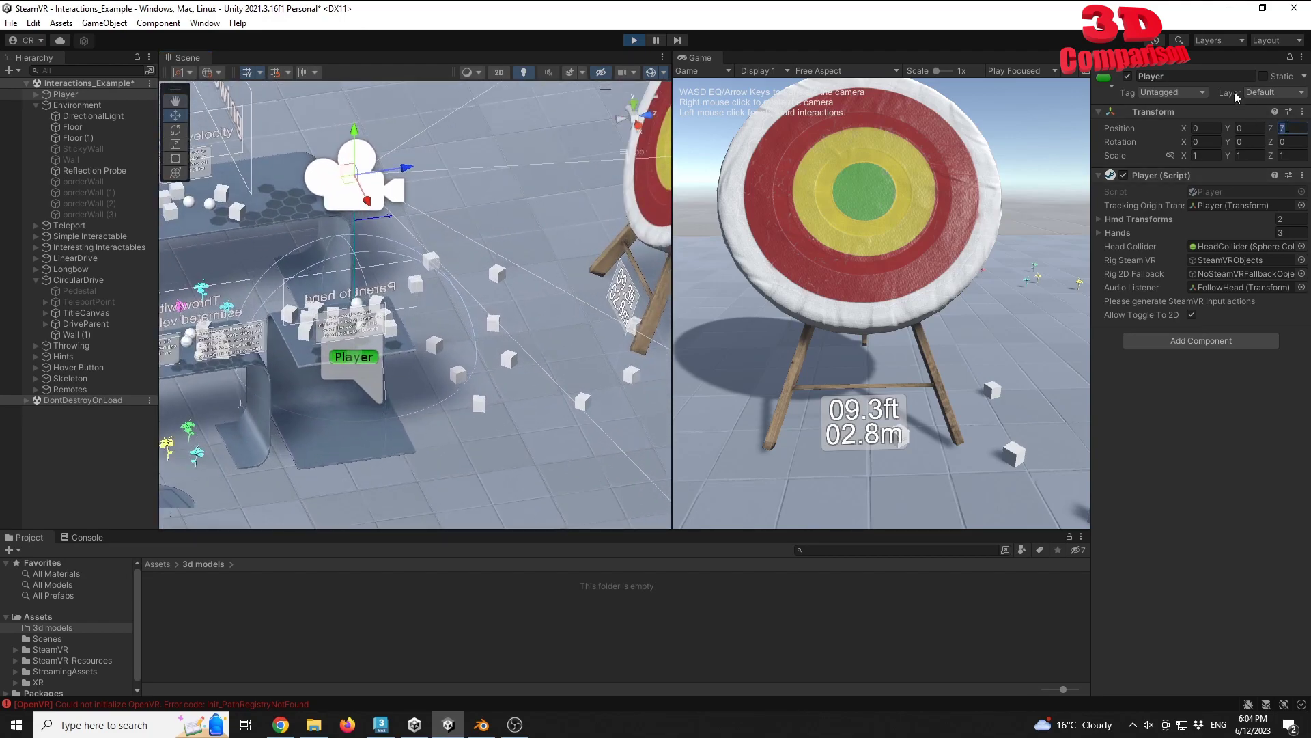
type("8.8")
key("Return")
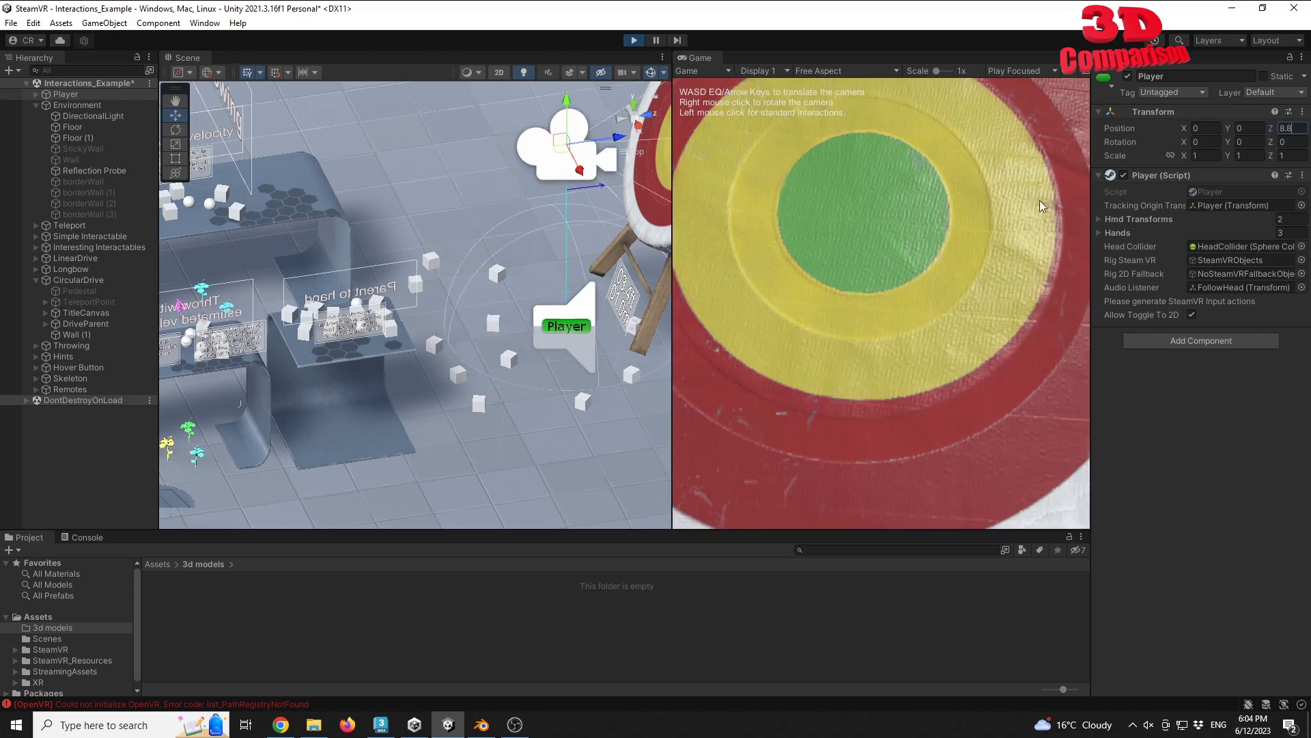
Inspect the target's distance board in both views and check the Player's distance to it from the top view.
right_click_drag(881, 301, 880, 319)
left_click_drag(613, 309, 544, 290, "alt")
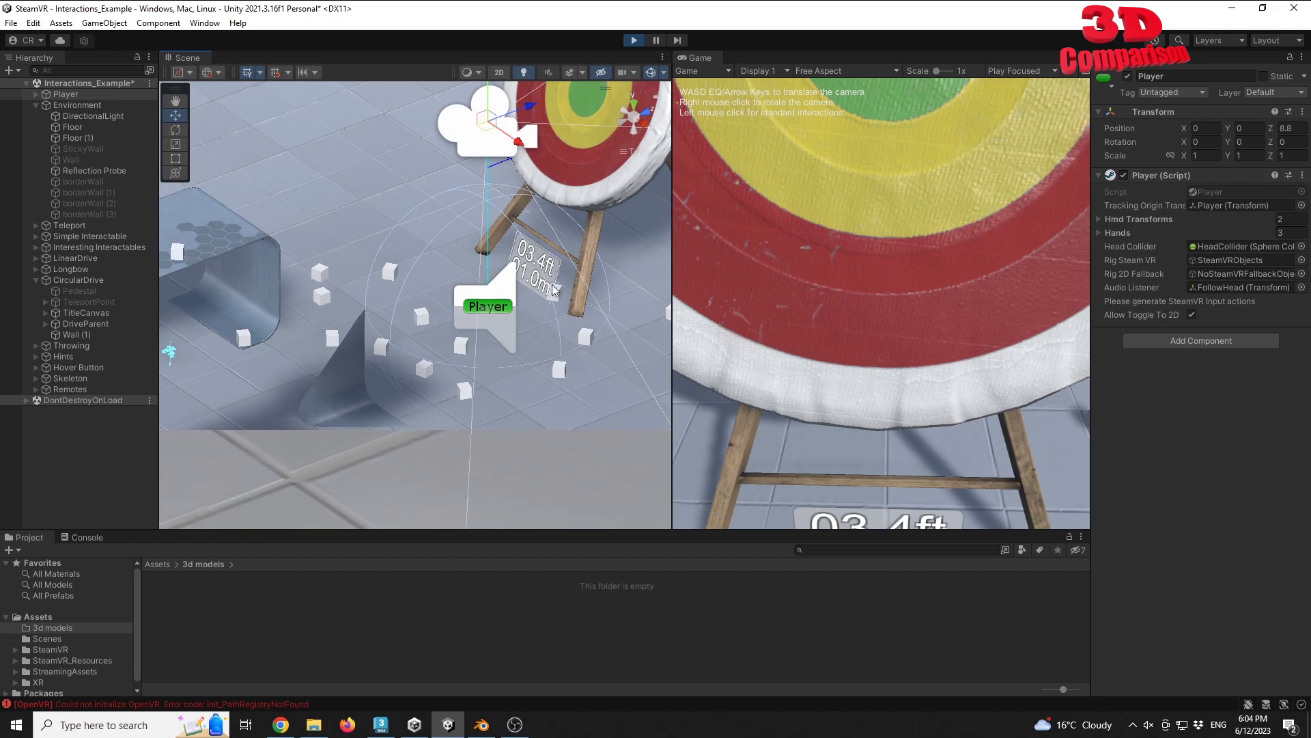
middle_click_drag(584, 324, 580, 287)
right_click_drag(907, 413, 908, 448)
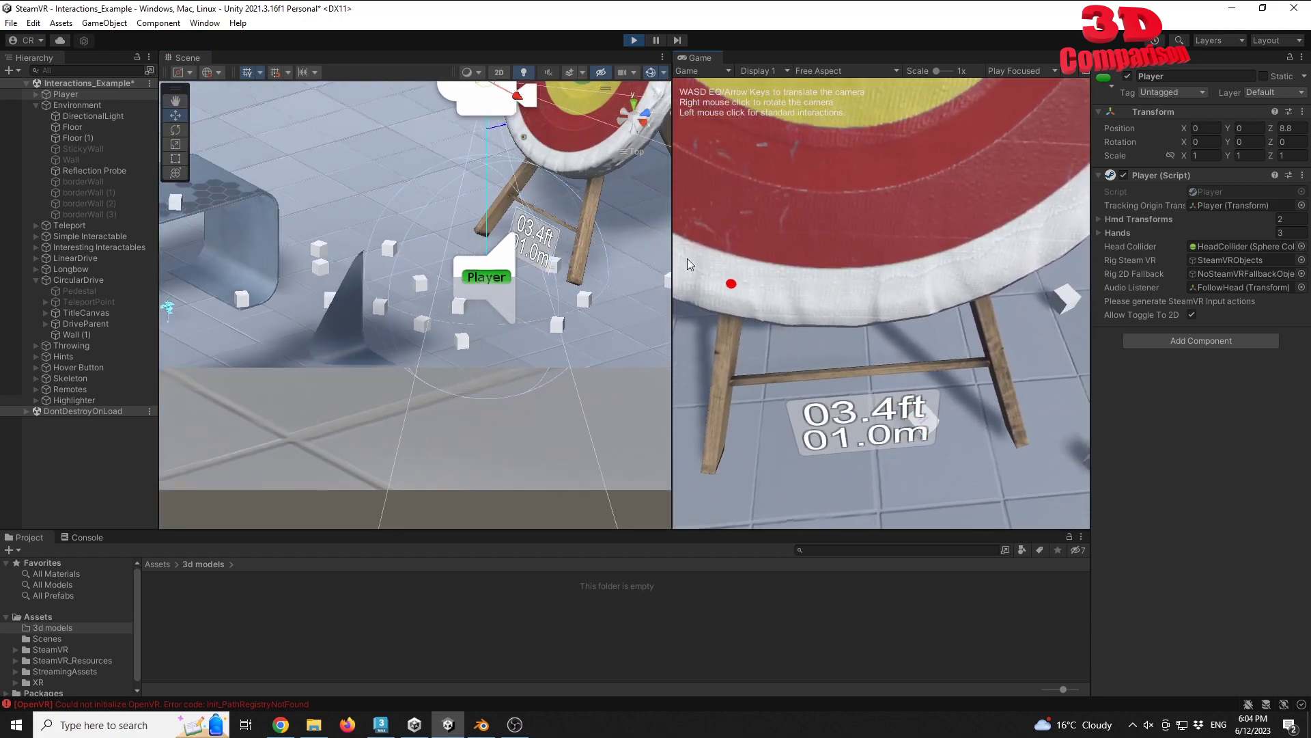
left_click(634, 111)
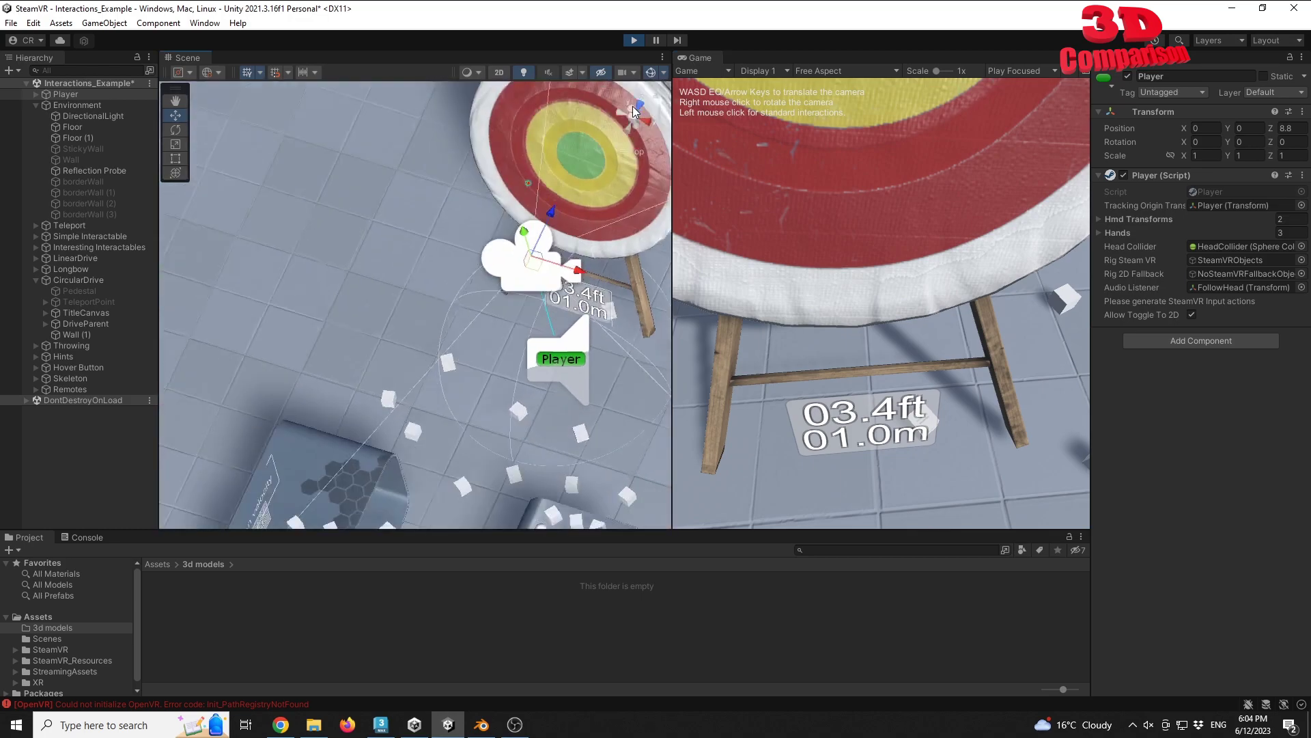
scroll(517, 314, "up", 3)
scroll(518, 314, "up", 8)
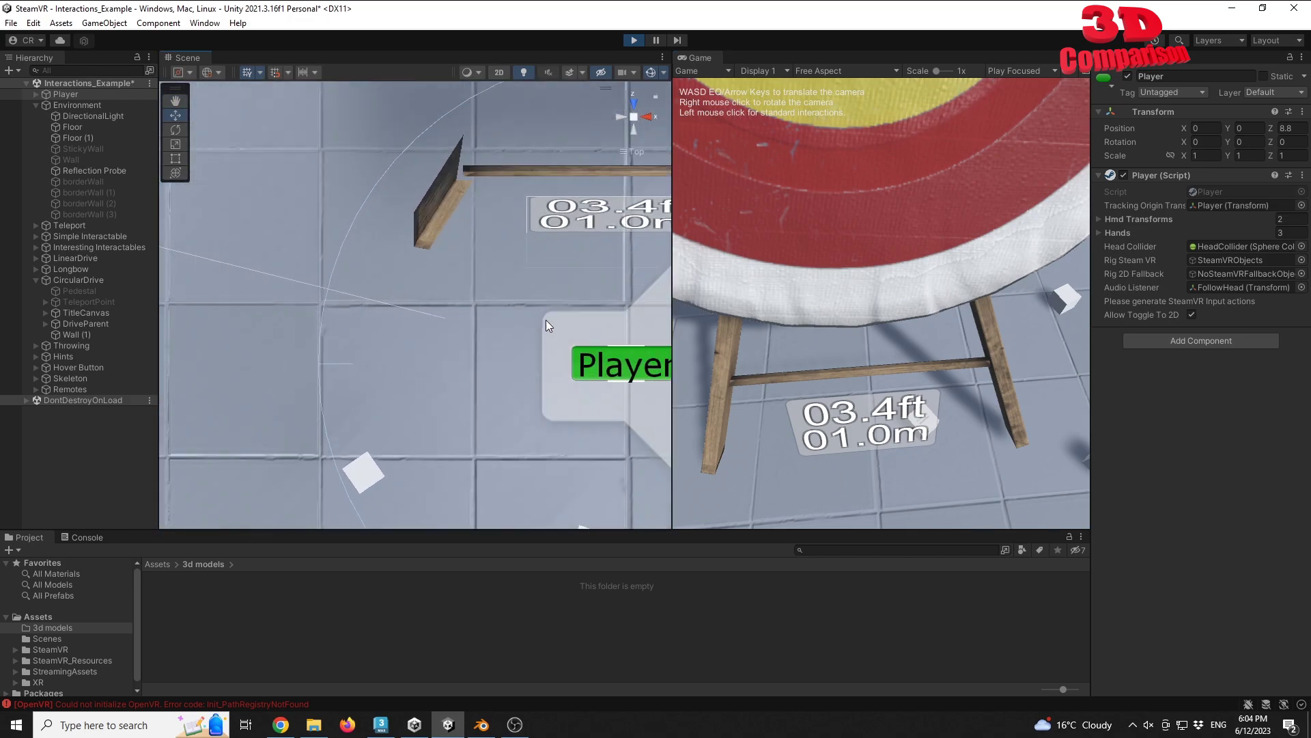
scroll(540, 315, "down", 3)
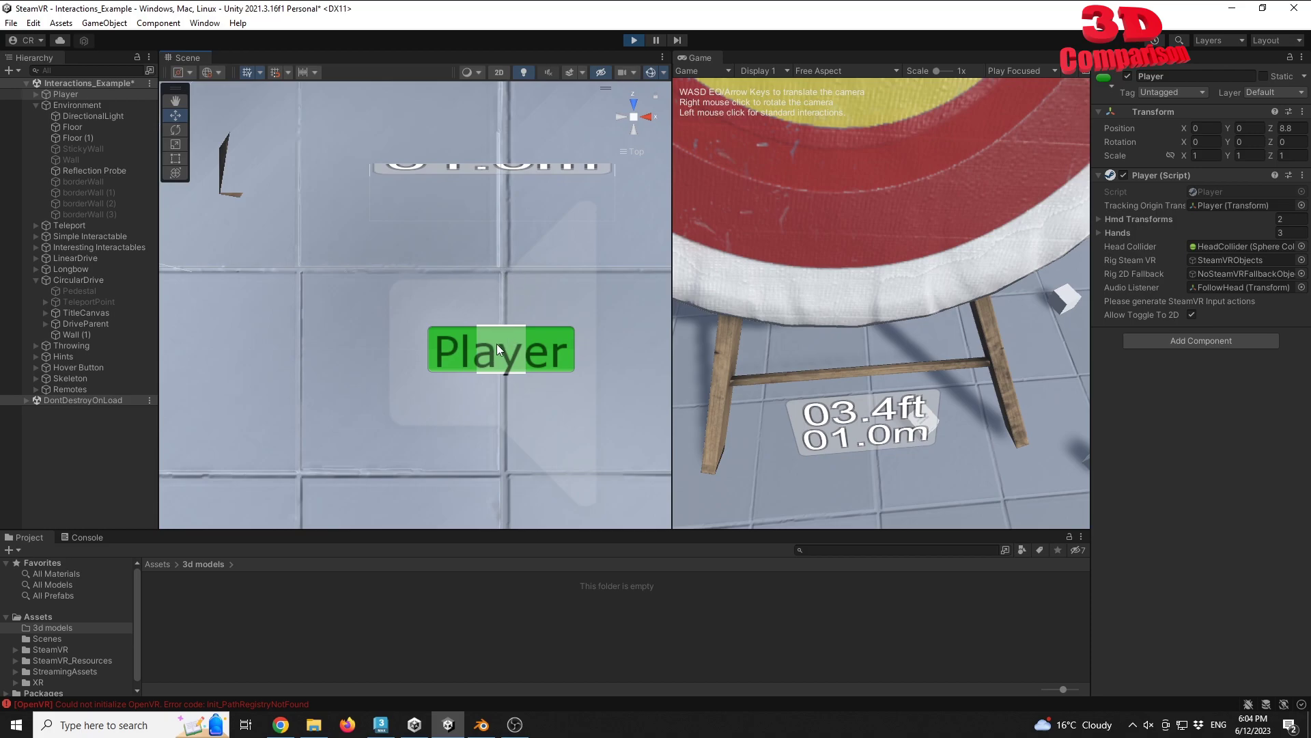
Set the running Player's Z position to 9.
left_click(1286, 127)
type("9")
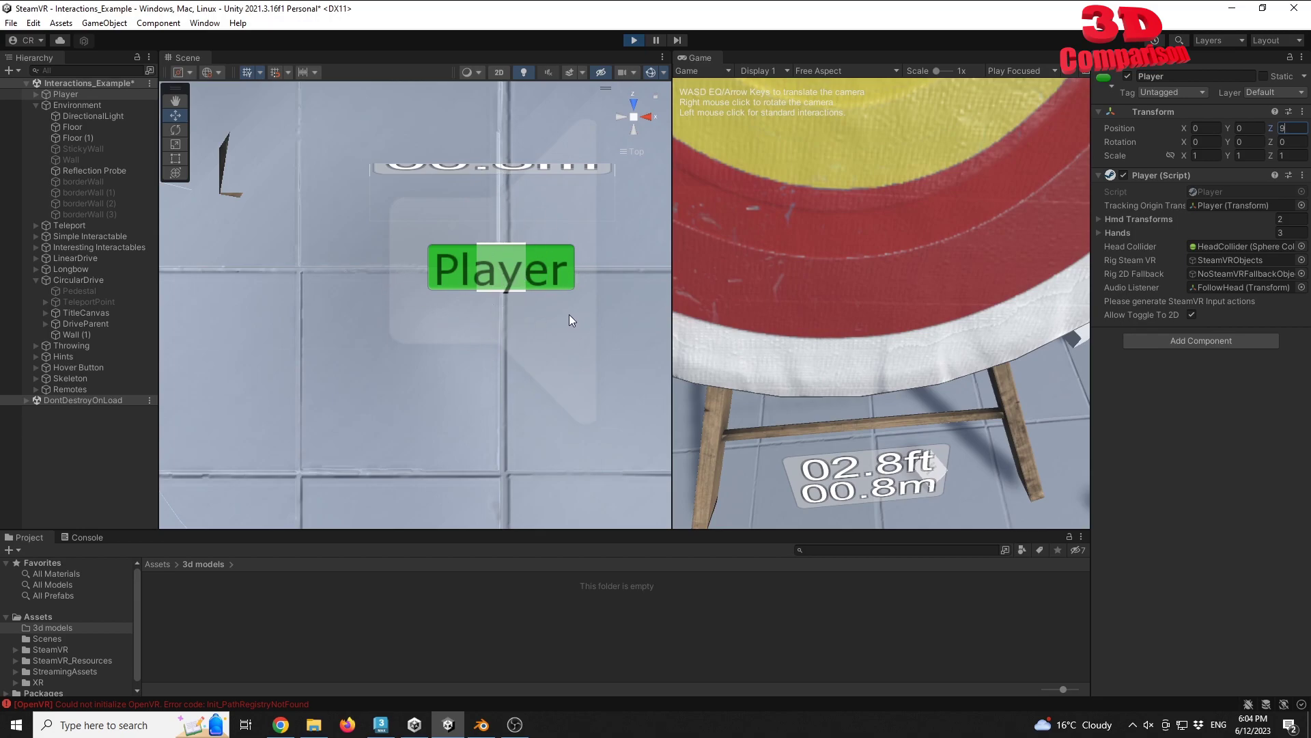
key("Escape")
Stop running the scene and bring the whole interaction area into view.
right_click_drag(515, 302, 453, 238)
scroll(454, 237, "down", 10)
left_click(634, 40)
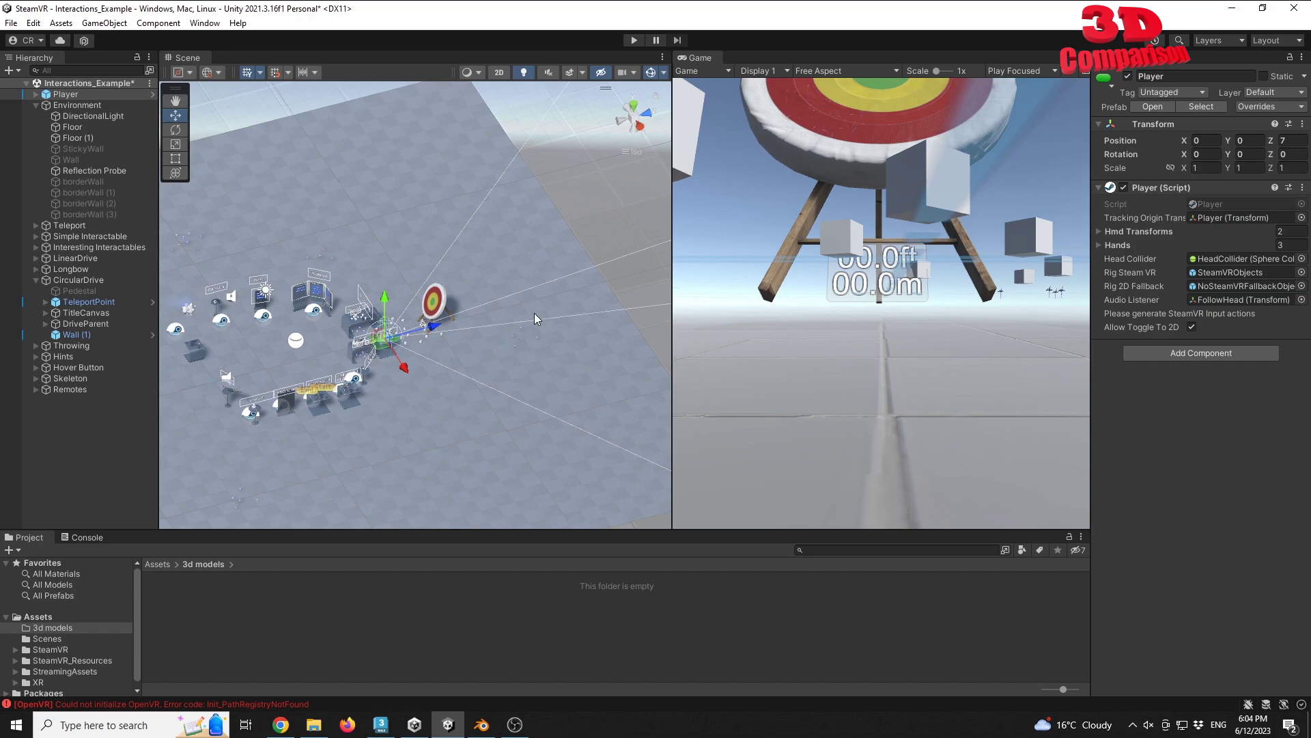
right_click_drag(613, 252, 437, 340)
scroll(441, 341, "up", 5)
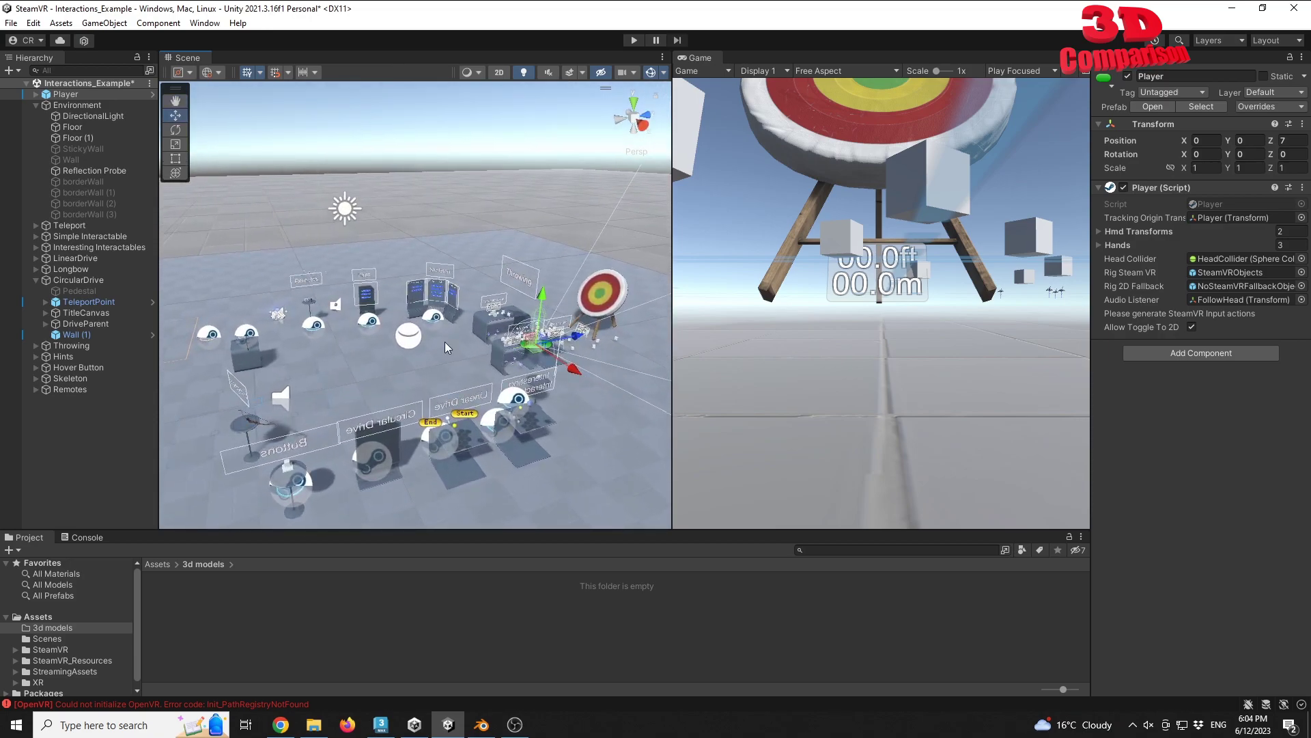
Switch to the Unity manual in Chrome and read the Scale and units section on 1 Unity unit and the cube comparison.
left_click(281, 725)
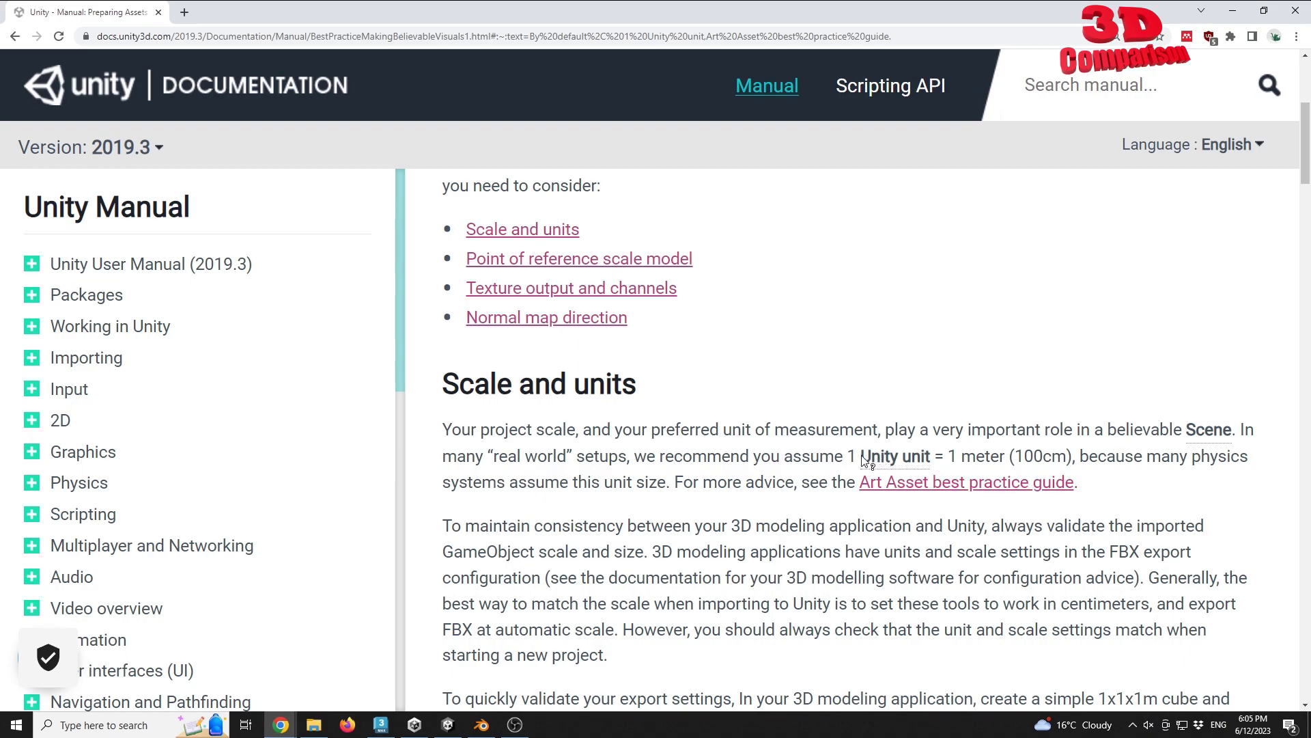
left_click_drag(948, 455, 999, 456)
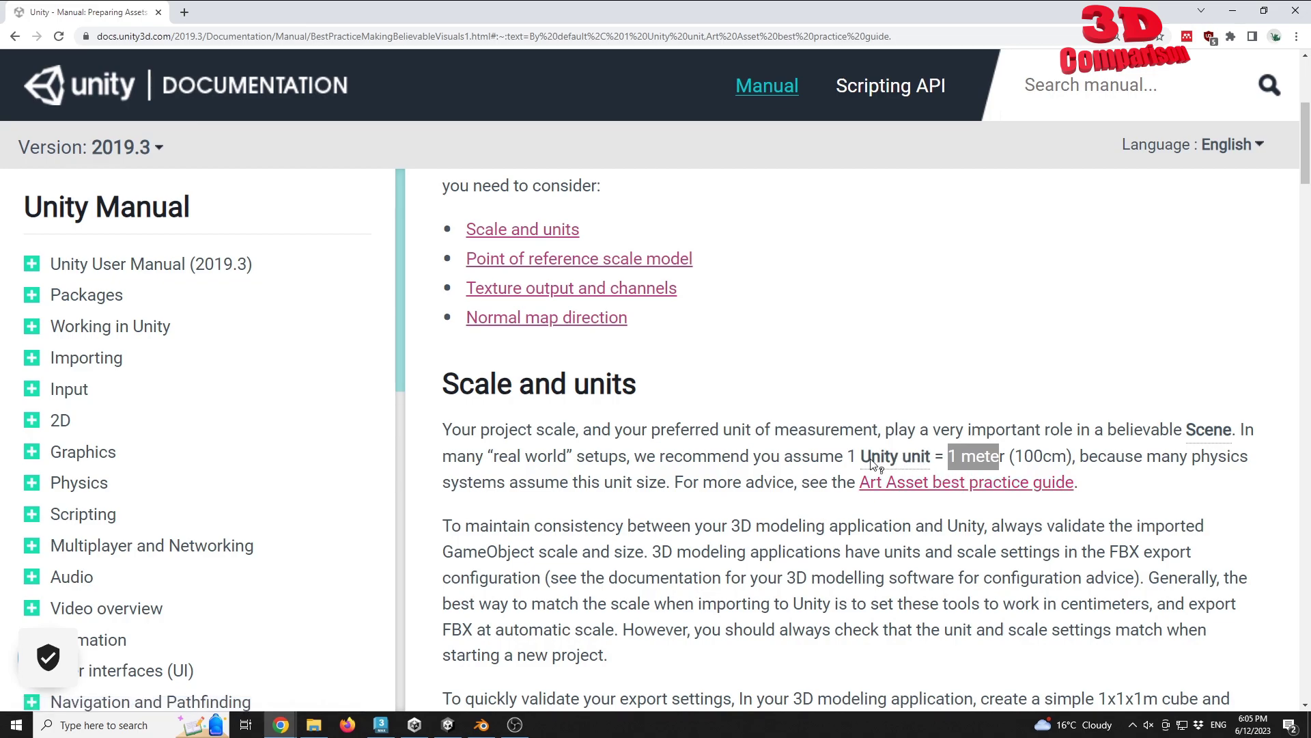
scroll(876, 465, "down", 3)
scroll(876, 465, "down", 2)
scroll(653, 243, "down", 1)
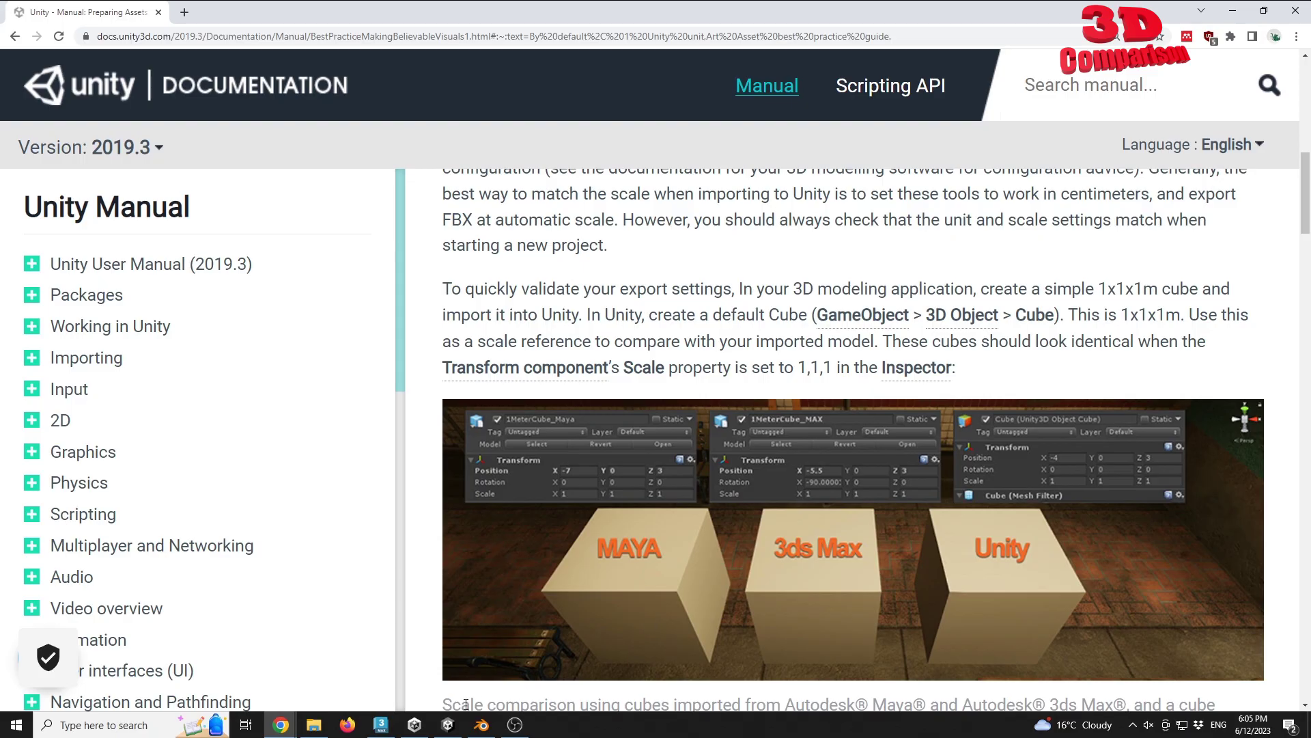
View the empty scene in 3ds Max and return to the Unity scene.
left_click(381, 725)
middle_click_drag(872, 438, 853, 533, "alt")
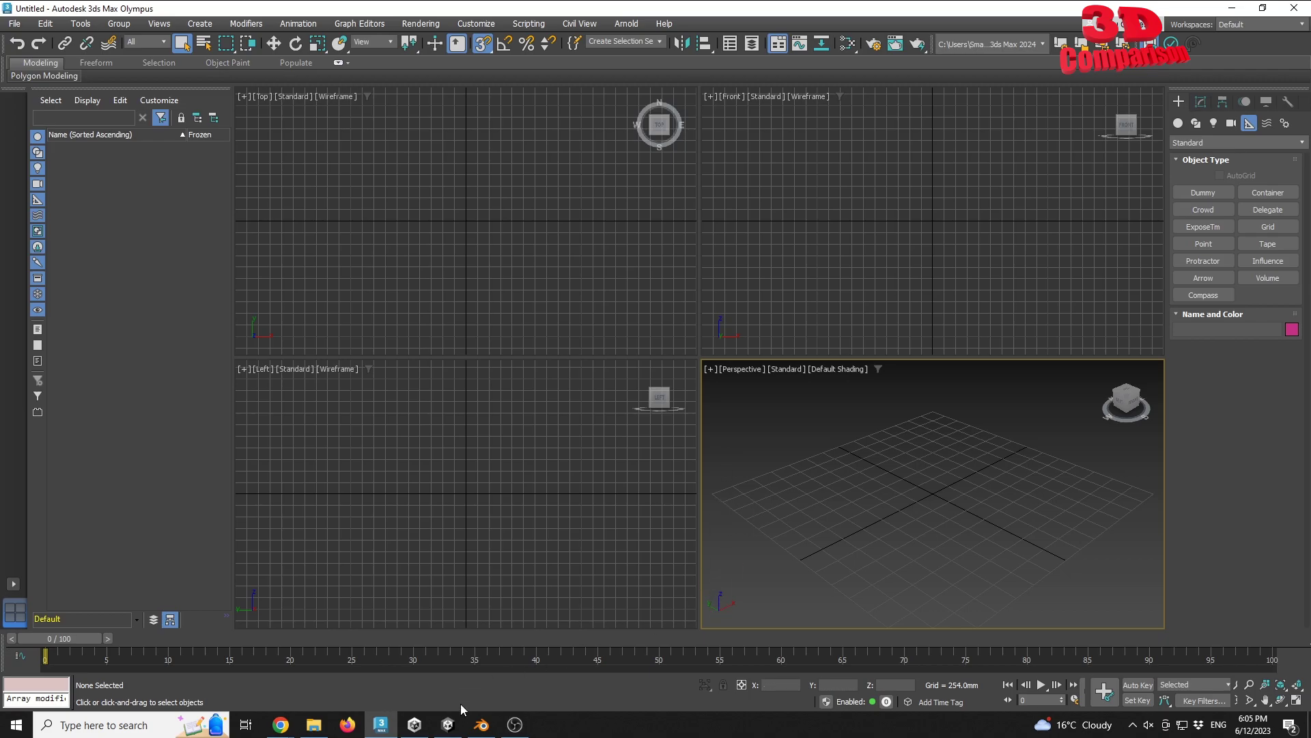
left_click(448, 724)
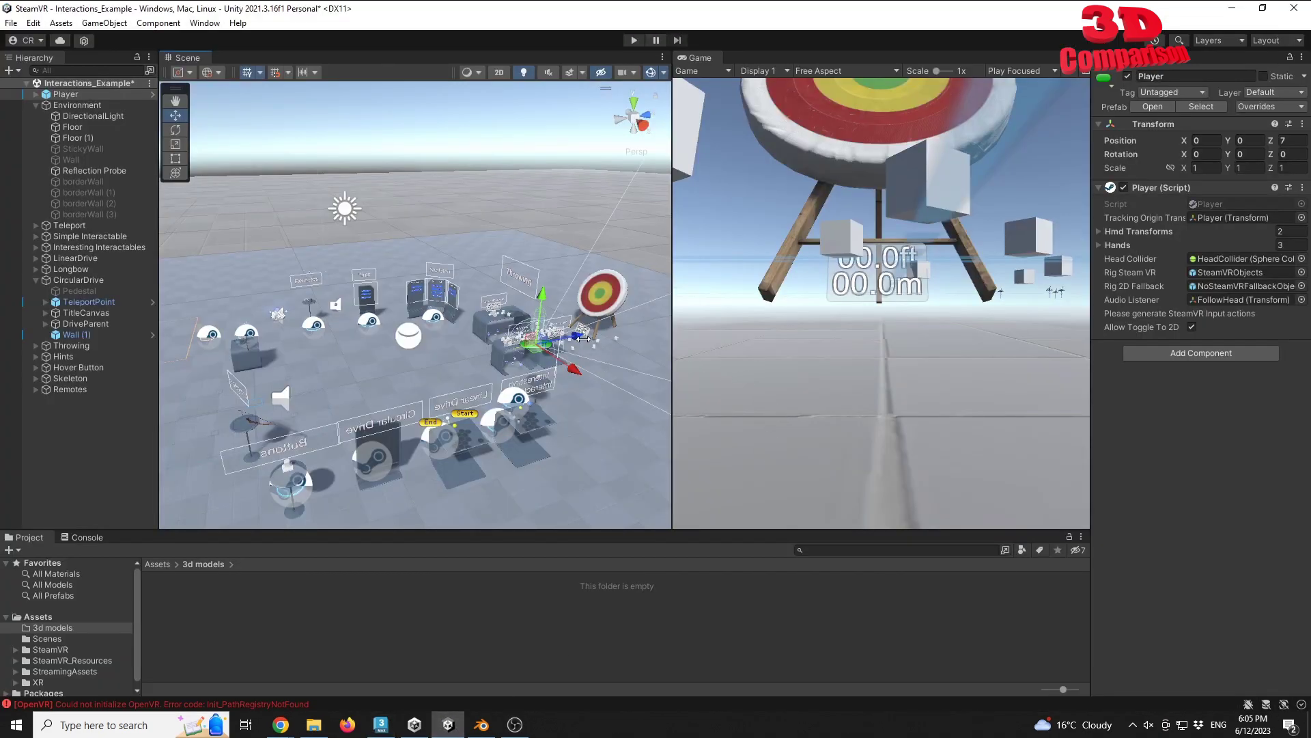
scroll(577, 328, "up", 3)
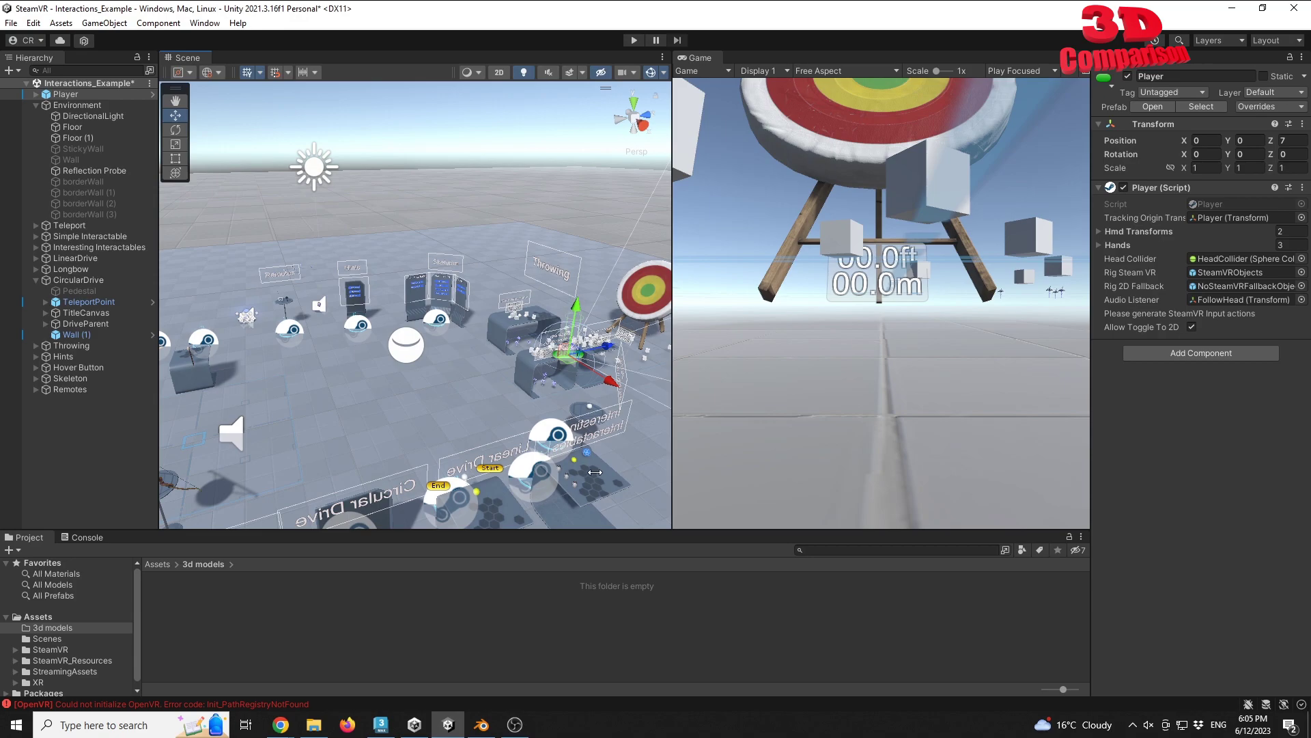
Return to the Unity manual in Chrome and examine the note on differing display and internal units in 3ds Max.
left_click(353, 659)
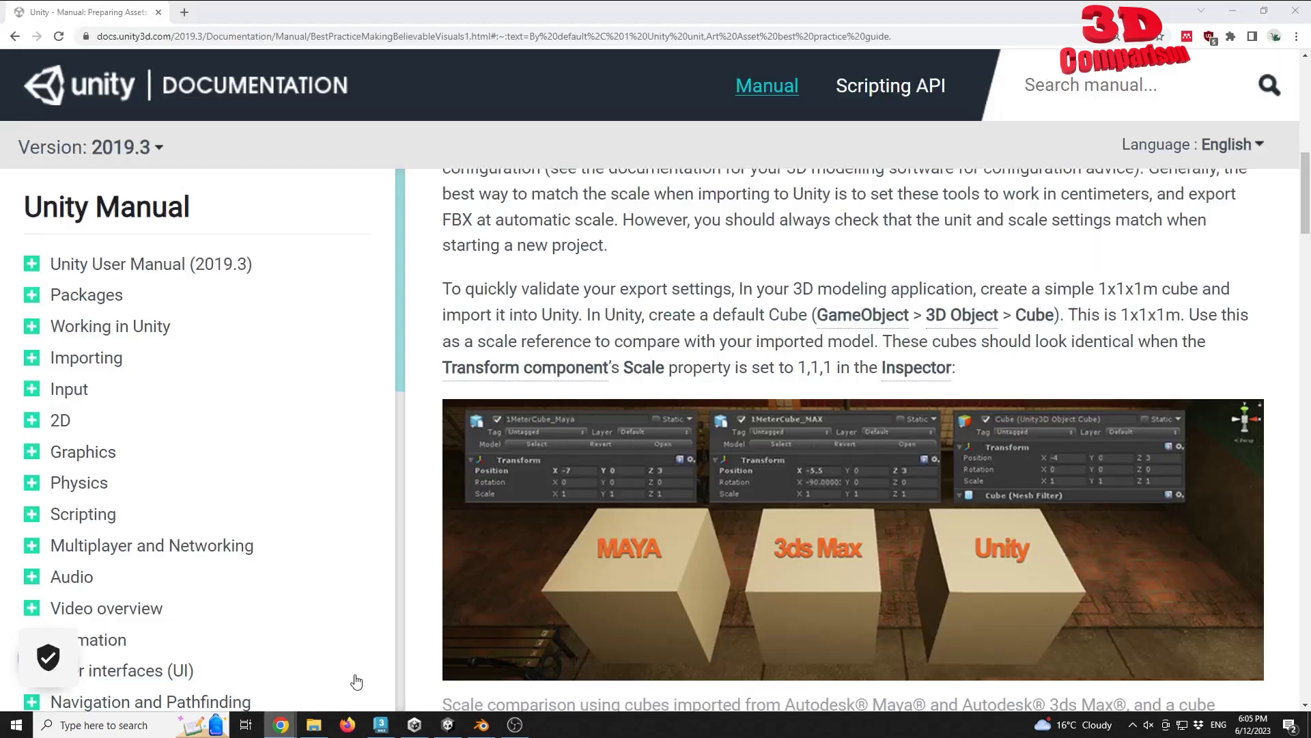
scroll(779, 508, "down", 3)
scroll(784, 513, "down", 5)
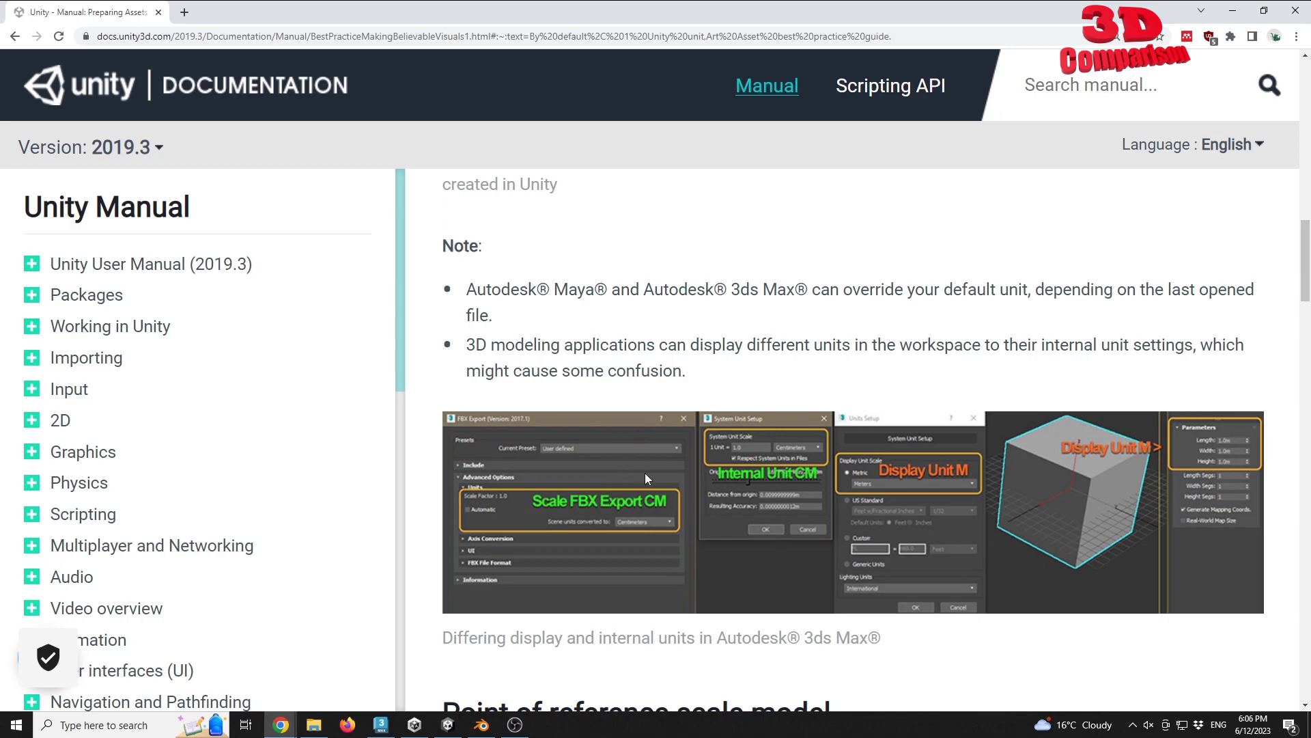
scroll(619, 501, "down", 1)
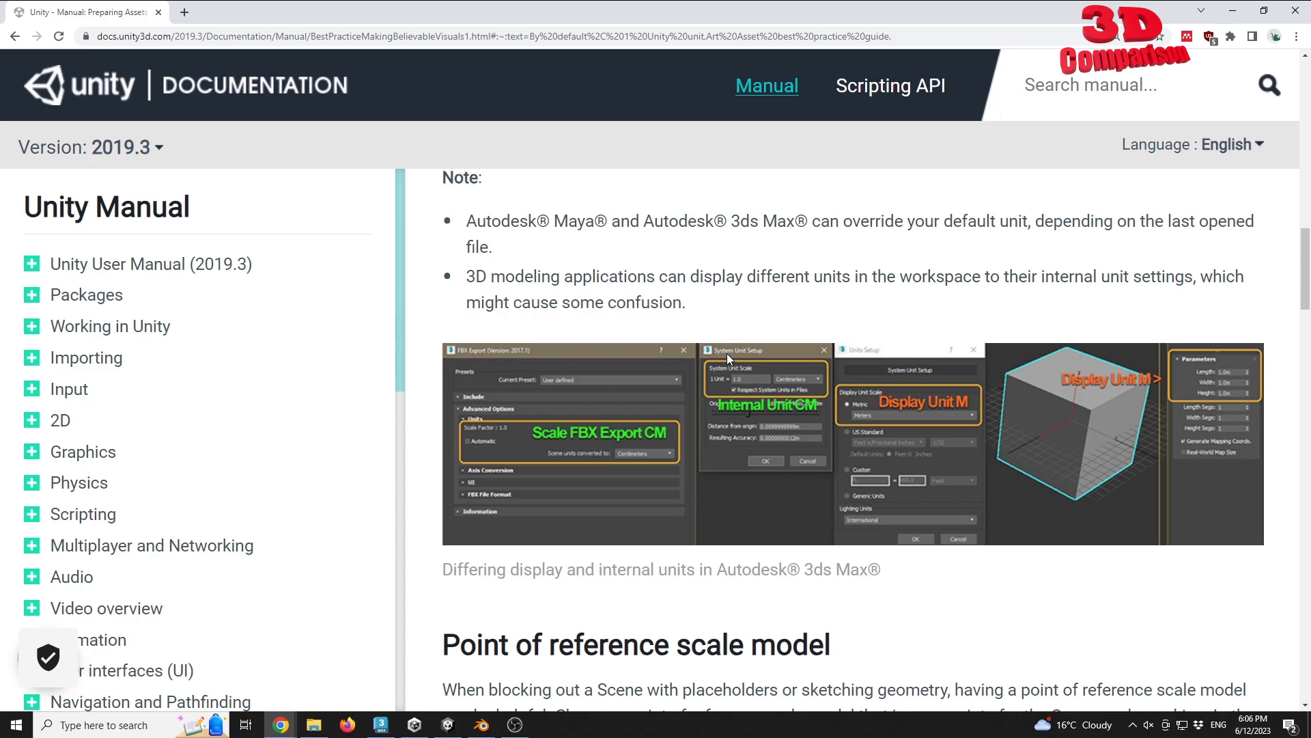
Switch to the Unity scene, add a 3D Cube object and frame it in the Scene view.
left_click(448, 724)
left_click(104, 24)
mouse_move(137, 84)
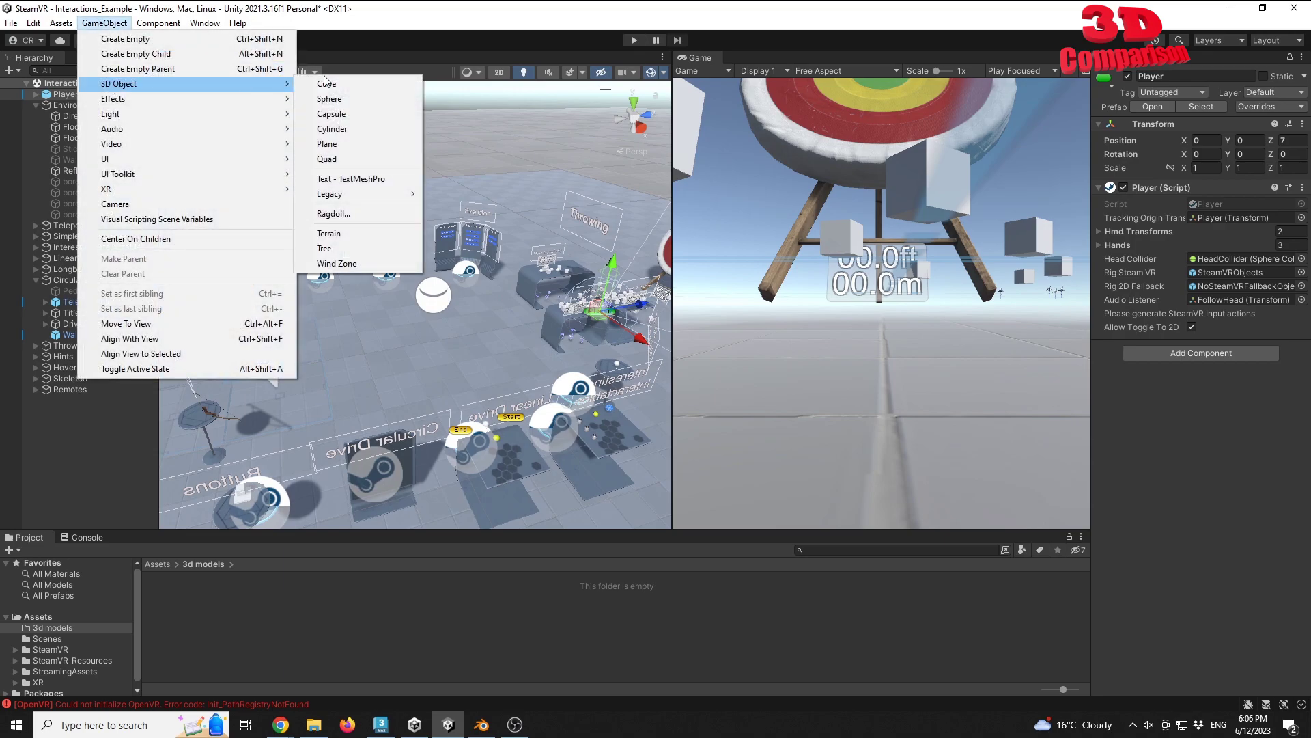
left_click(344, 88)
right_click_drag(662, 351, 620, 351)
key("f")
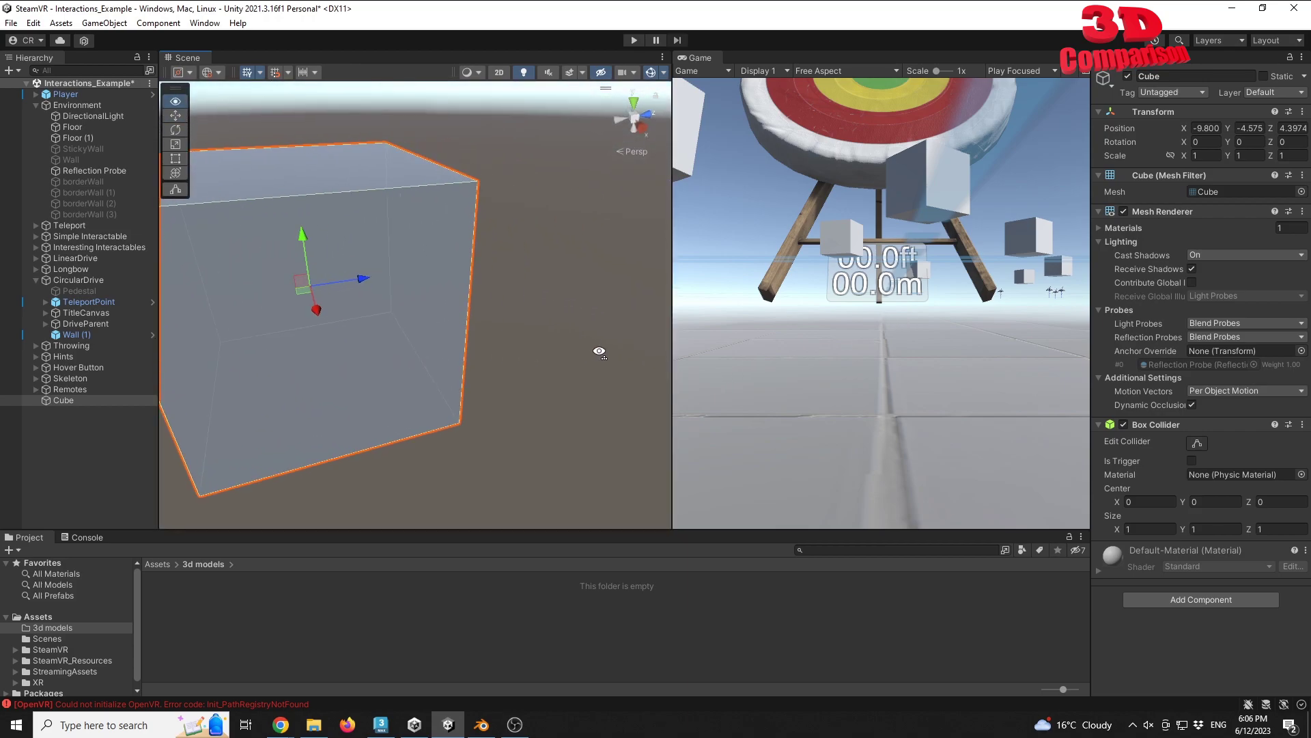
Place the cube at the scene origin by setting its X, Y and Z position to 0.
left_click(1206, 128)
type("0")
key("Tab")
type("0")
key("Tab")
type("0")
key("Return")
key("f")
scroll(545, 310, "down", 5)
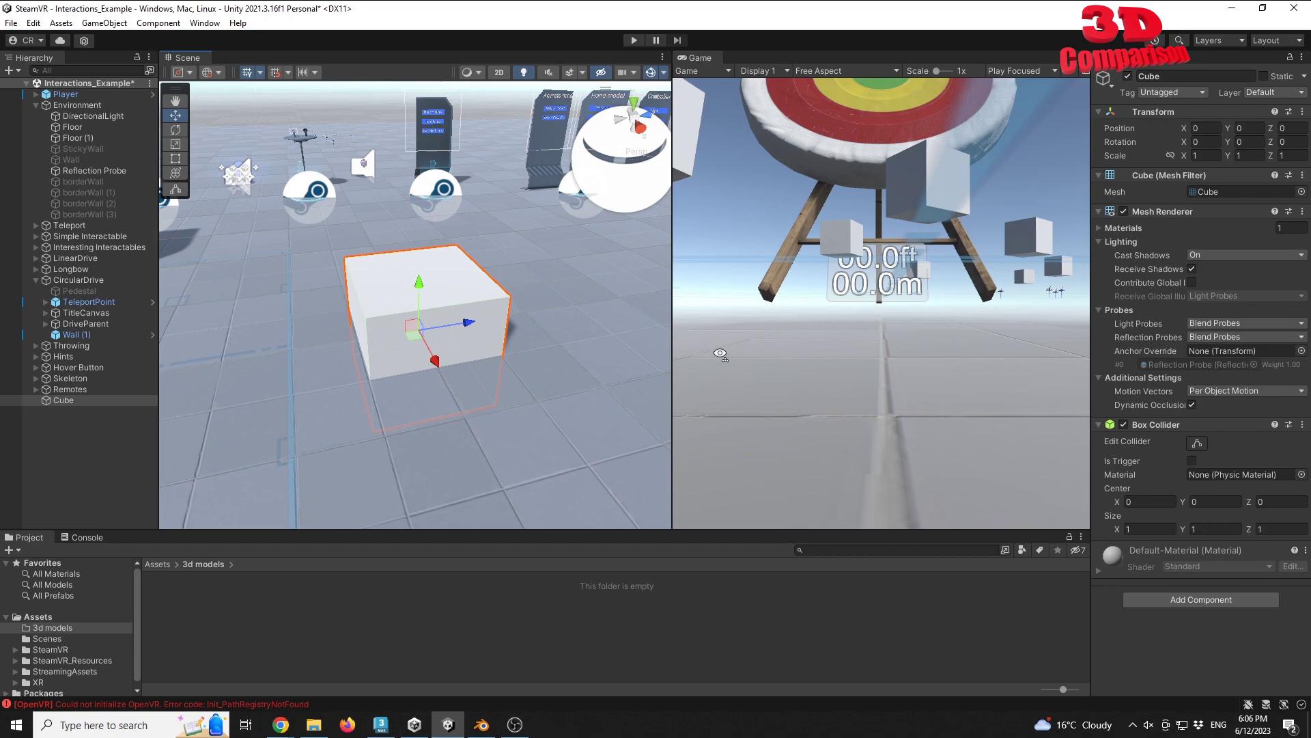
Raise the cube onto the floor by setting its Y position to 0.5.
left_click(1244, 128)
type("0.5")
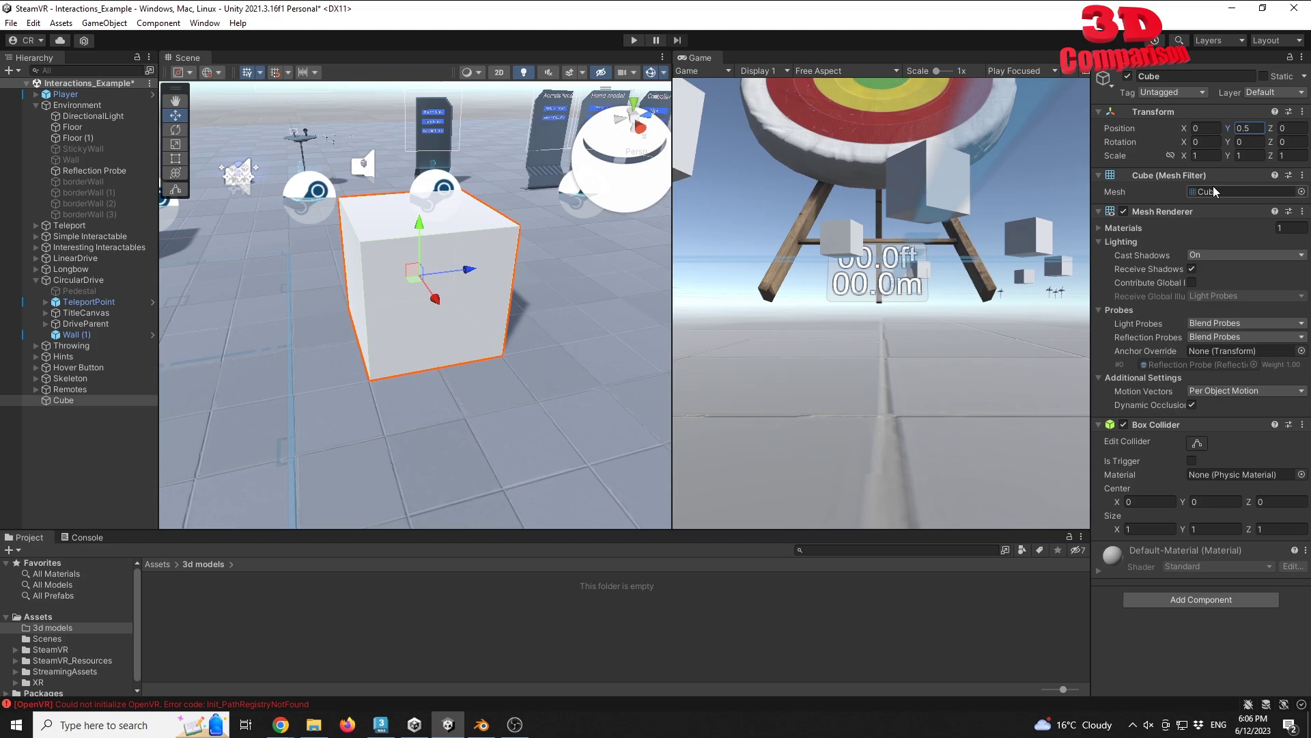
right_click_drag(489, 424, 543, 391)
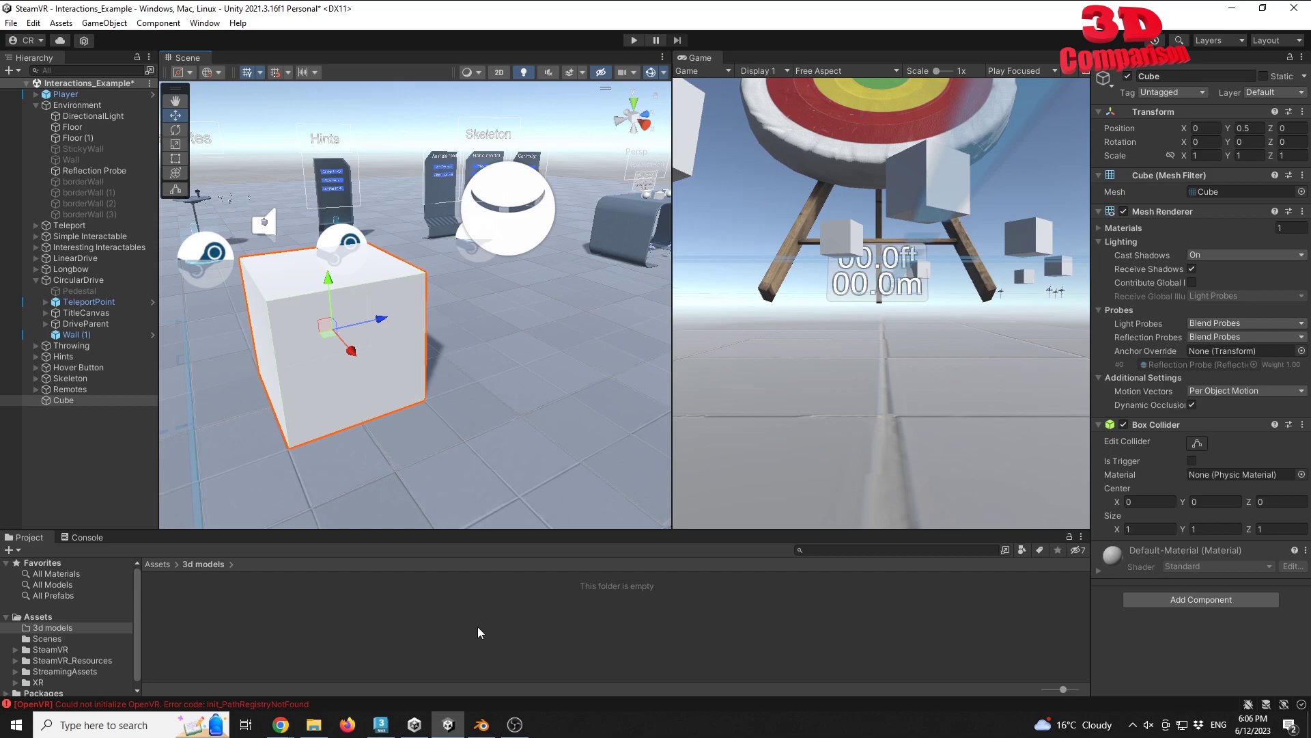
Switch to 3ds Max and create a box about 2193 × 2096 × 1270 mm in the Perspective viewport.
left_click(382, 723)
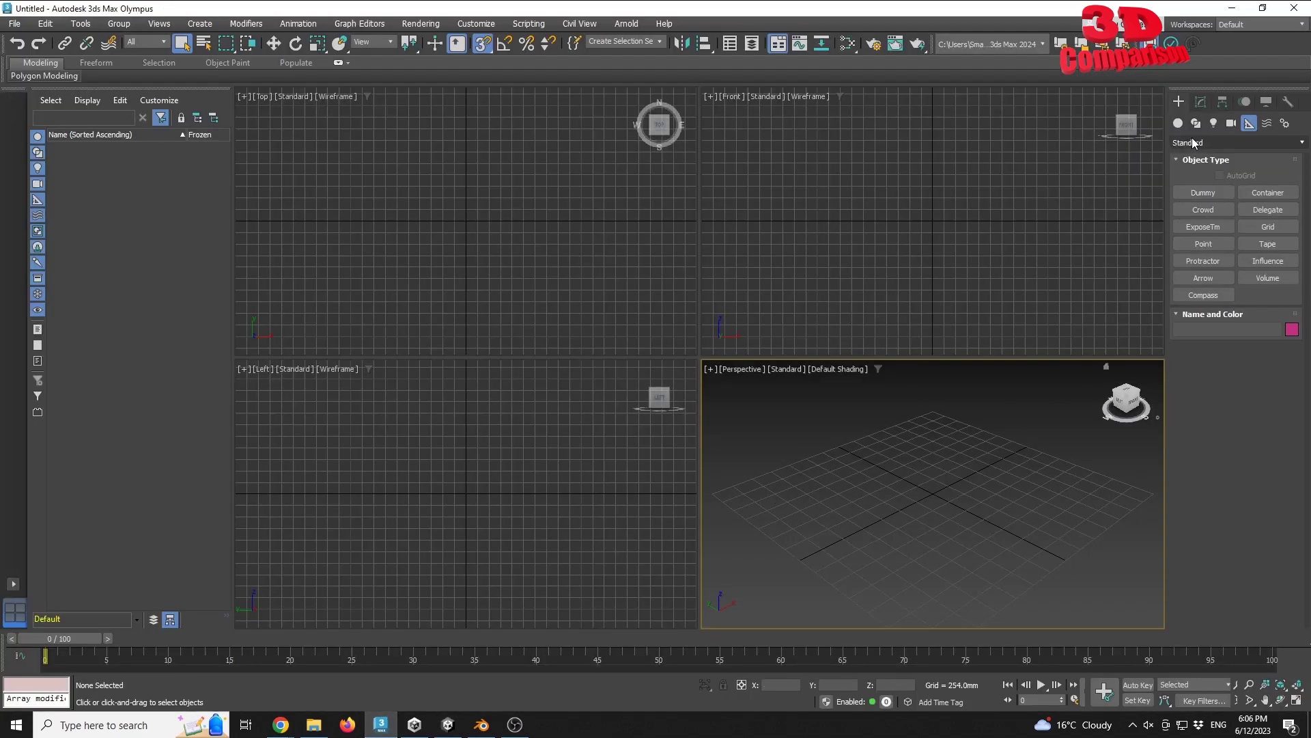
left_click(1178, 123)
left_click(1195, 196)
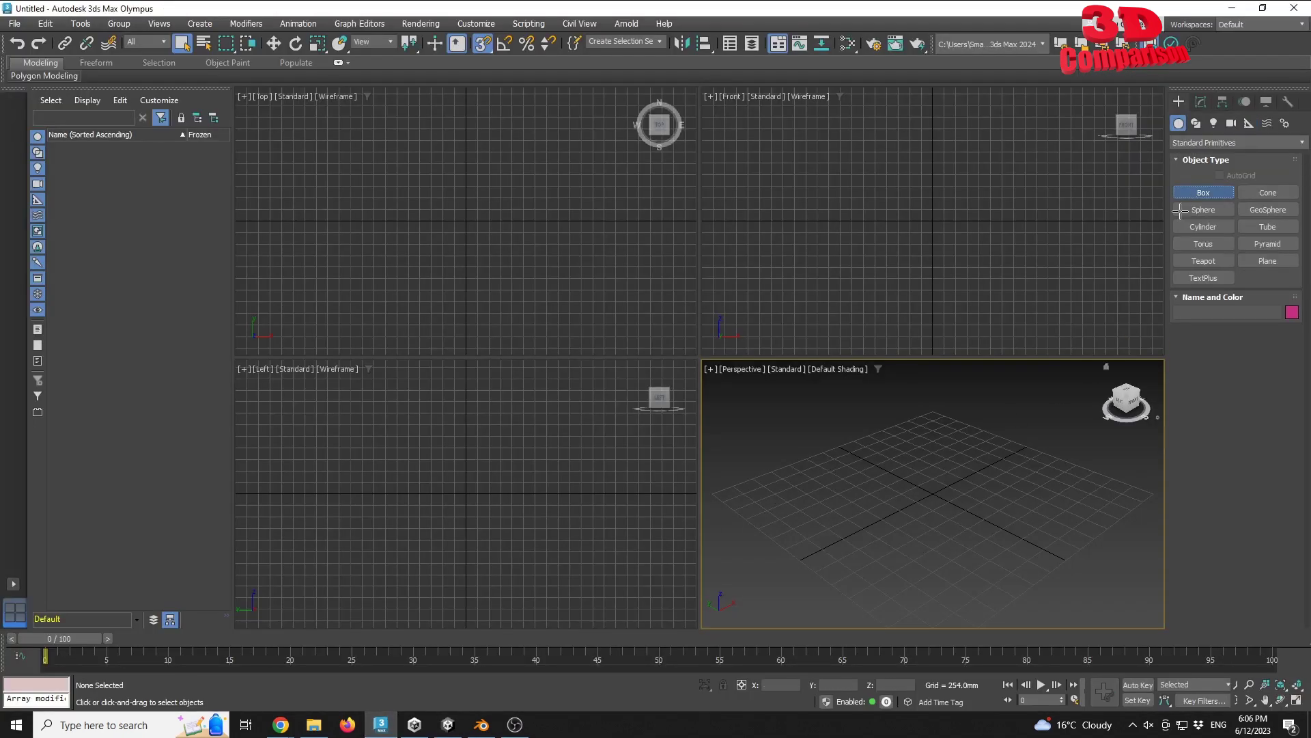
left_click_drag(942, 551, 934, 417)
left_click(943, 383)
left_click(961, 316)
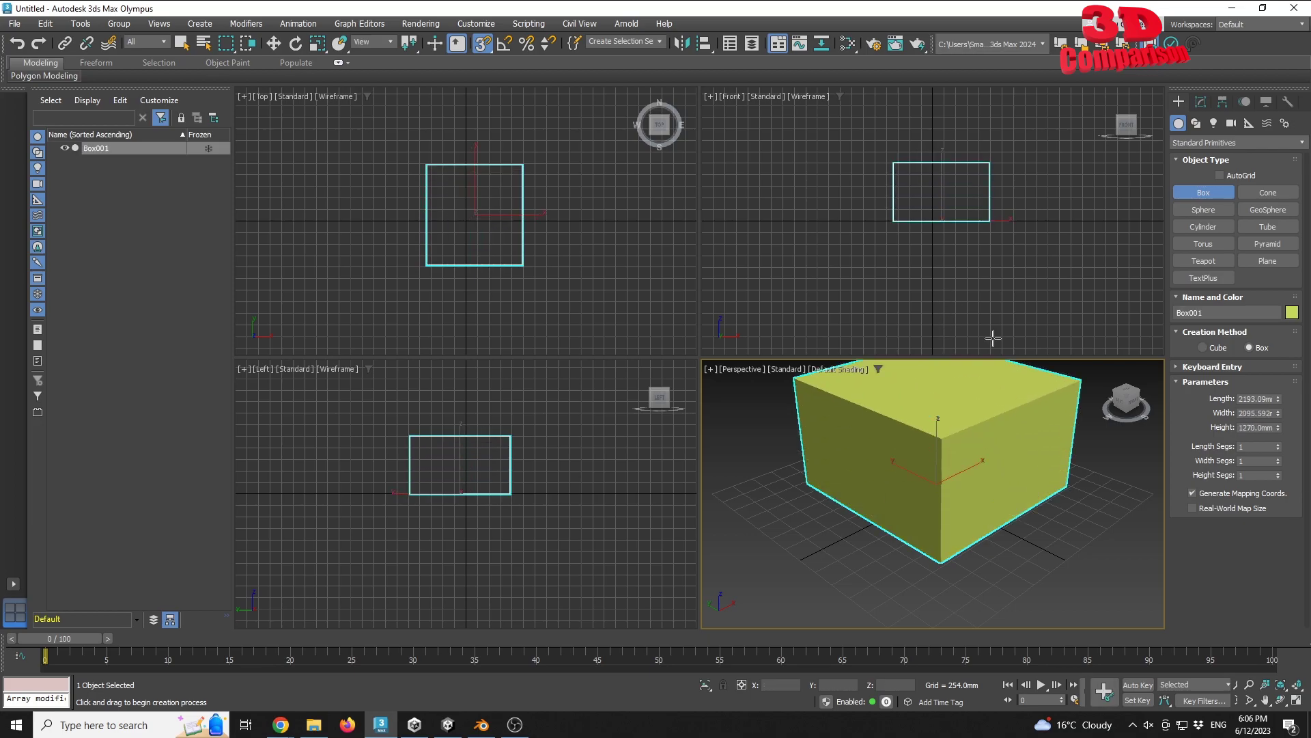
Set the box's length, width and height to 1000 mm each.
left_click(1201, 102)
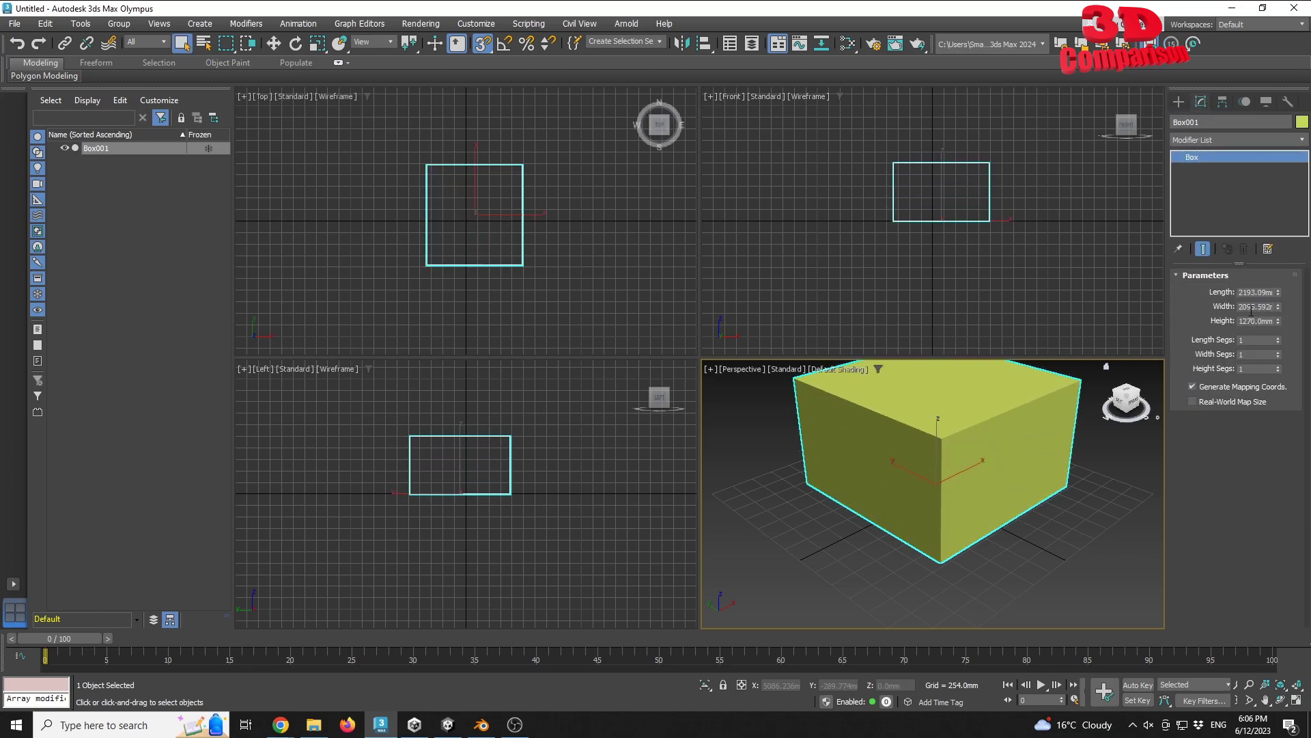
double_click(1250, 292)
type("1")
double_click(1254, 306)
type("1000")
key("Return")
double_click(1252, 321)
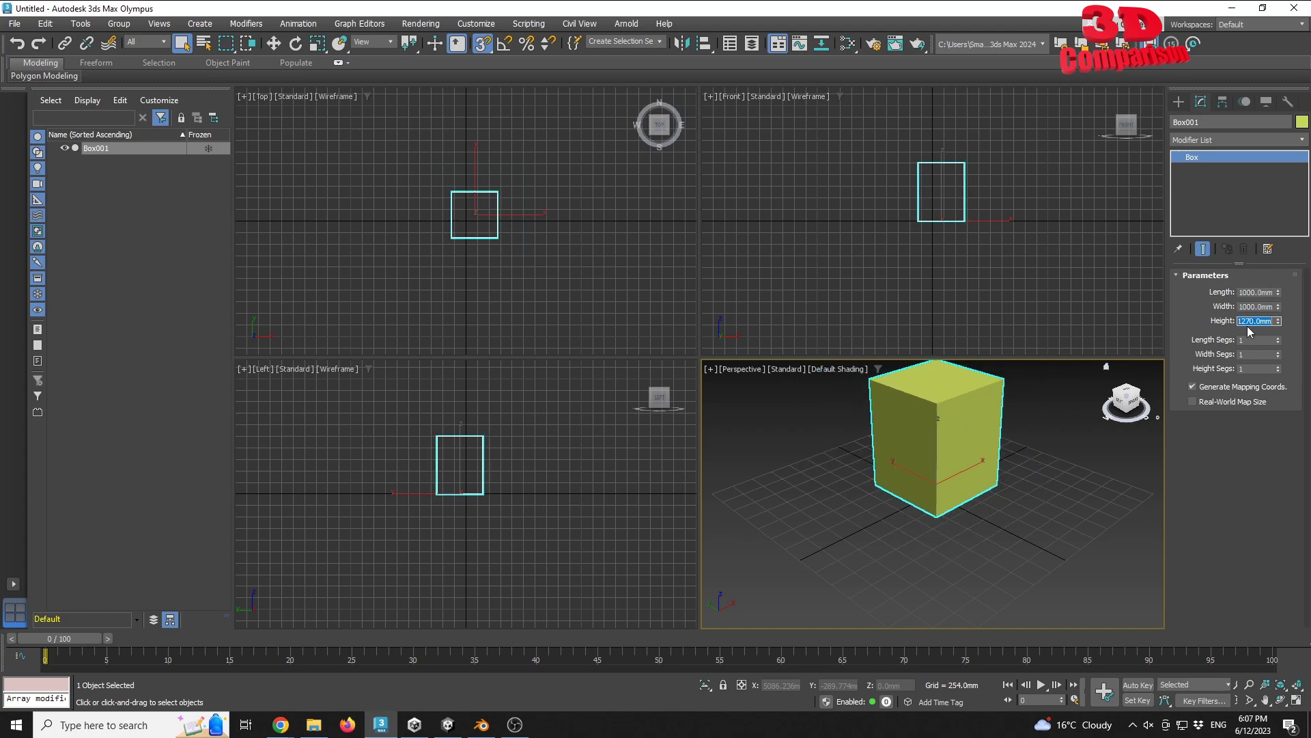
type("1000")
key("Return")
Move the box to the world origin by resetting its X and Y coordinates to 0, and deselect it.
key("e")
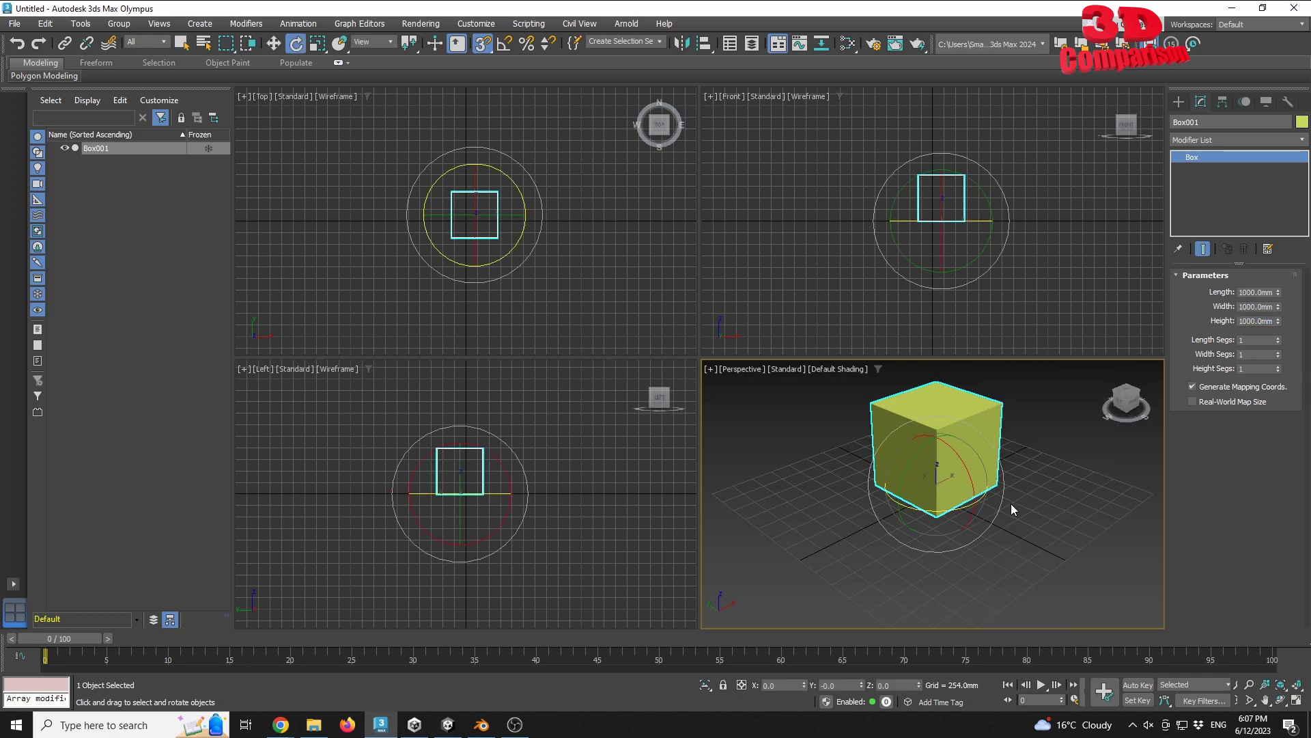
key("w")
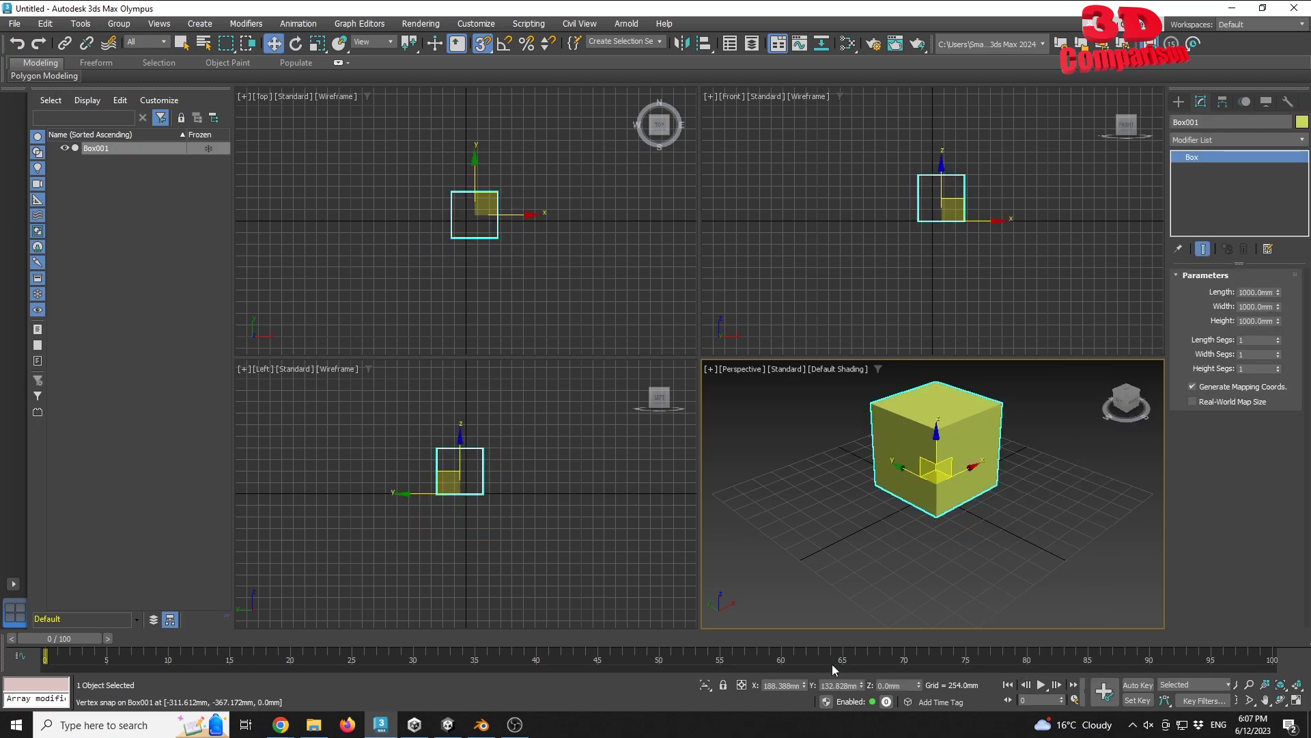
right_click(804, 687)
right_click(861, 687)
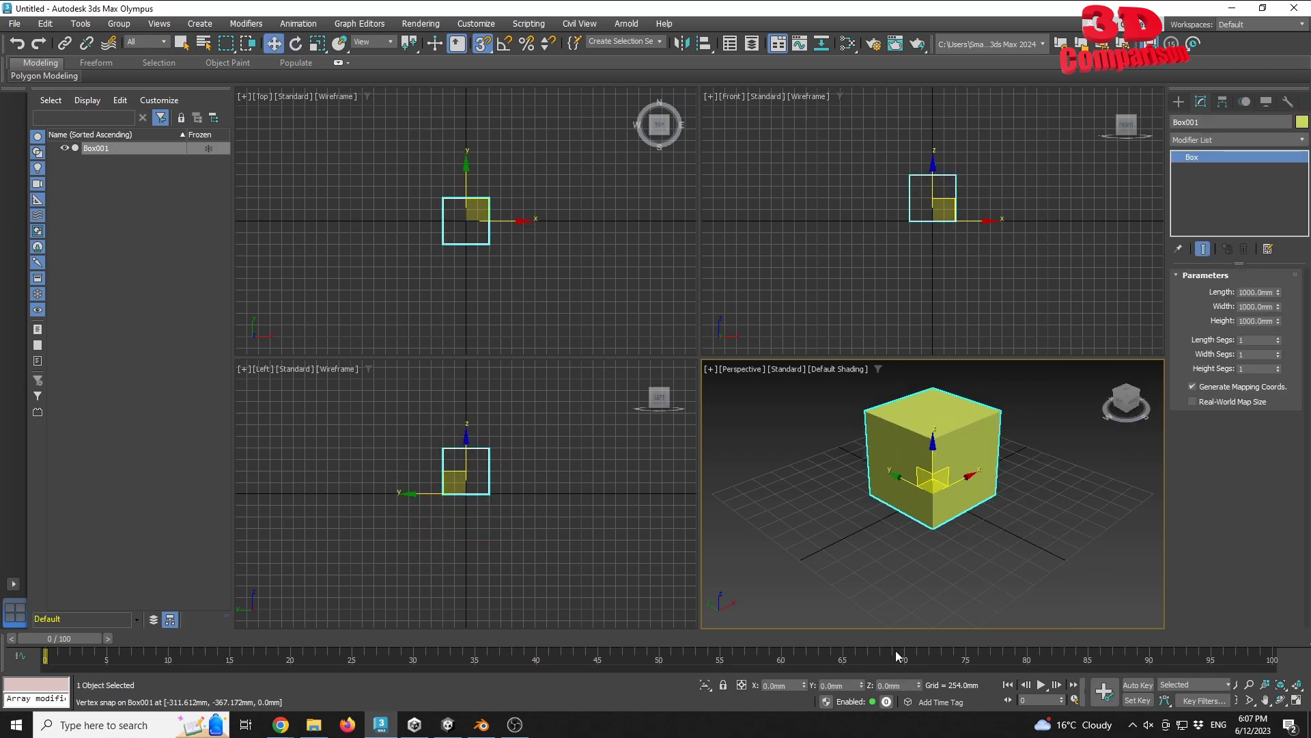
left_click(942, 566)
scroll(994, 476, "up", 6)
Turn off the keyboard shortcut override and 3D snapping, and select the box in the Perspective viewport.
left_click(457, 43)
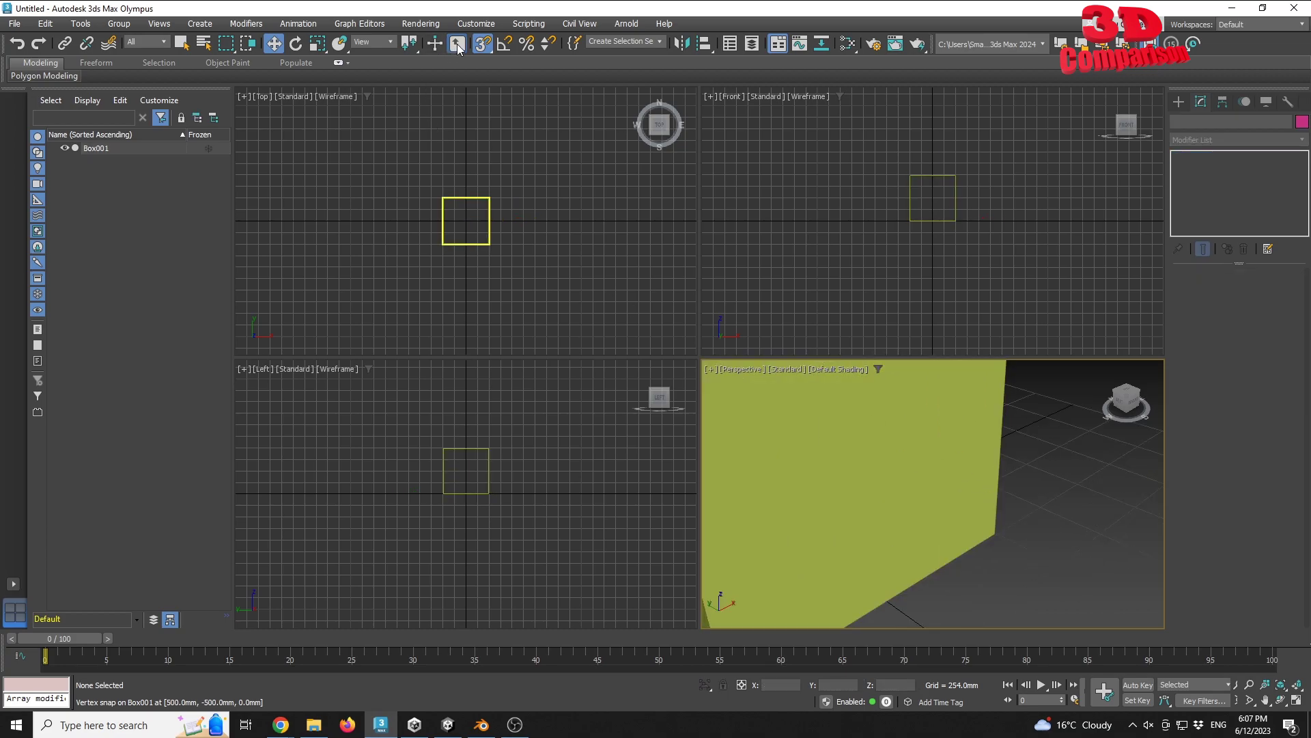
left_click(482, 43)
scroll(749, 334, "down", 3)
scroll(895, 451, "down", 6)
left_click(984, 422)
middle_click_drag(984, 422, 805, 557, "alt")
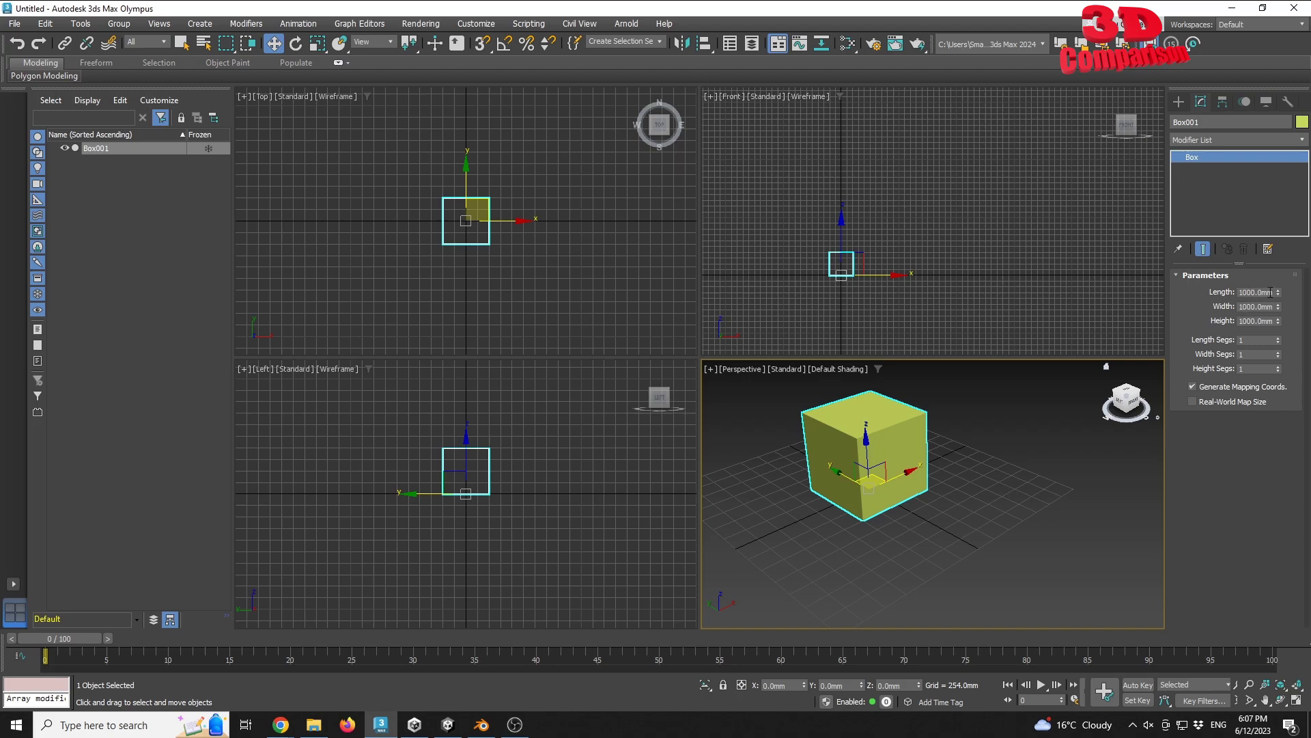
Check the display unit scale in Units Setup, close the dialog and reselect the box.
left_click(477, 23)
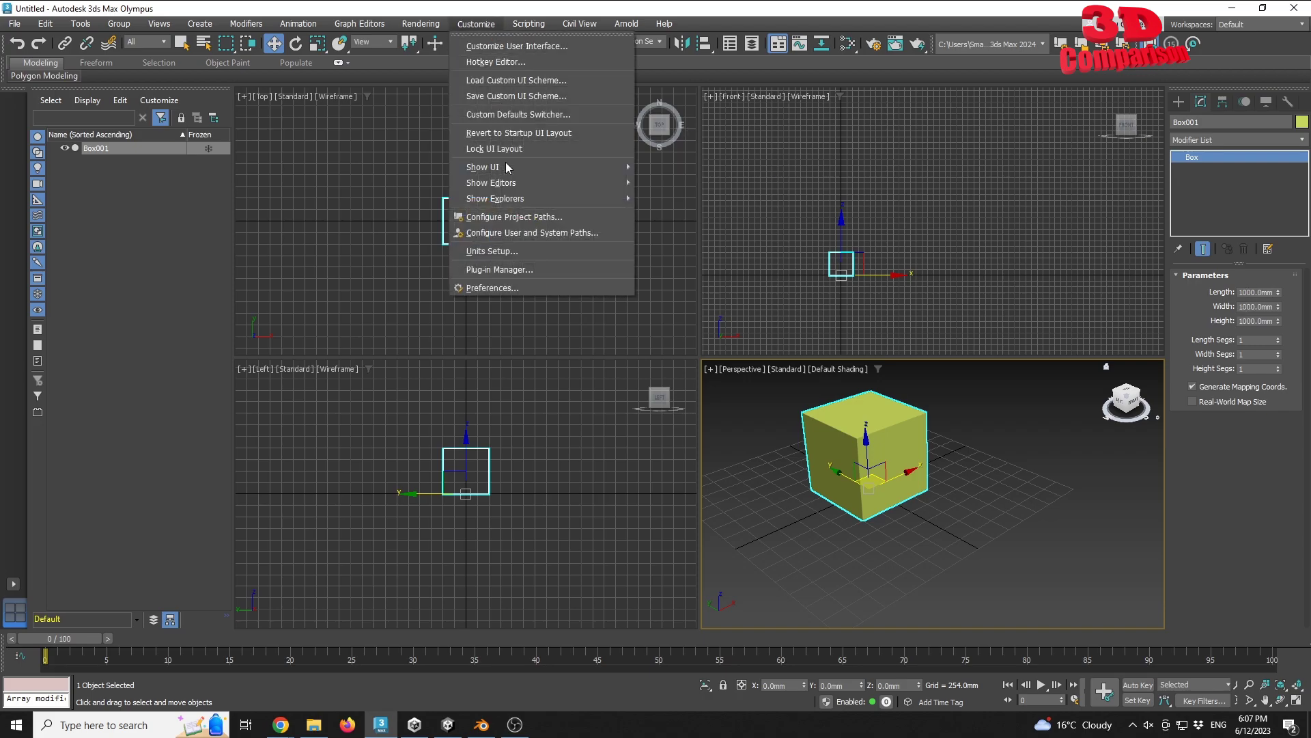
left_click(505, 251)
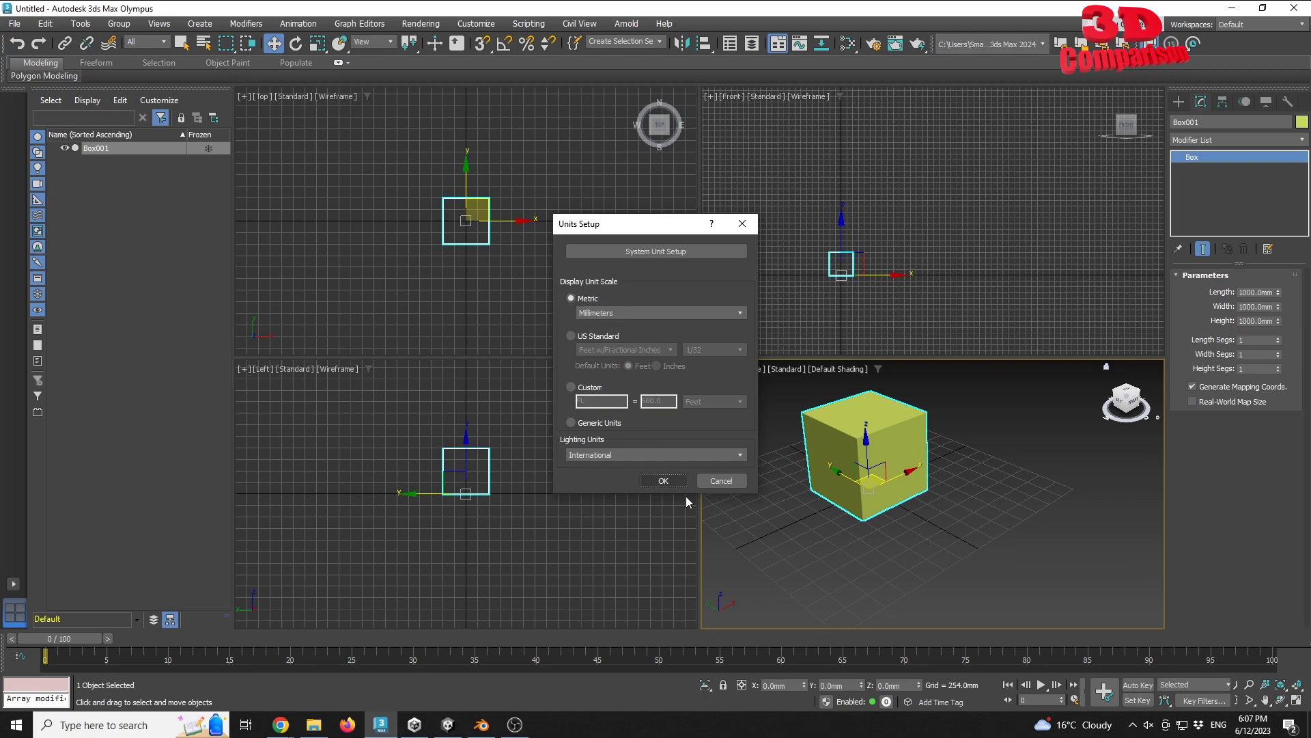
left_click(662, 480)
scroll(903, 445, "up", 2)
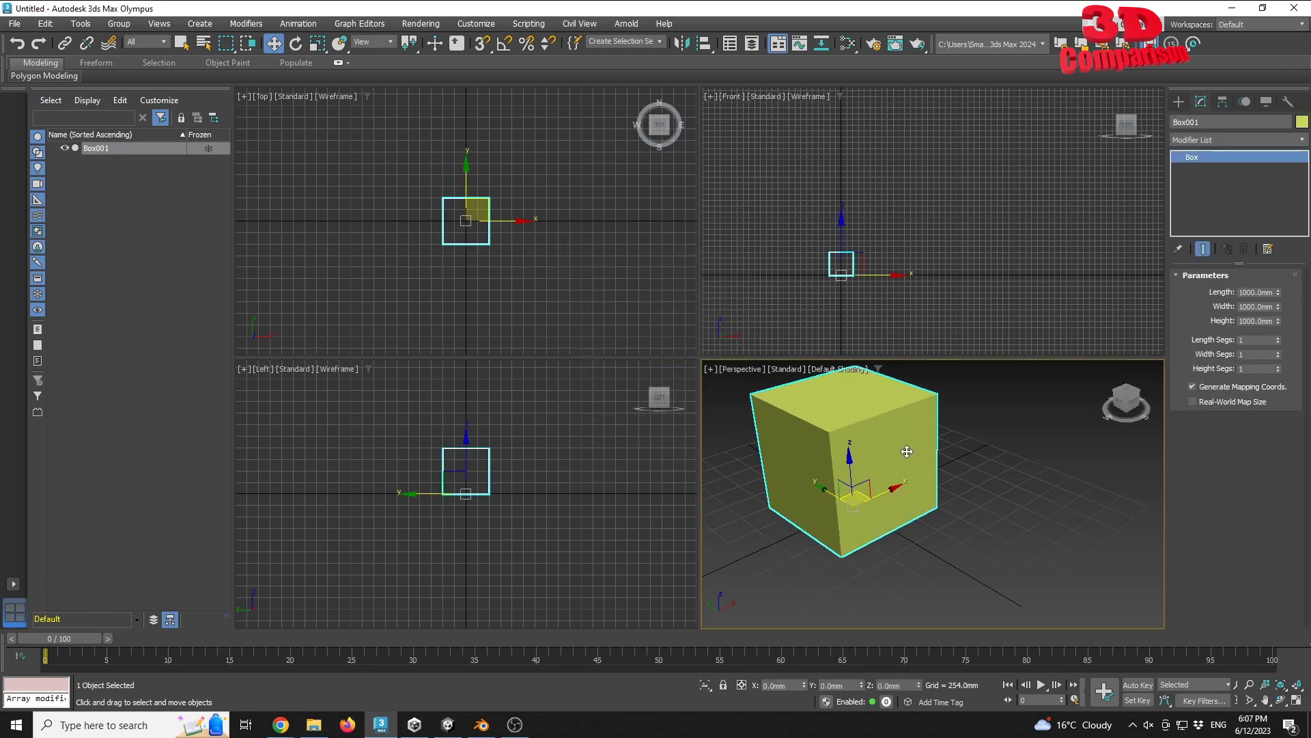
left_click(1014, 386)
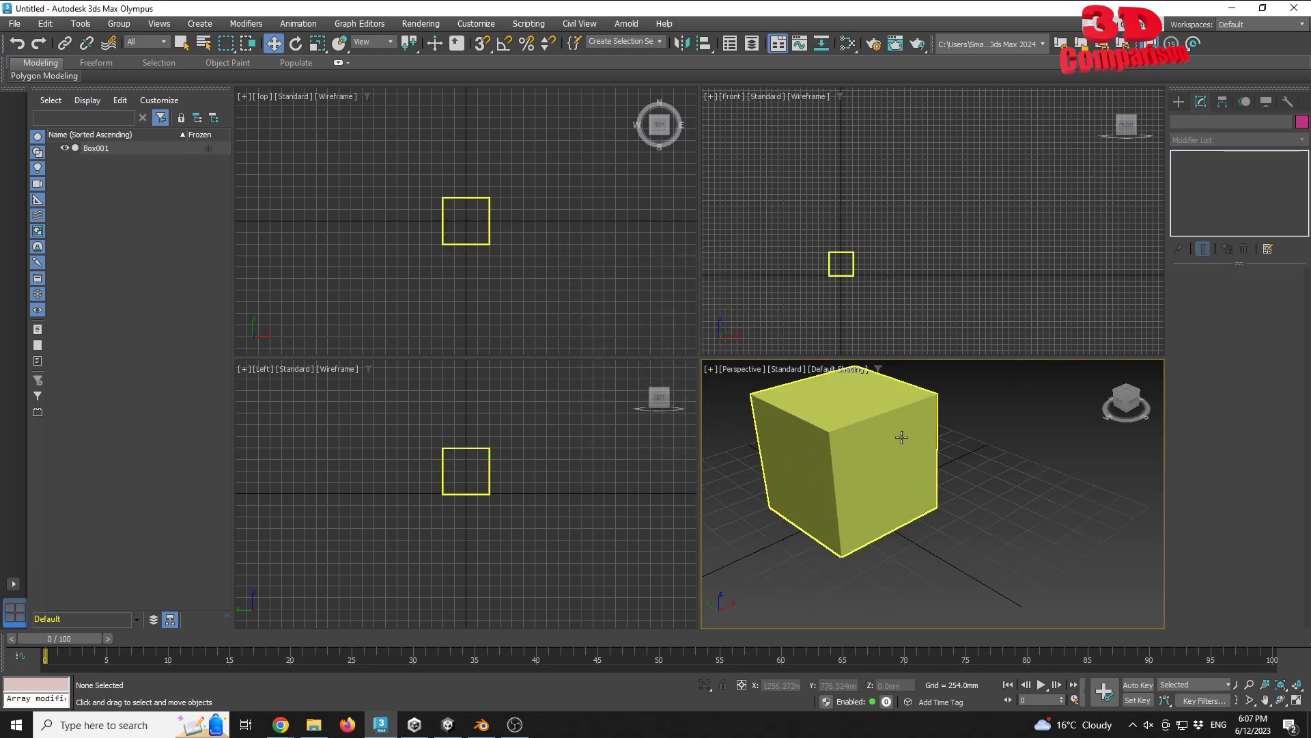
left_click(902, 432)
middle_click_drag(899, 422, 923, 450)
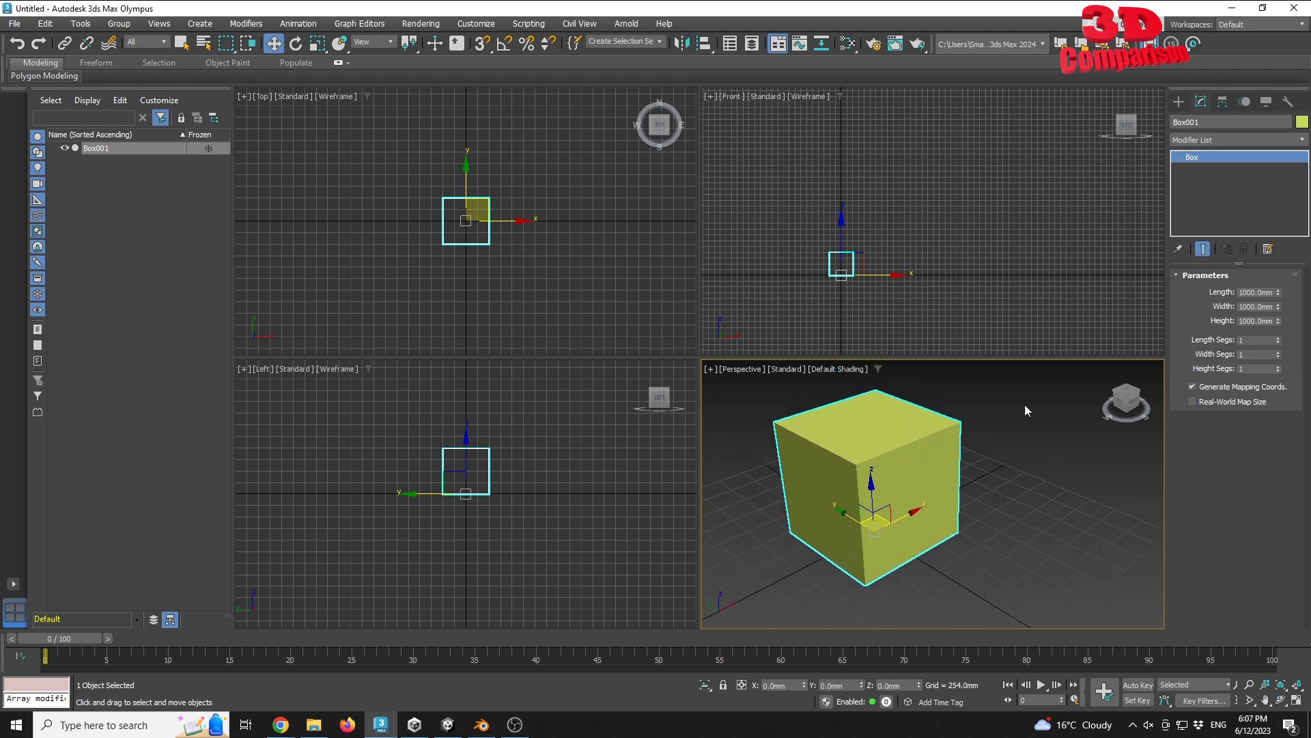
Turn on 3D snapping with the Vertex option and measure an upper edge of the box with a Tape helper.
left_click(1177, 105)
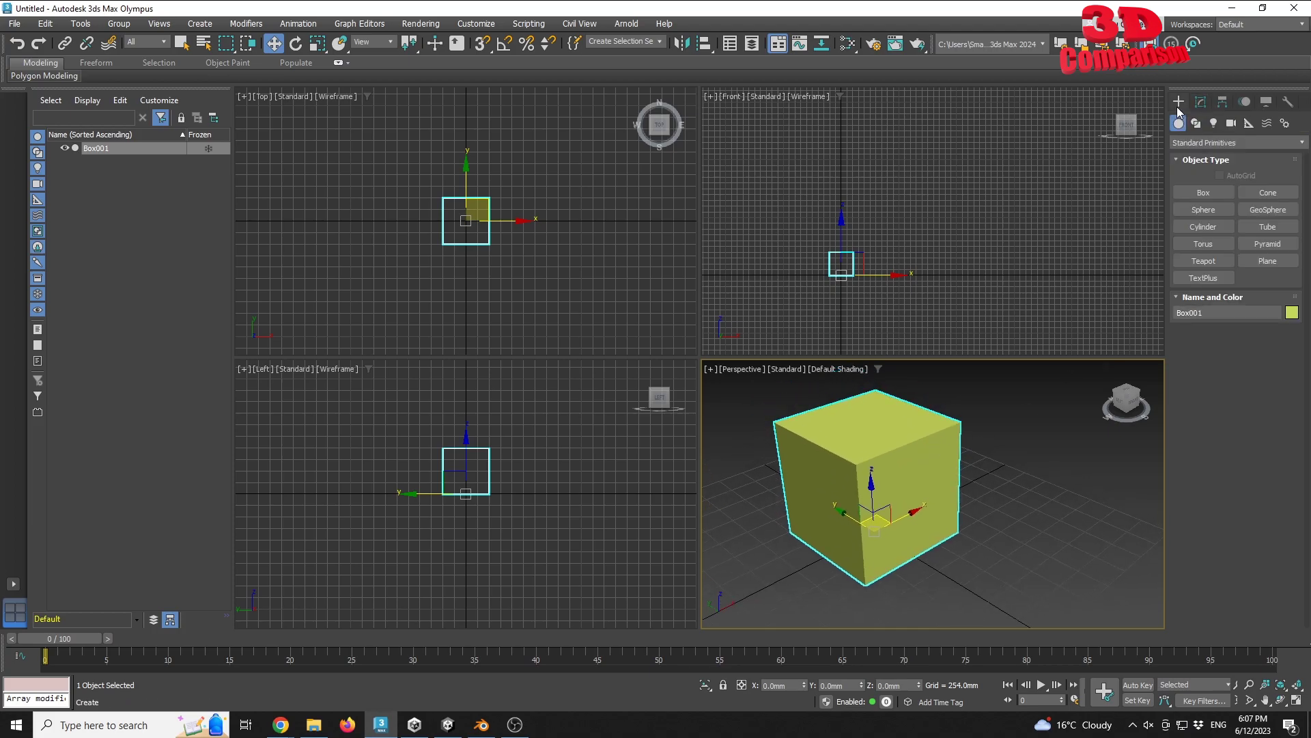
left_click(1247, 125)
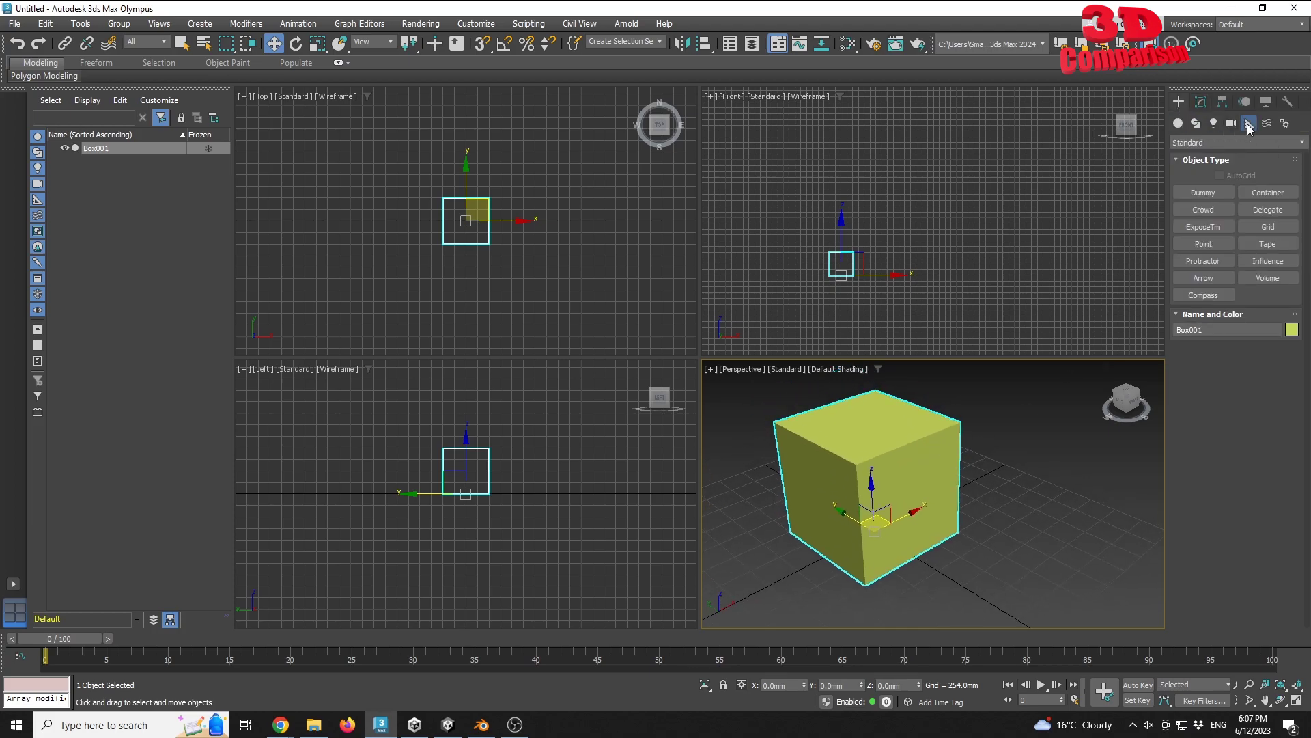
left_click(1267, 244)
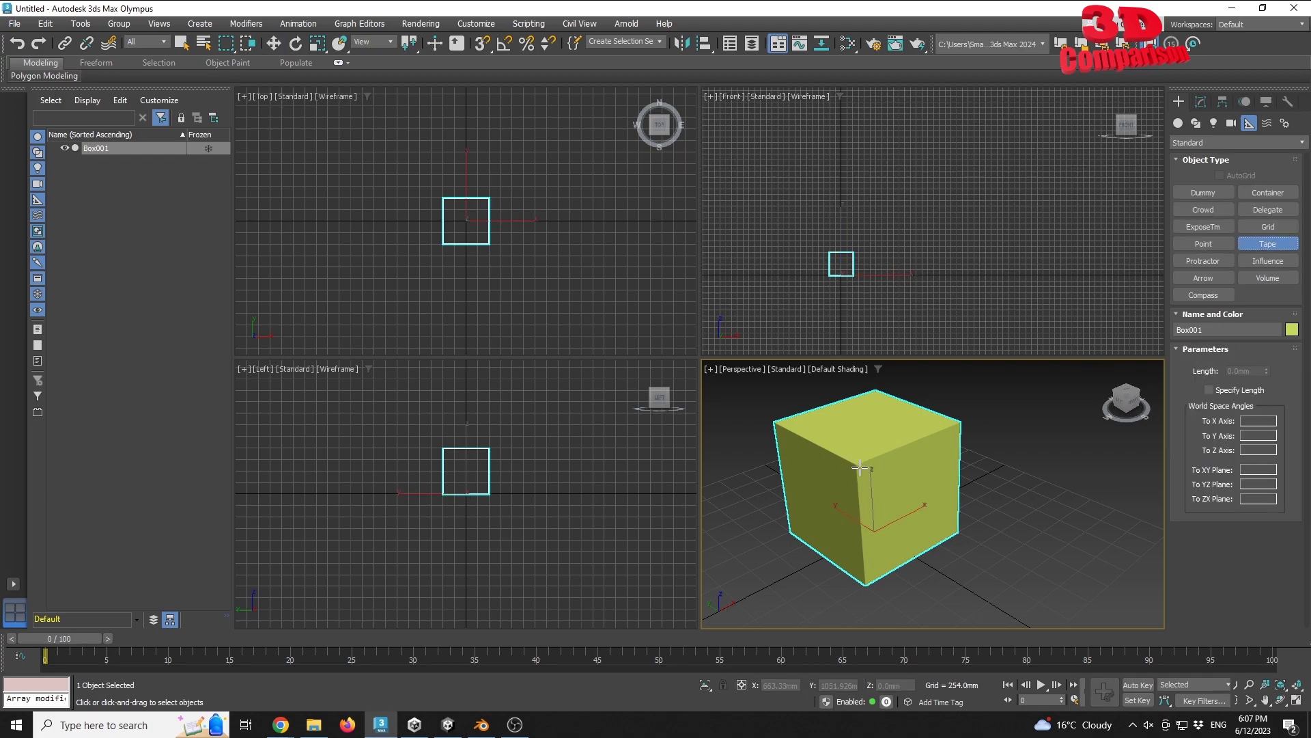
right_click(482, 43)
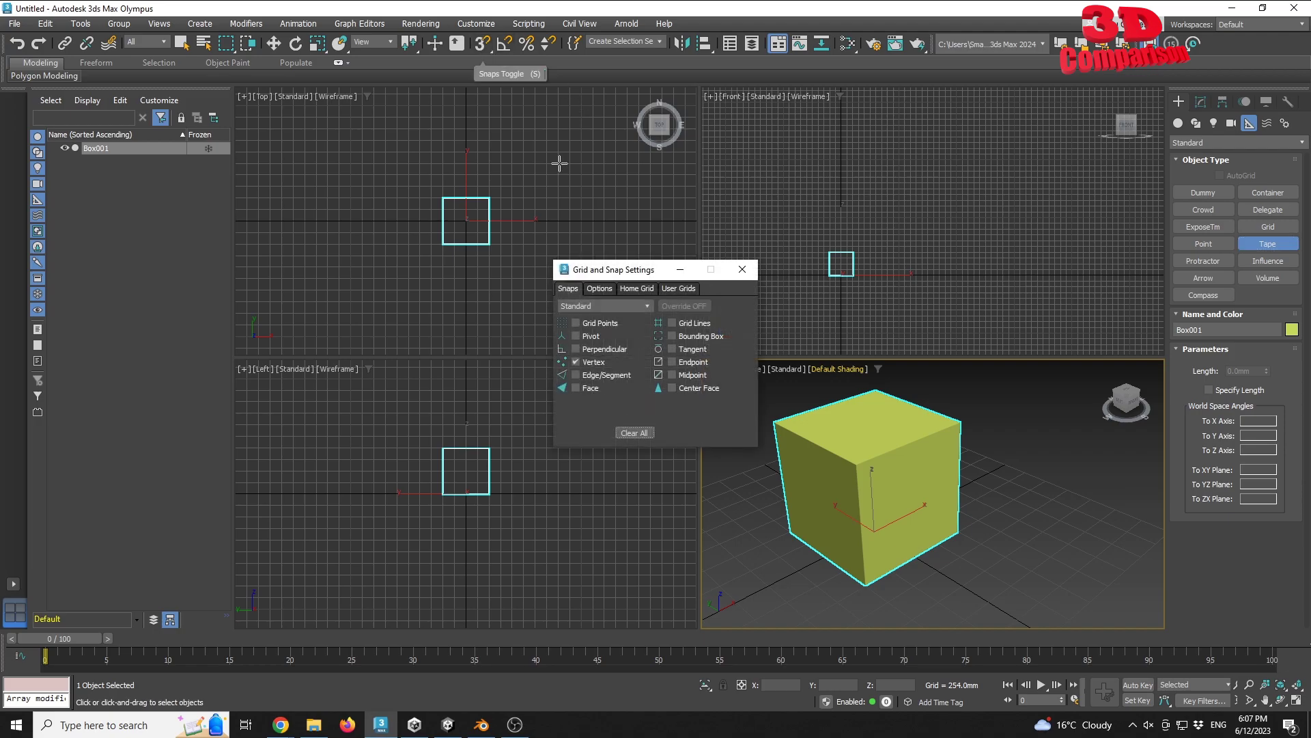
left_click(742, 269)
right_click(484, 45)
left_click(484, 45)
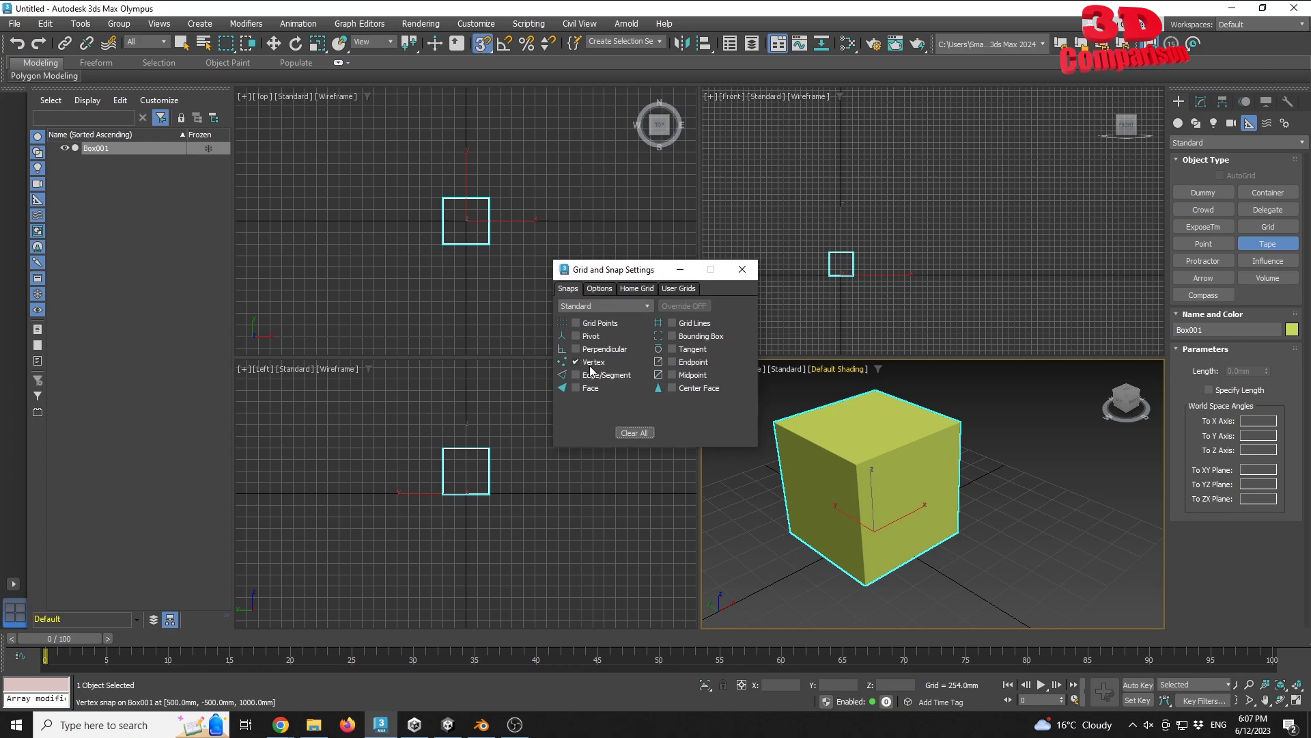
left_click(742, 269)
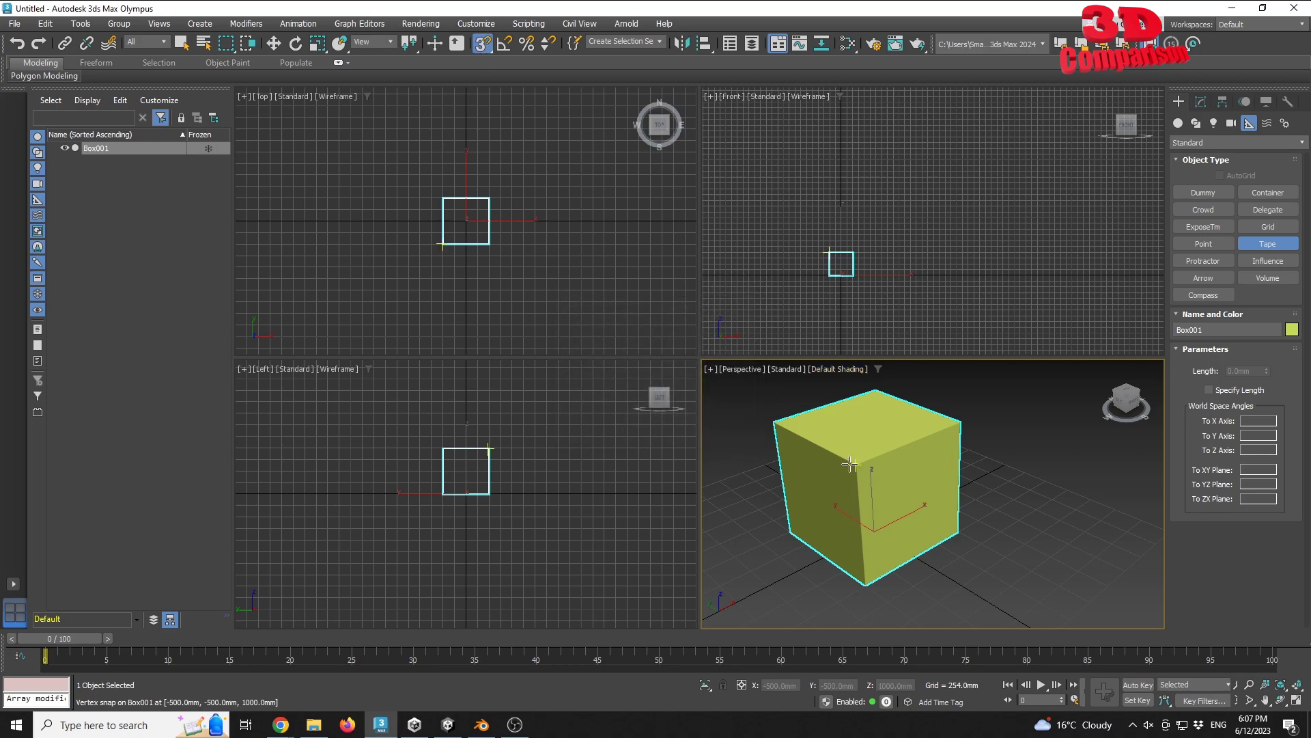
left_click_drag(853, 465, 960, 422)
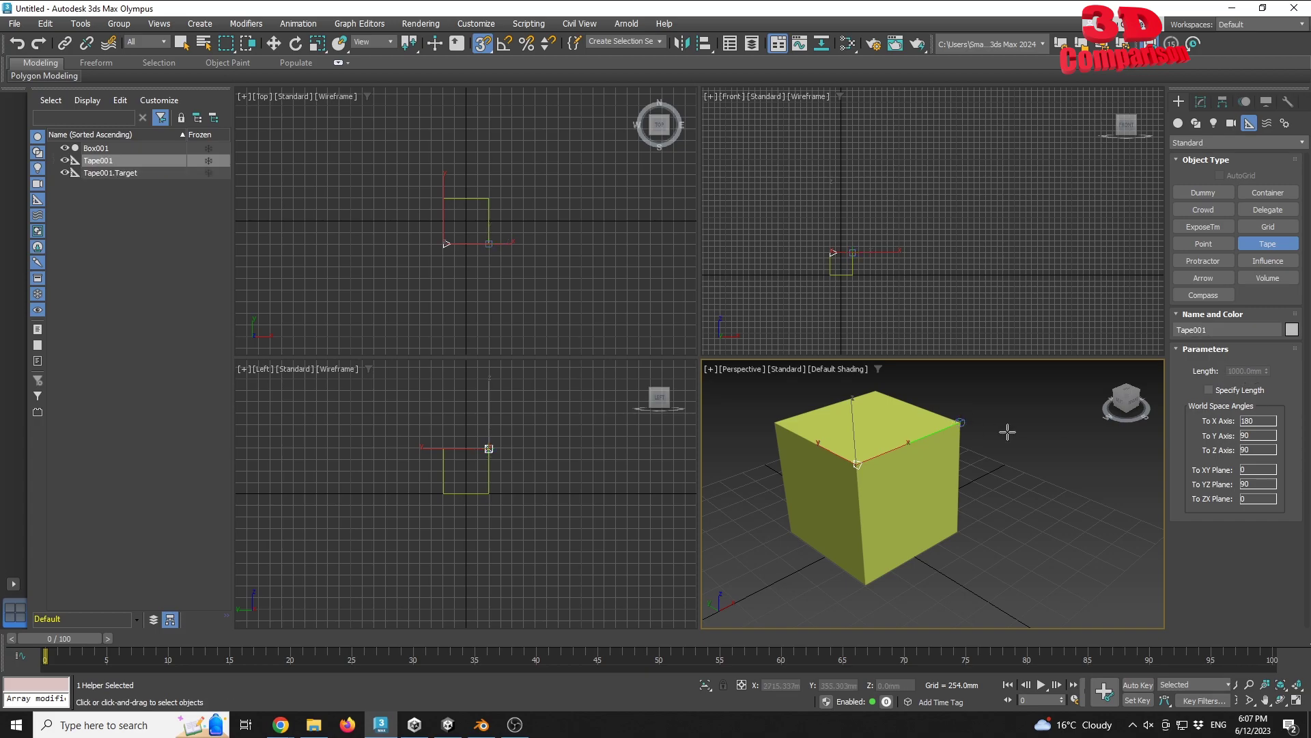
right_click(953, 454)
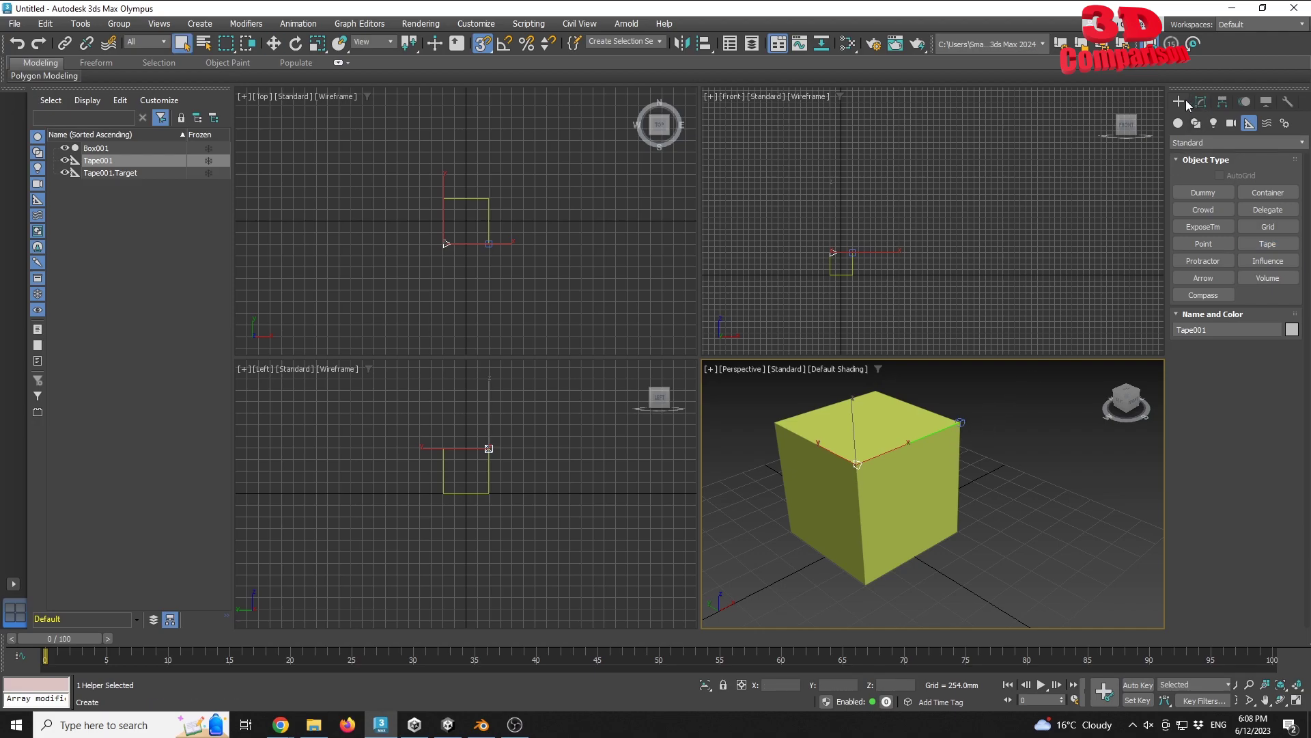
Delete the tape helper and select the box again.
left_click(1053, 477)
left_click(960, 422)
key("Delete")
left_click(921, 462)
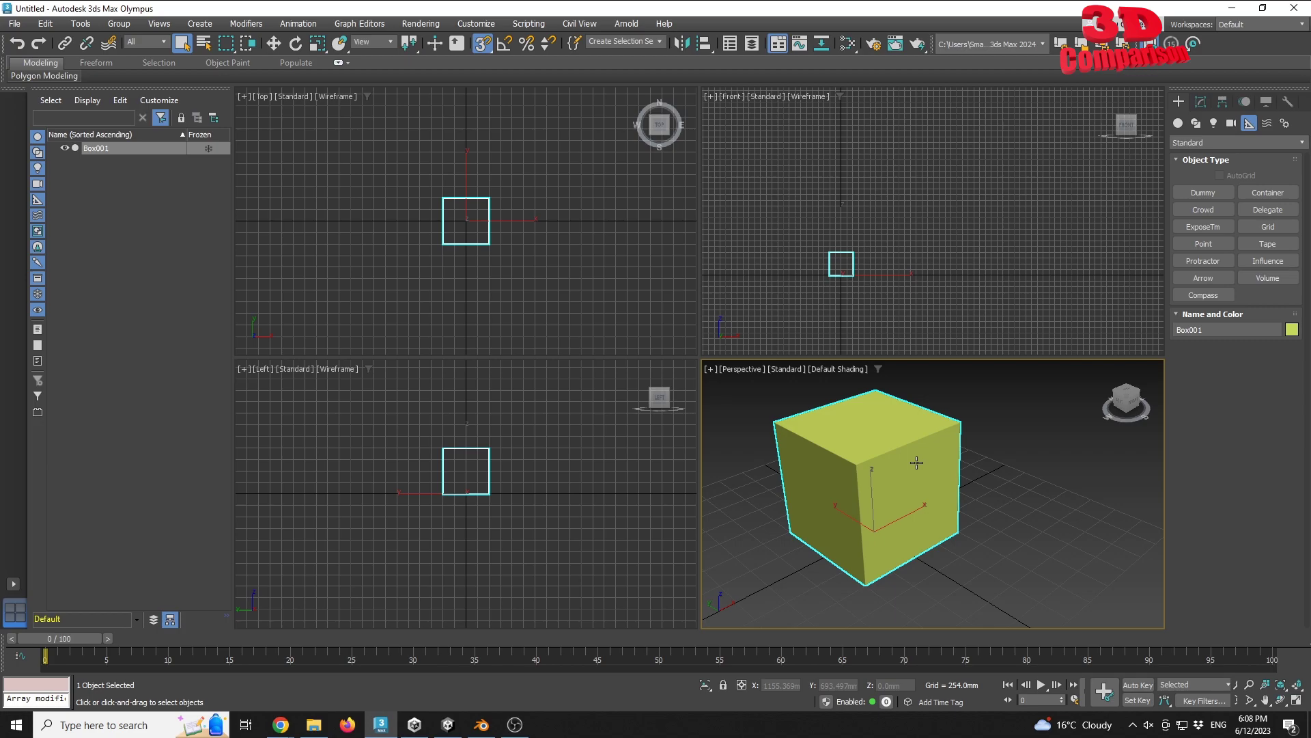
left_click(1022, 457)
left_click(921, 465)
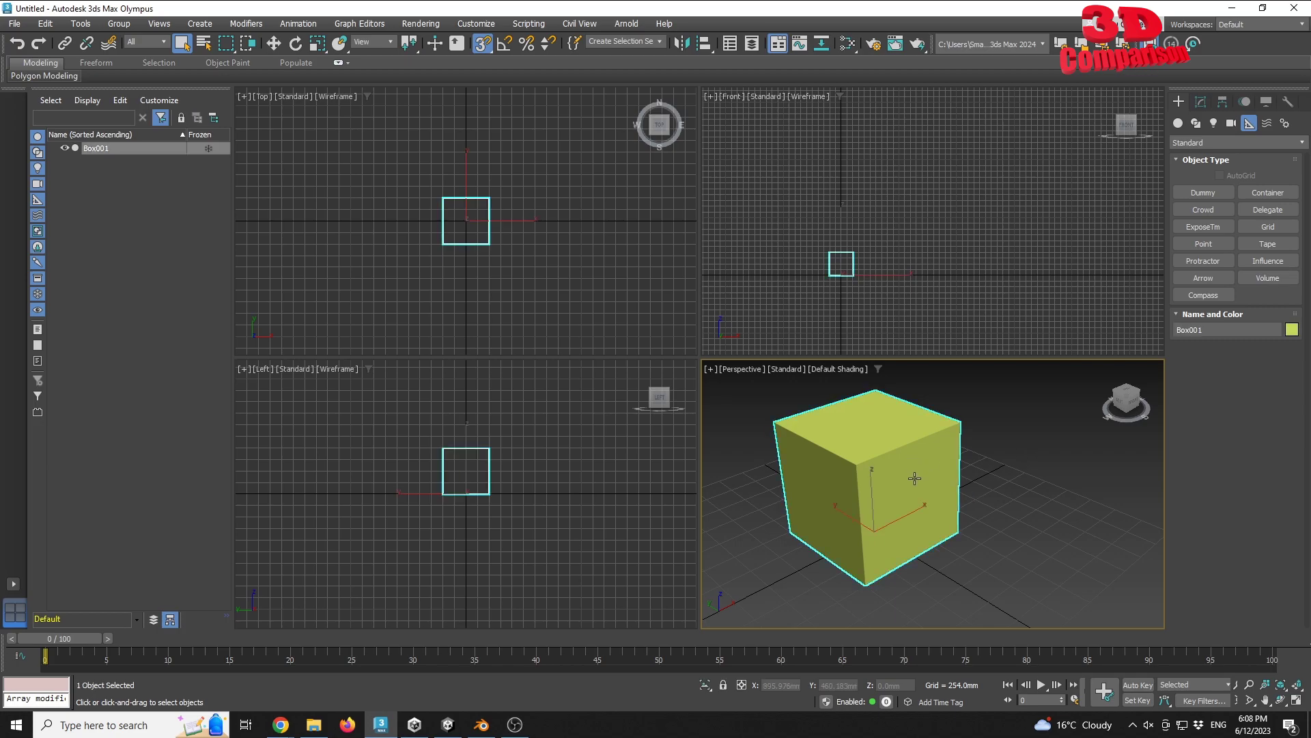
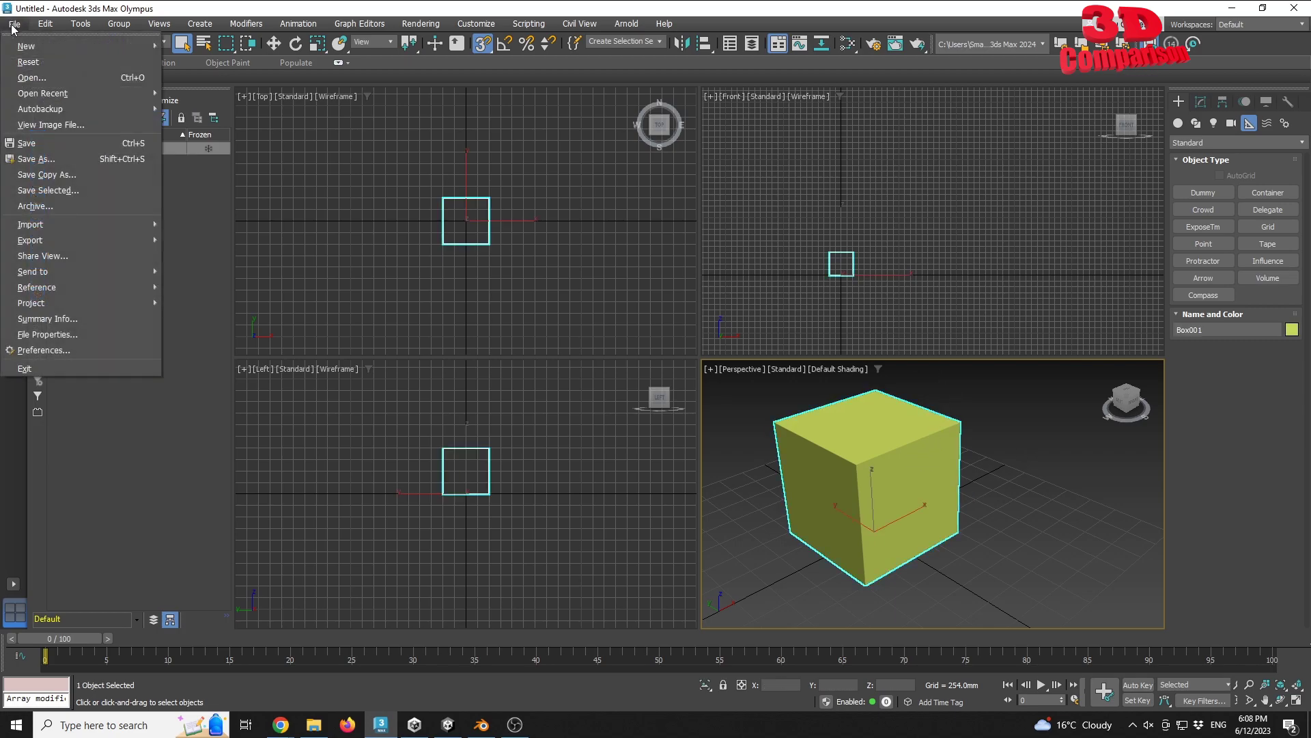
Export only the selected box to the Desktop as an FBX file named 3dsmax_cube_1m.
mouse_move(47, 240)
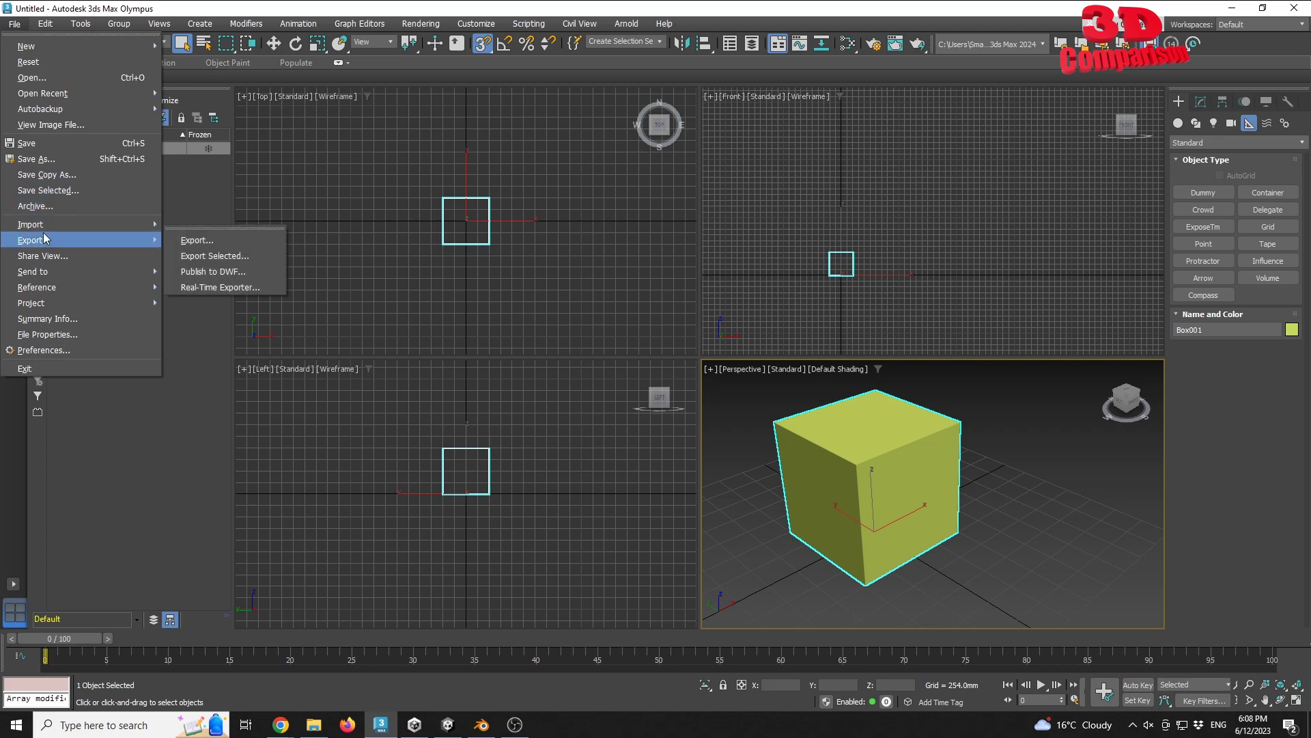
left_click(230, 257)
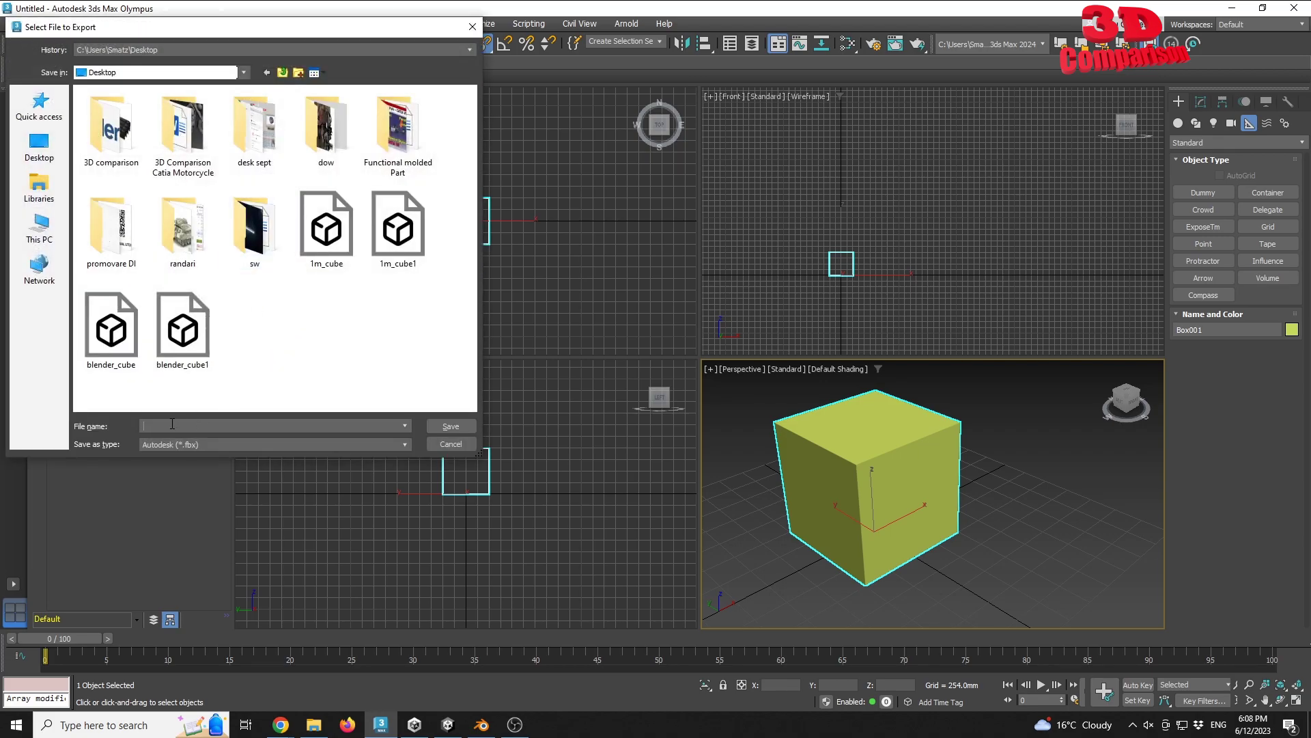
type("3dsmax_cube_1m")
left_click(450, 422)
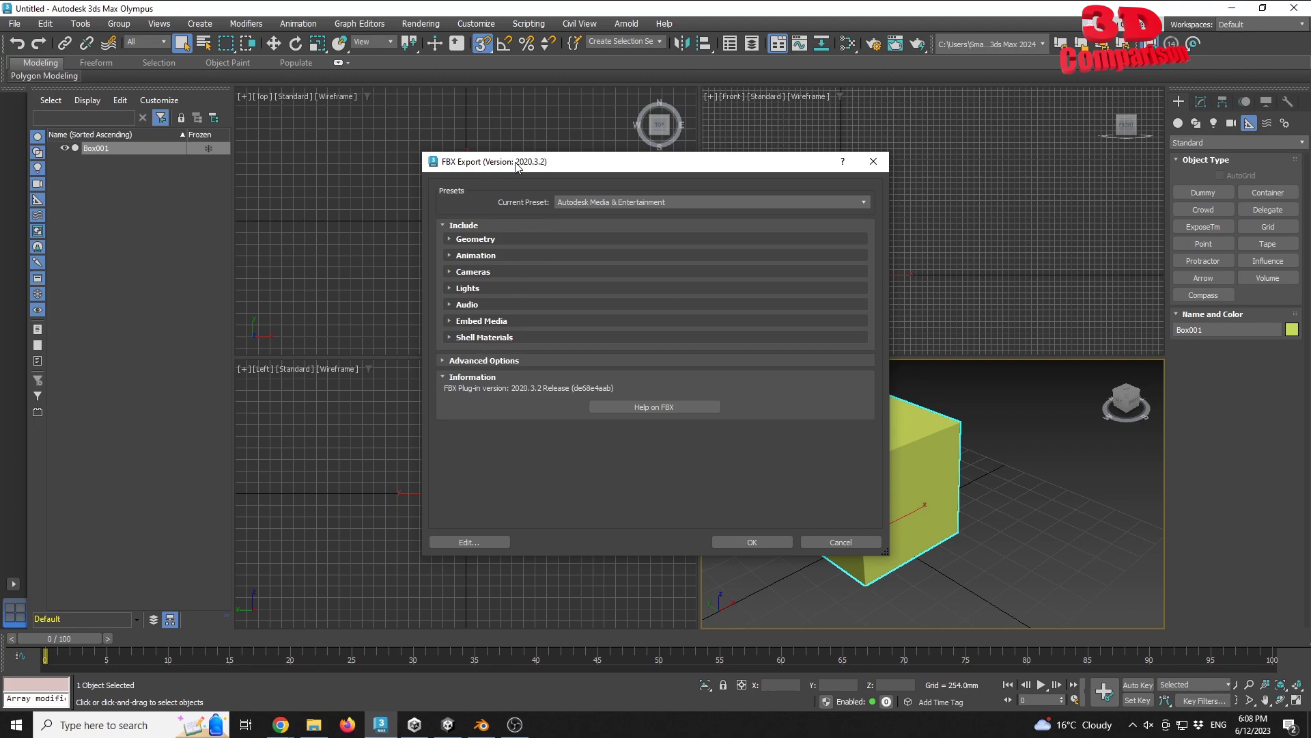
Check the unit conversion in the FBX export's advanced options, keep it automatic and run the export.
left_click_drag(516, 164, 571, 171)
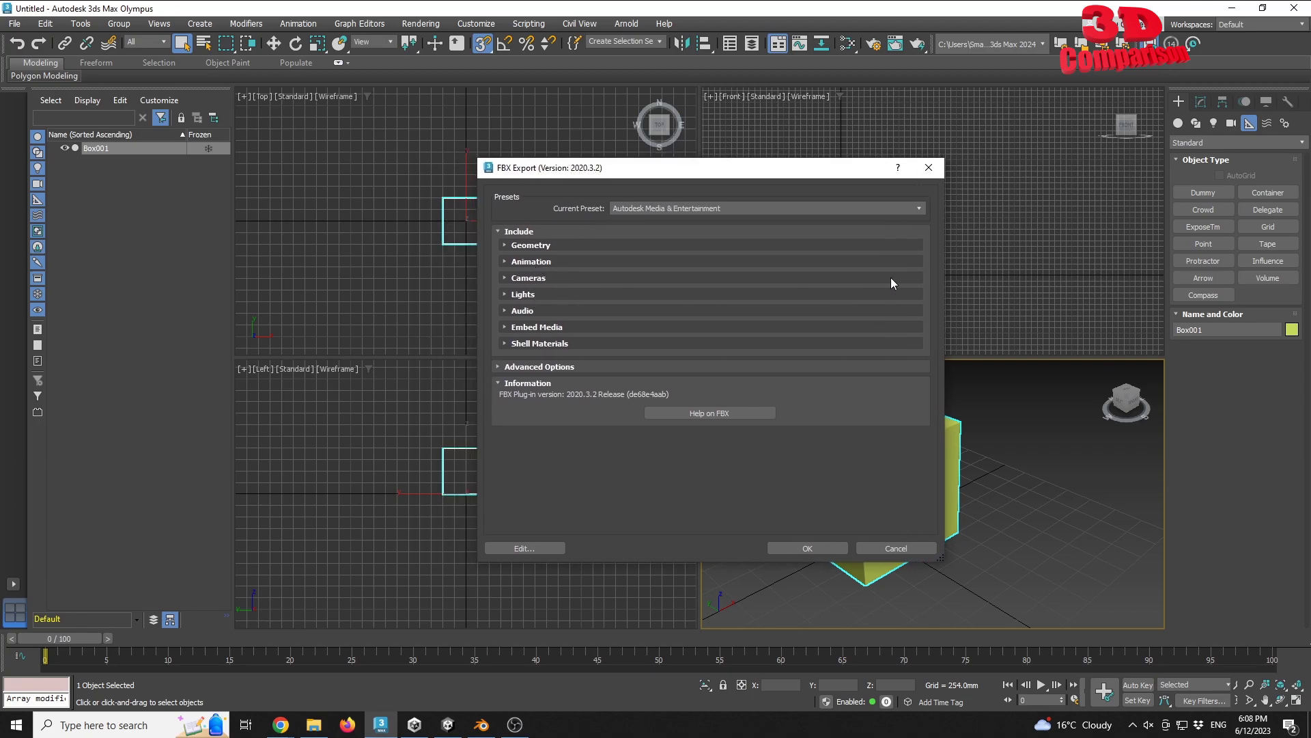
left_click(540, 367)
left_click(512, 382)
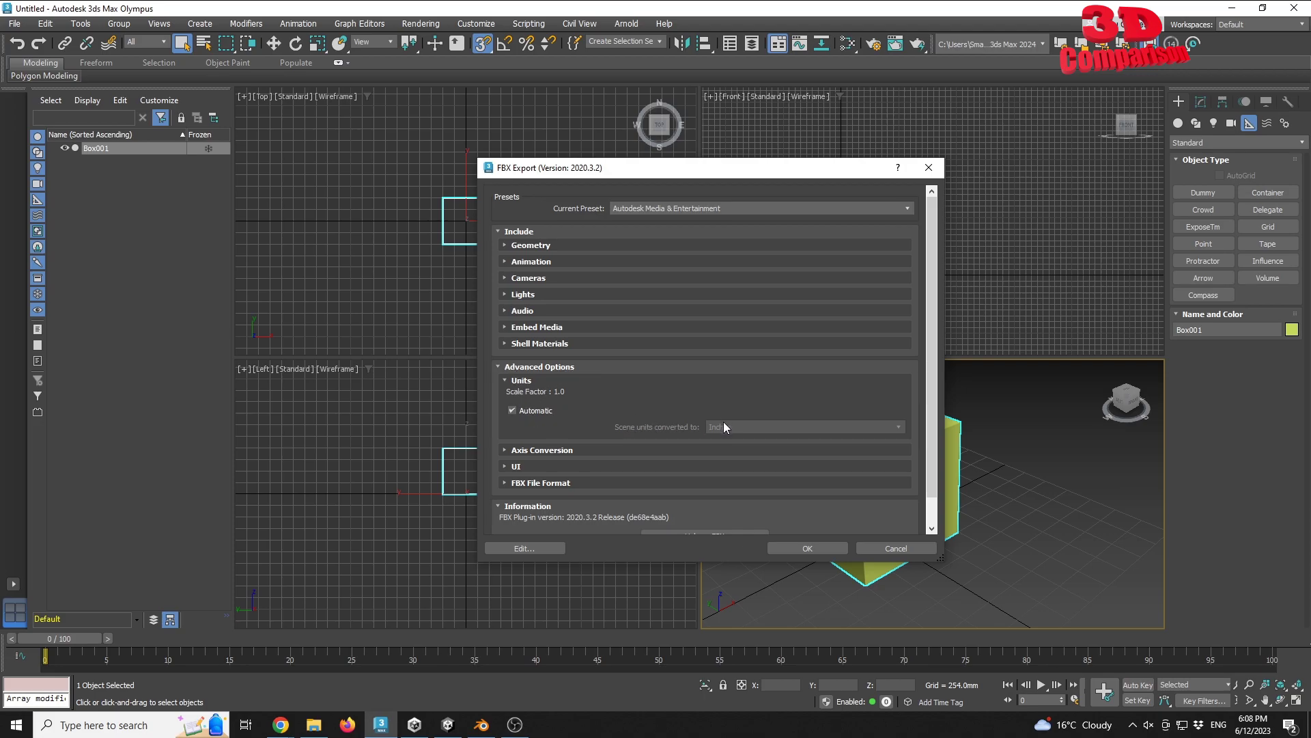
left_click(512, 384)
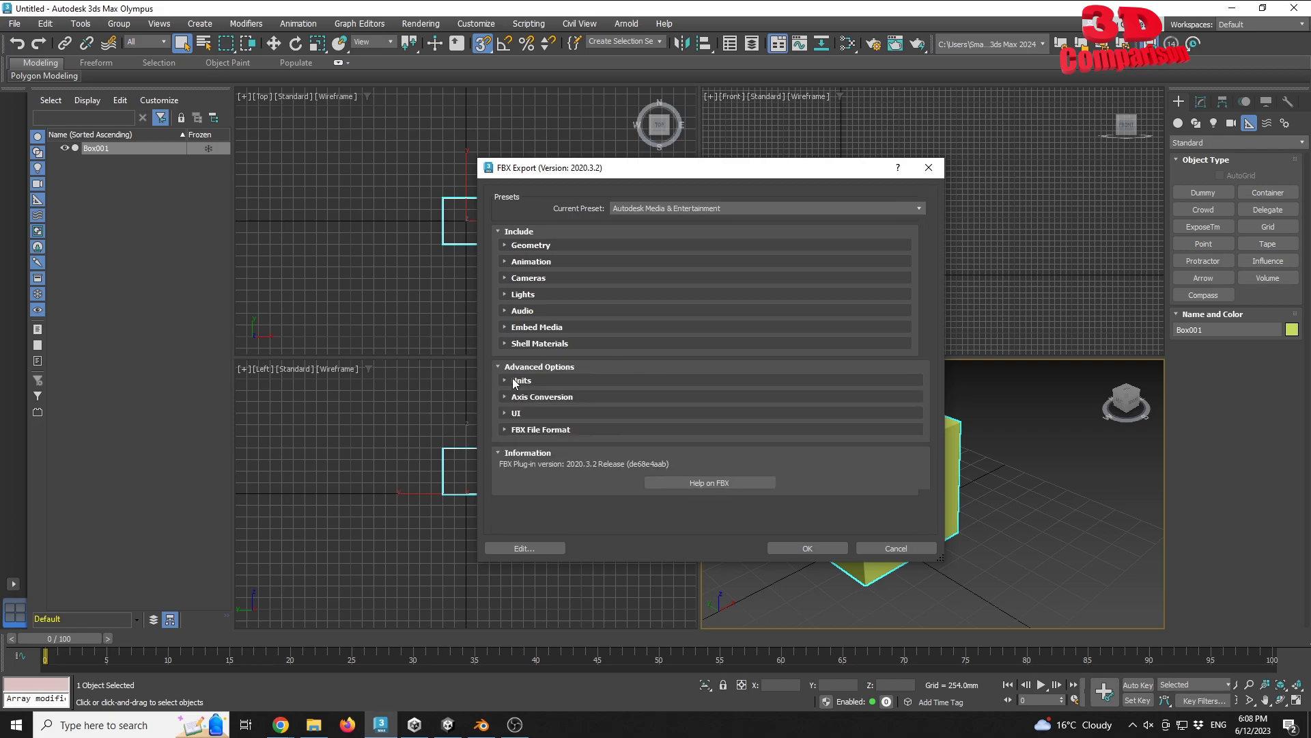
left_click(807, 548)
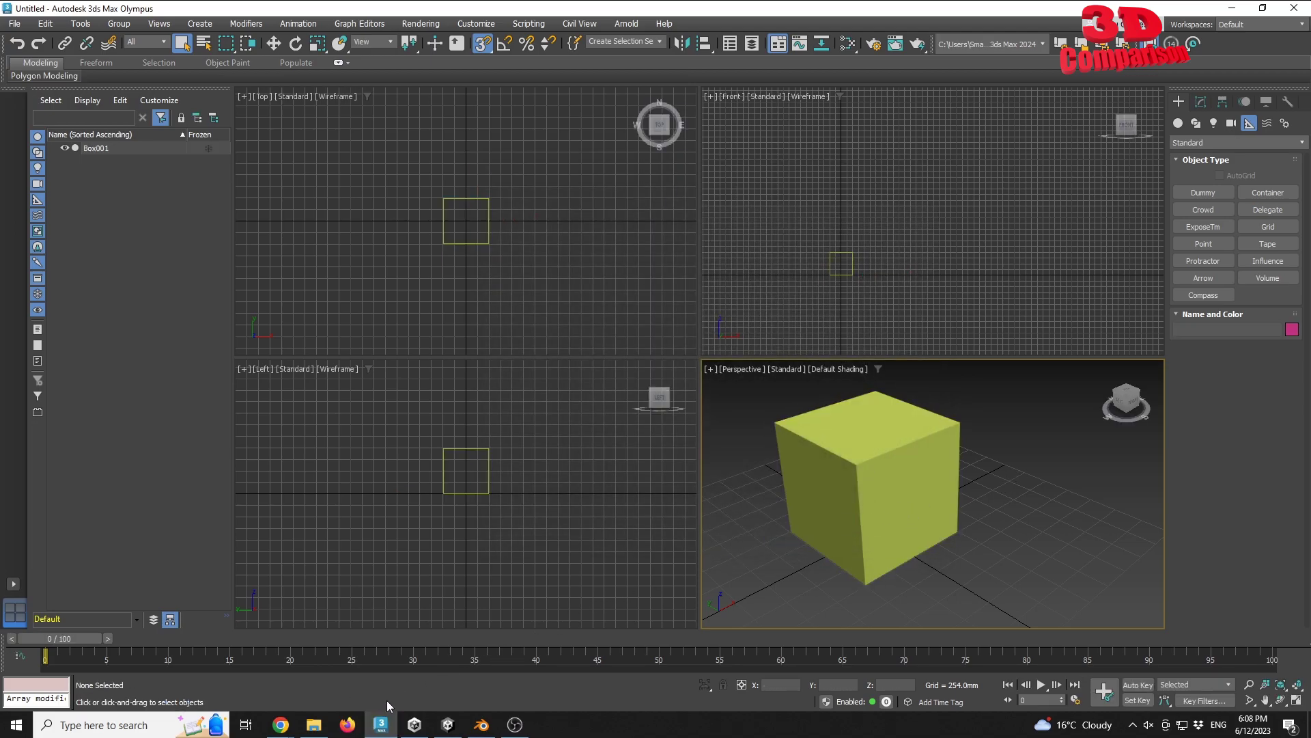
Switch to Unity, start importing a new asset into the 3d models folder and check the file properties of 3dsmax_cube_1m.
left_click(448, 724)
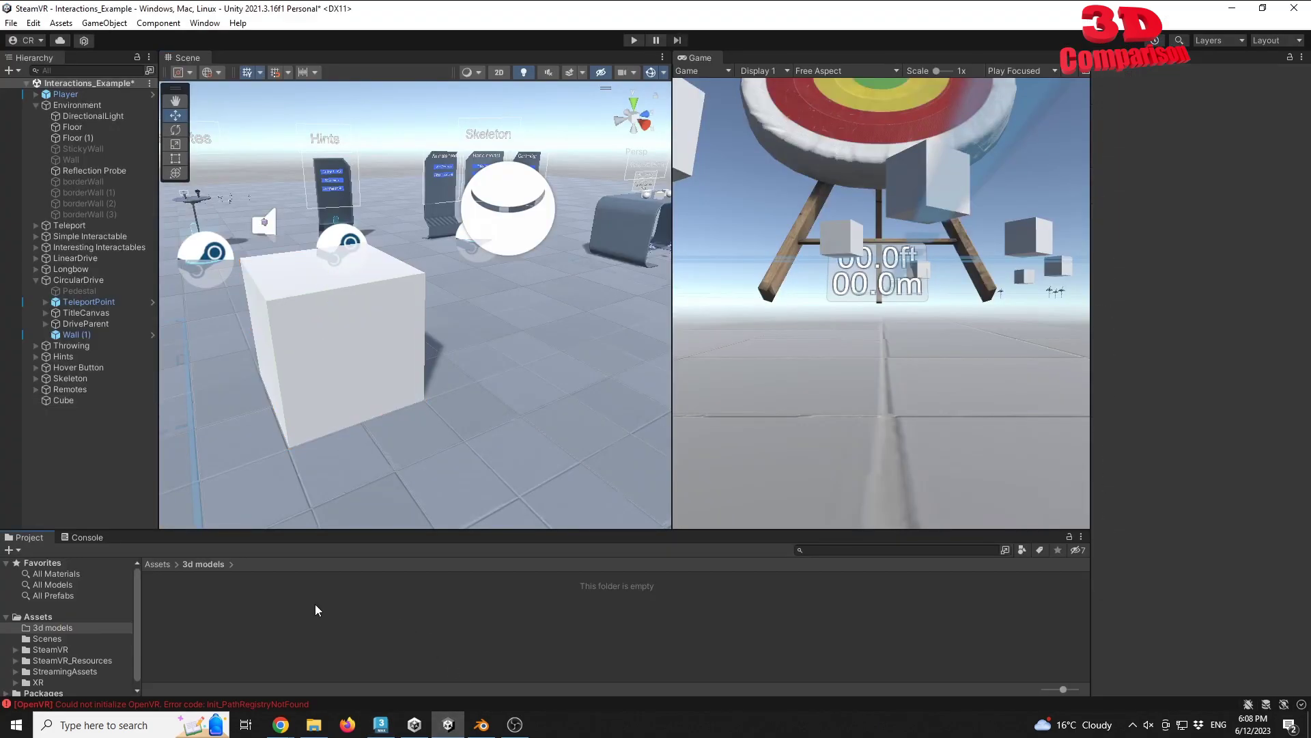
right_click(223, 616)
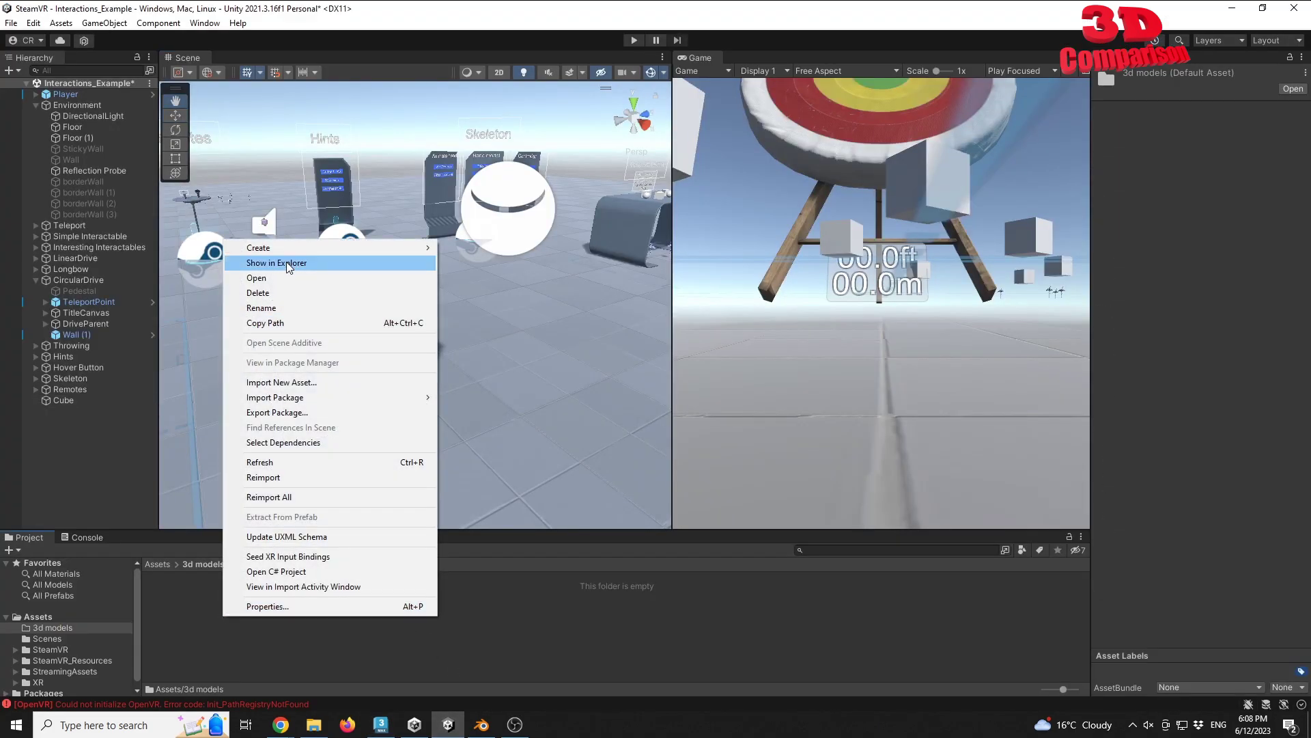
left_click(307, 383)
left_click(469, 236)
right_click(469, 236)
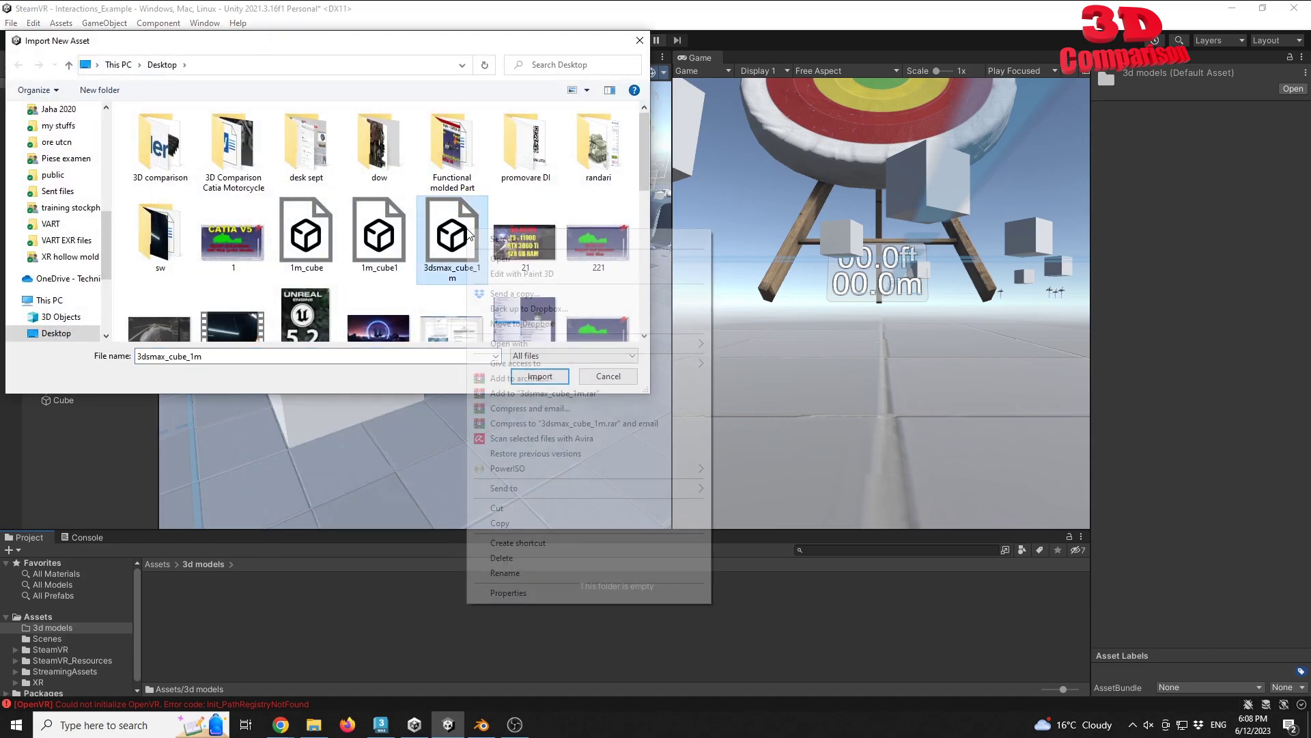
left_click(537, 593)
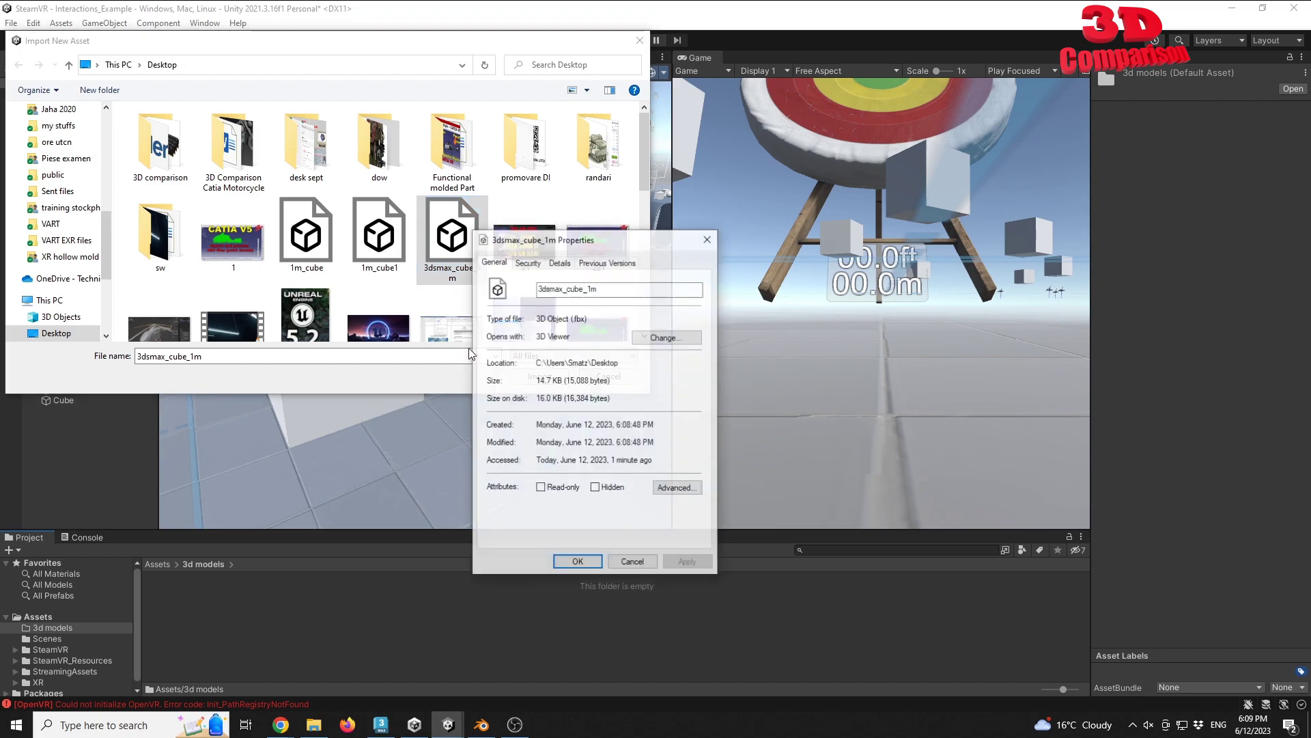
left_click_drag(614, 463, 639, 449)
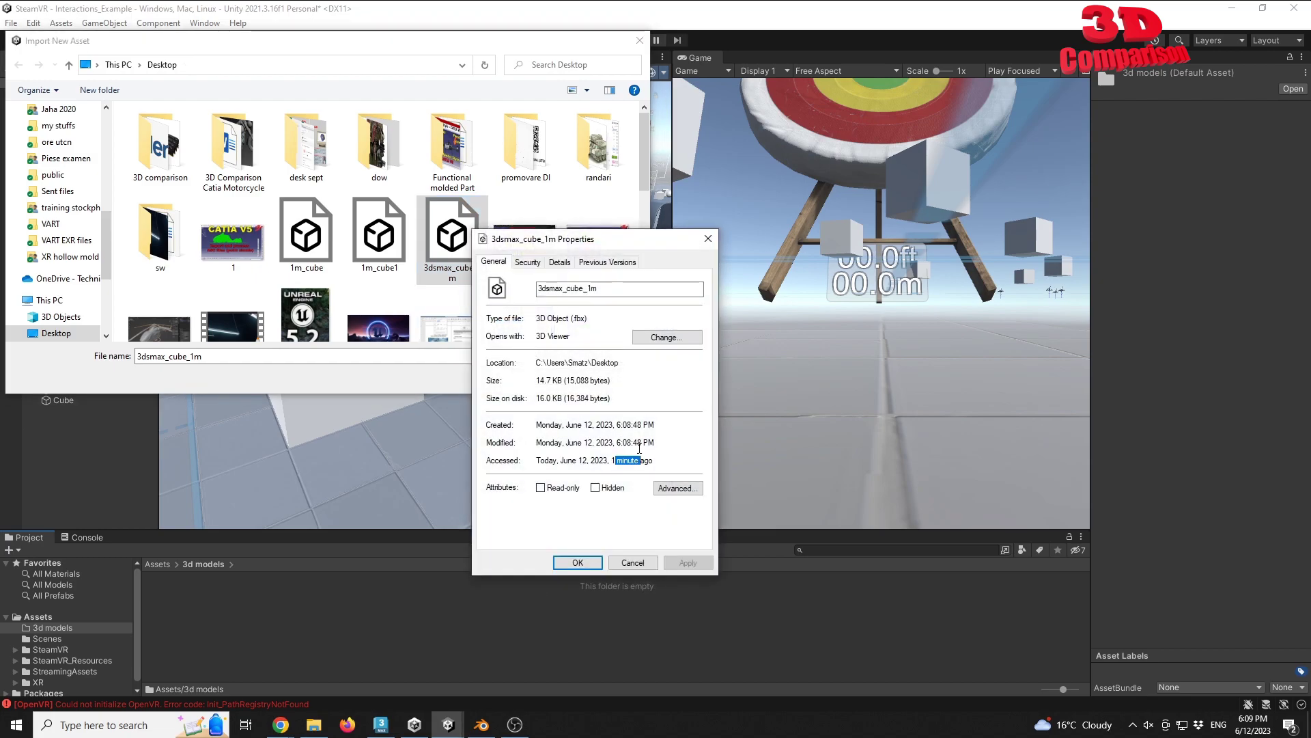
left_click(632, 562)
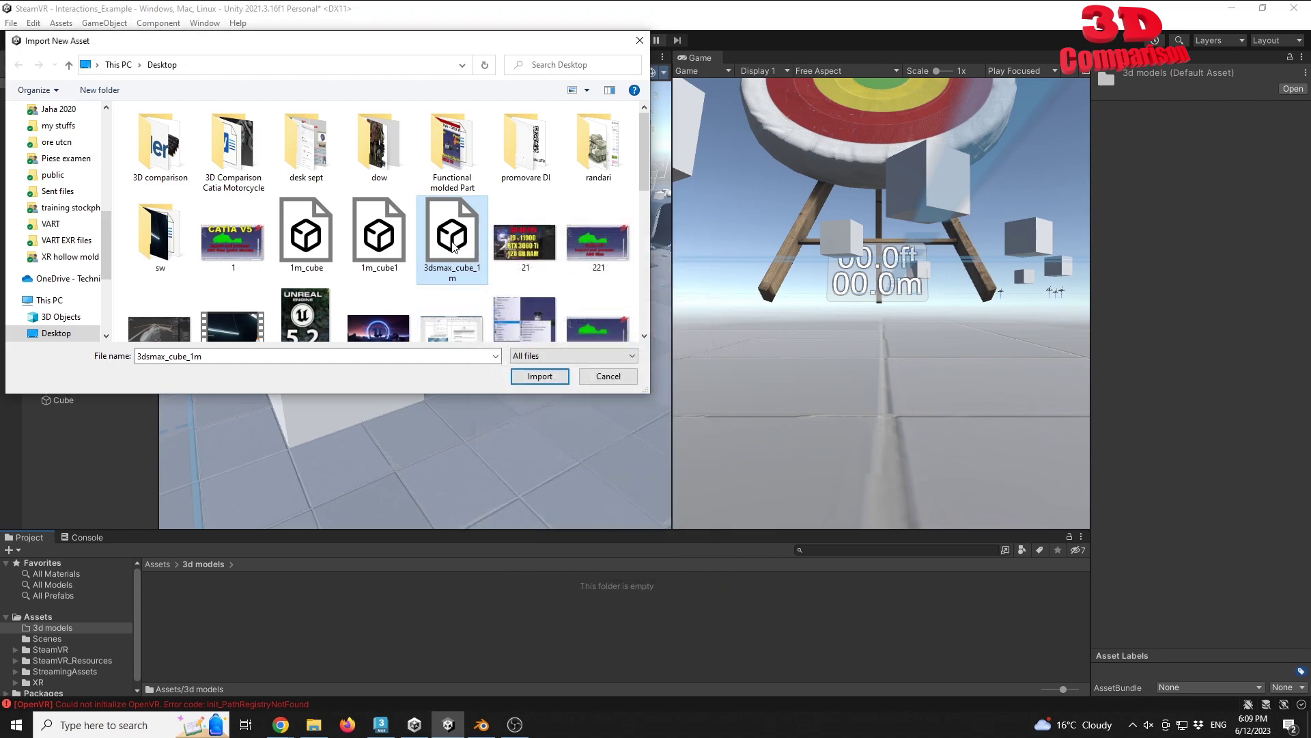
Import 3dsmax_cube_1m into the 3d models folder and place it in the scene near the existing cube.
left_click(538, 377)
right_click_drag(434, 396, 441, 424)
left_click_drag(210, 586, 433, 420)
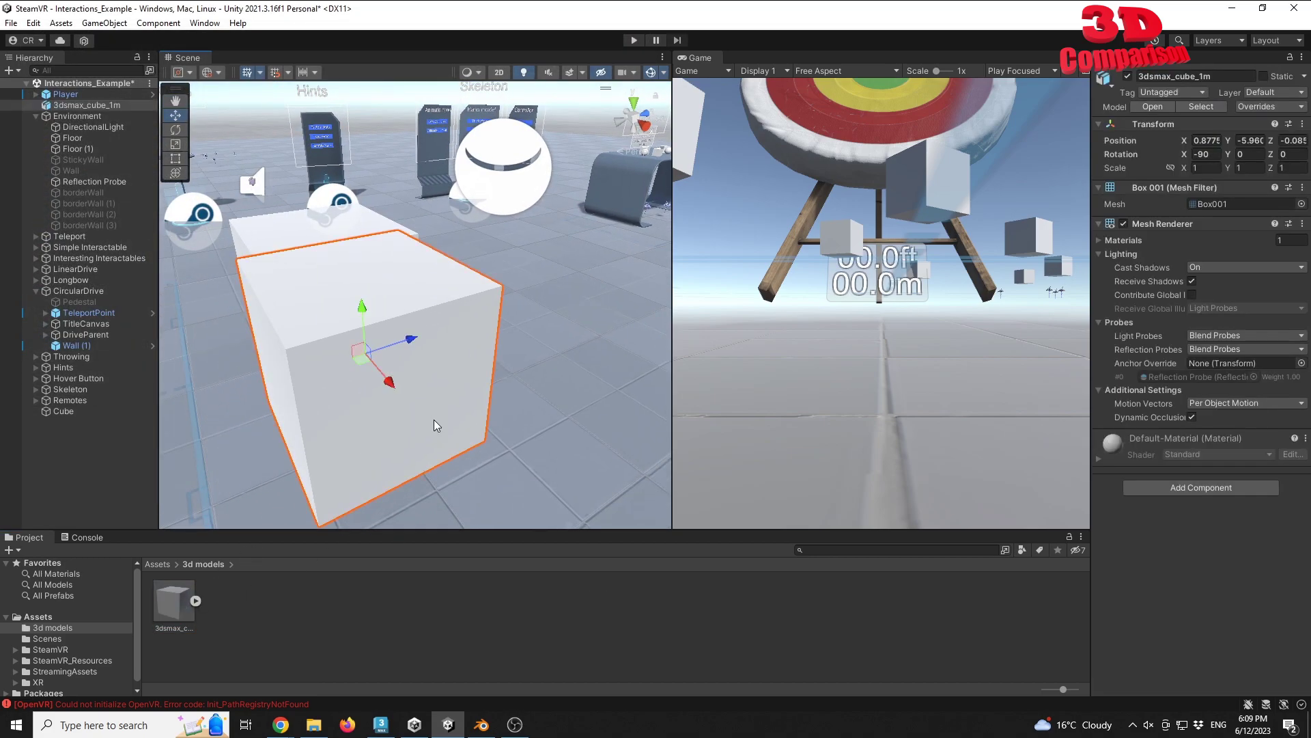
Set the imported cube's position to 0 on X, Y and Z.
left_click(1205, 140)
type("0")
key("Tab")
type("0")
key("Tab")
type("0")
right_click_drag(524, 354, 489, 361)
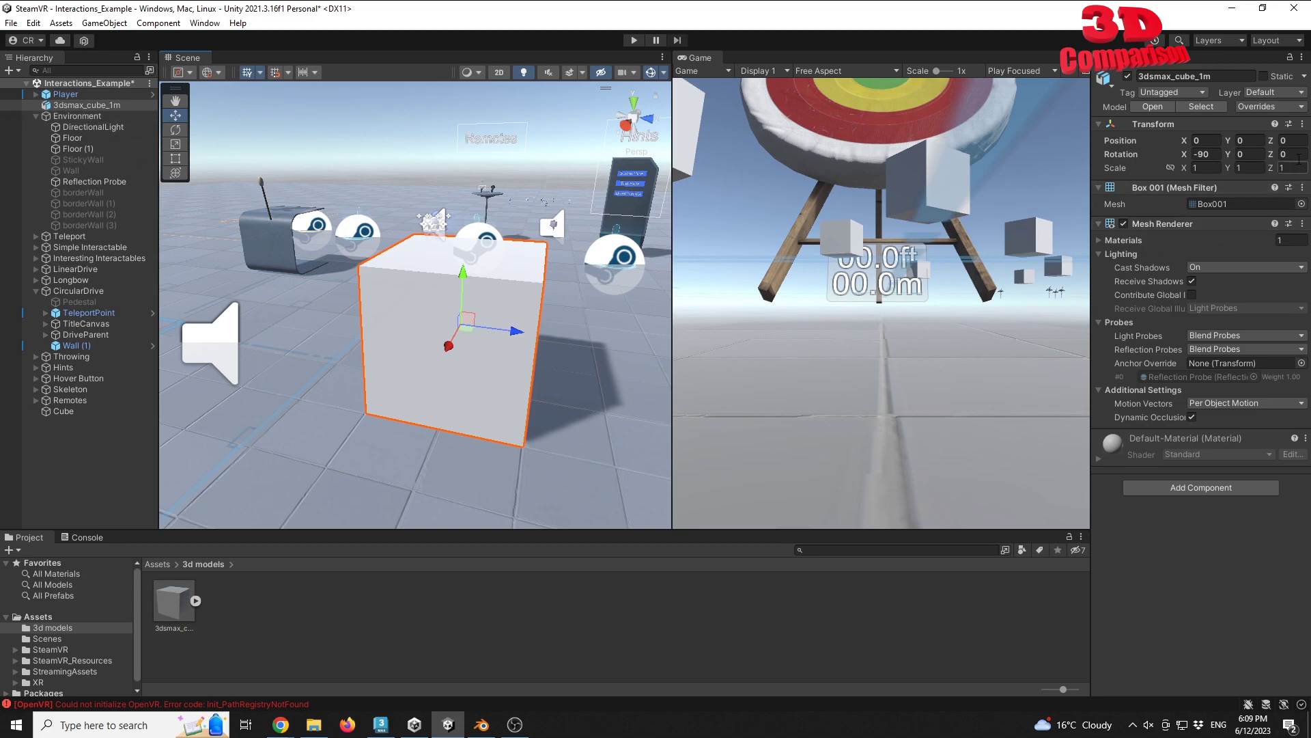
Set the imported cube's X rotation to 0 and its Y position to 0.5.
left_click(1209, 154)
type("0")
key("Return")
key("f")
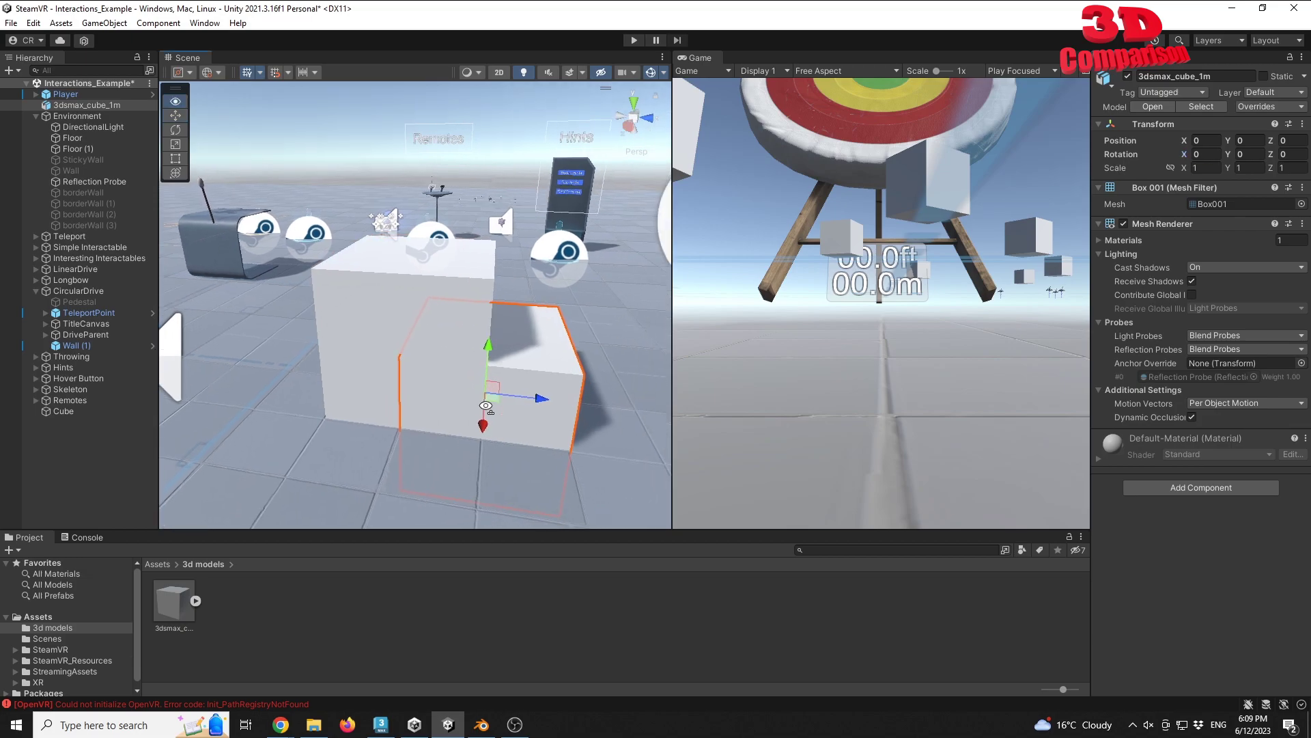
left_click(1250, 141)
type("0.")
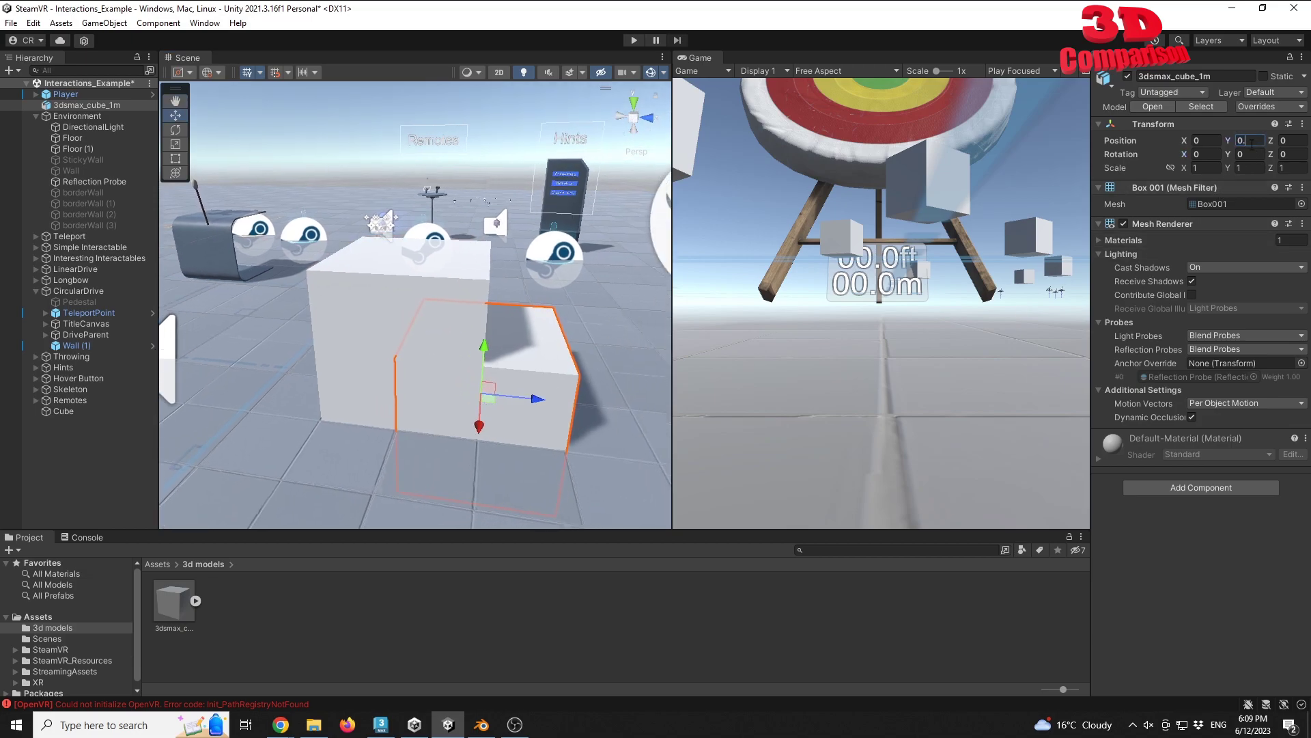
type("5")
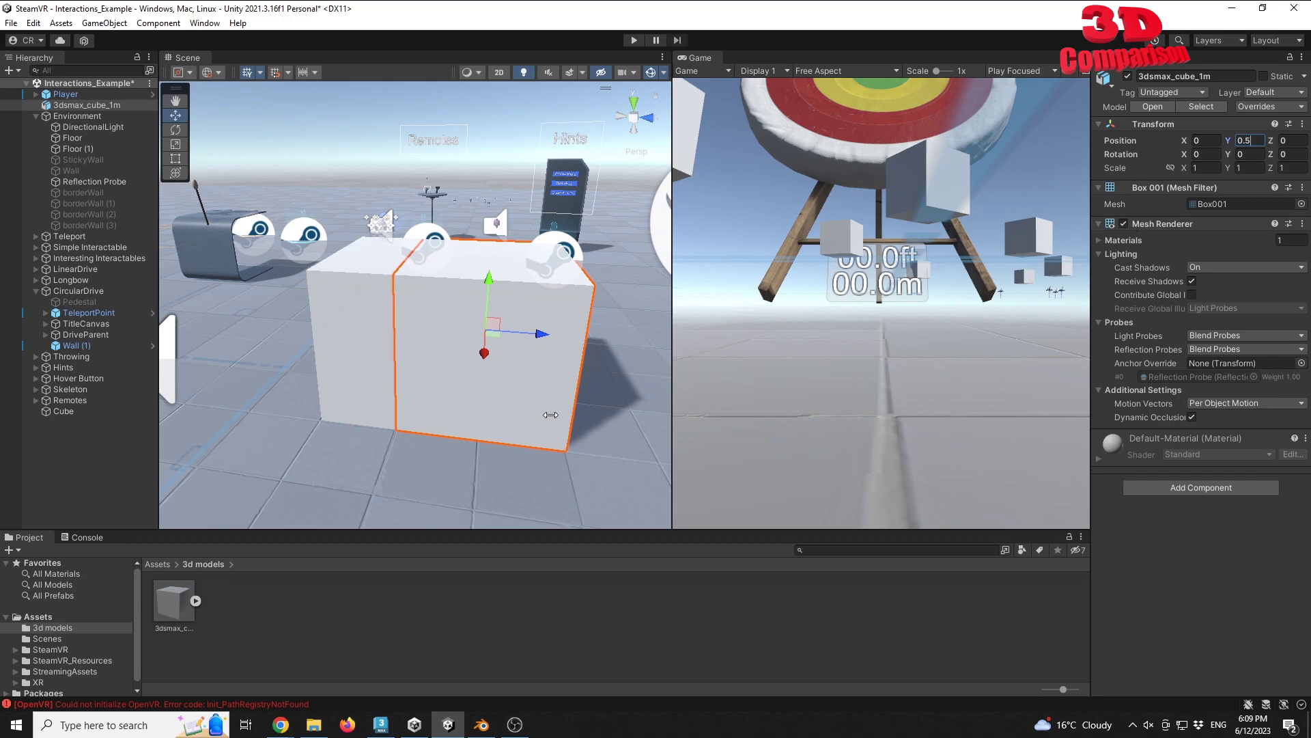
Select the Unity cube and the imported 3ds Max cube in turn to compare their sizes and pivot locations.
right_click_drag(479, 422, 324, 335)
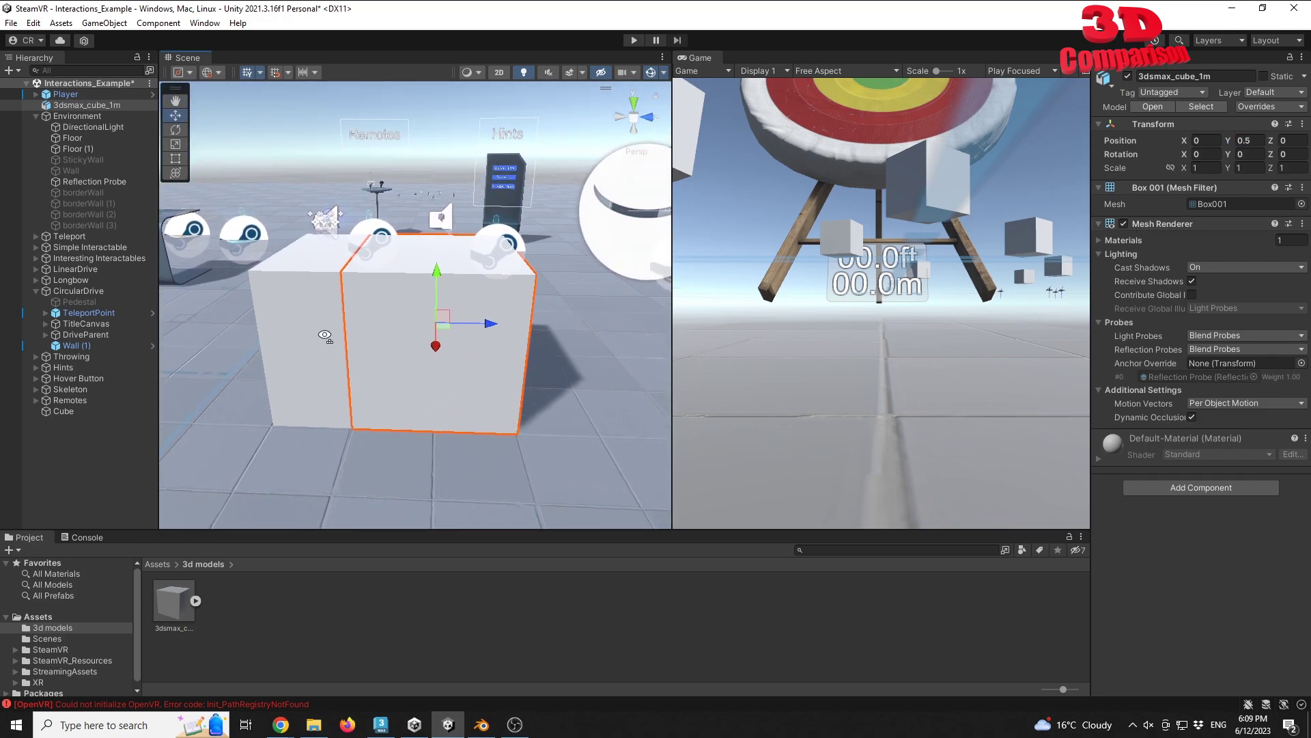
left_click(325, 335)
left_click(432, 292)
left_click(328, 316)
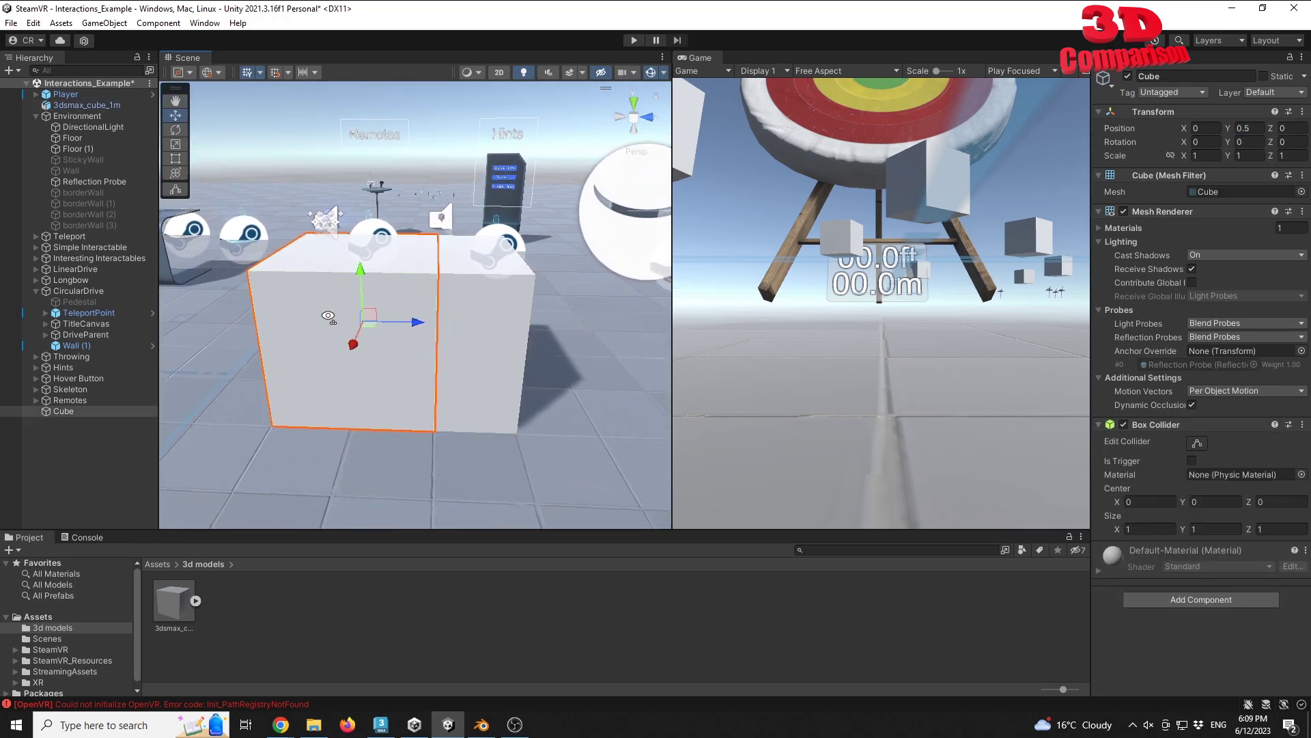
left_click(482, 309)
right_click_drag(515, 309, 417, 328)
left_click(353, 329)
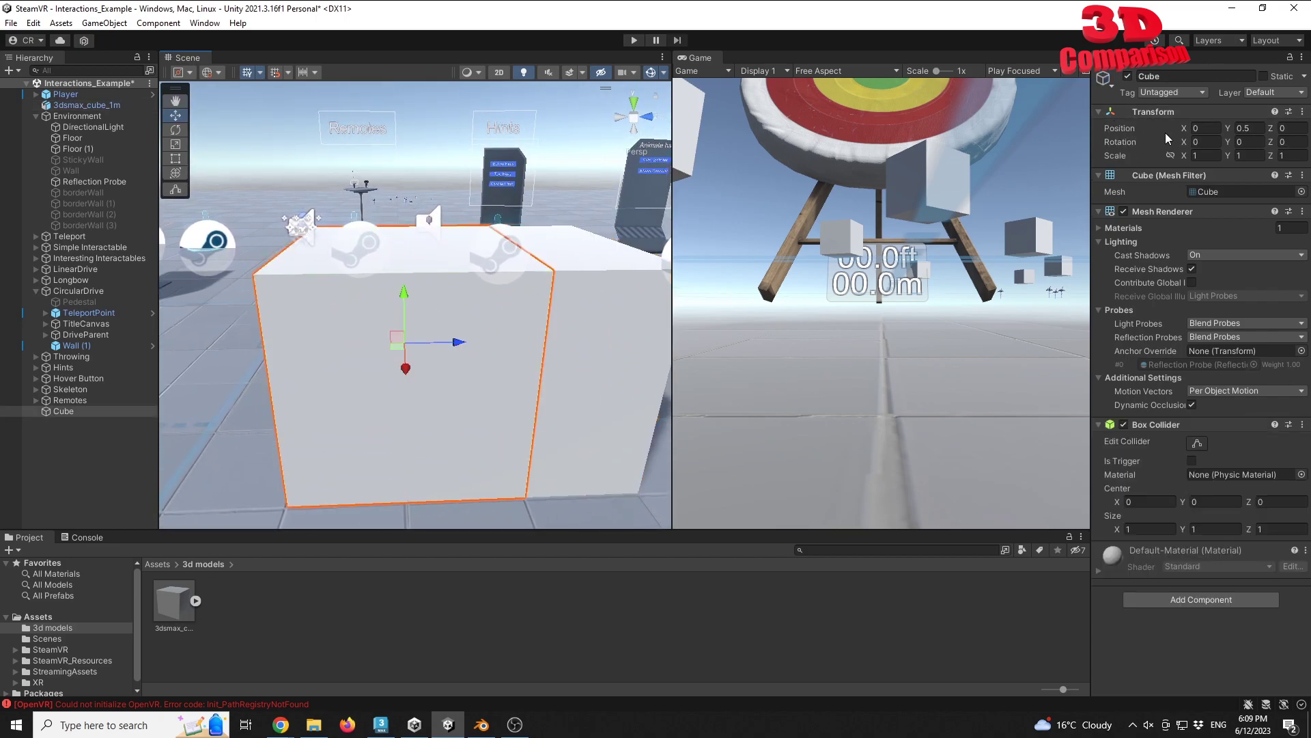
left_click(592, 318)
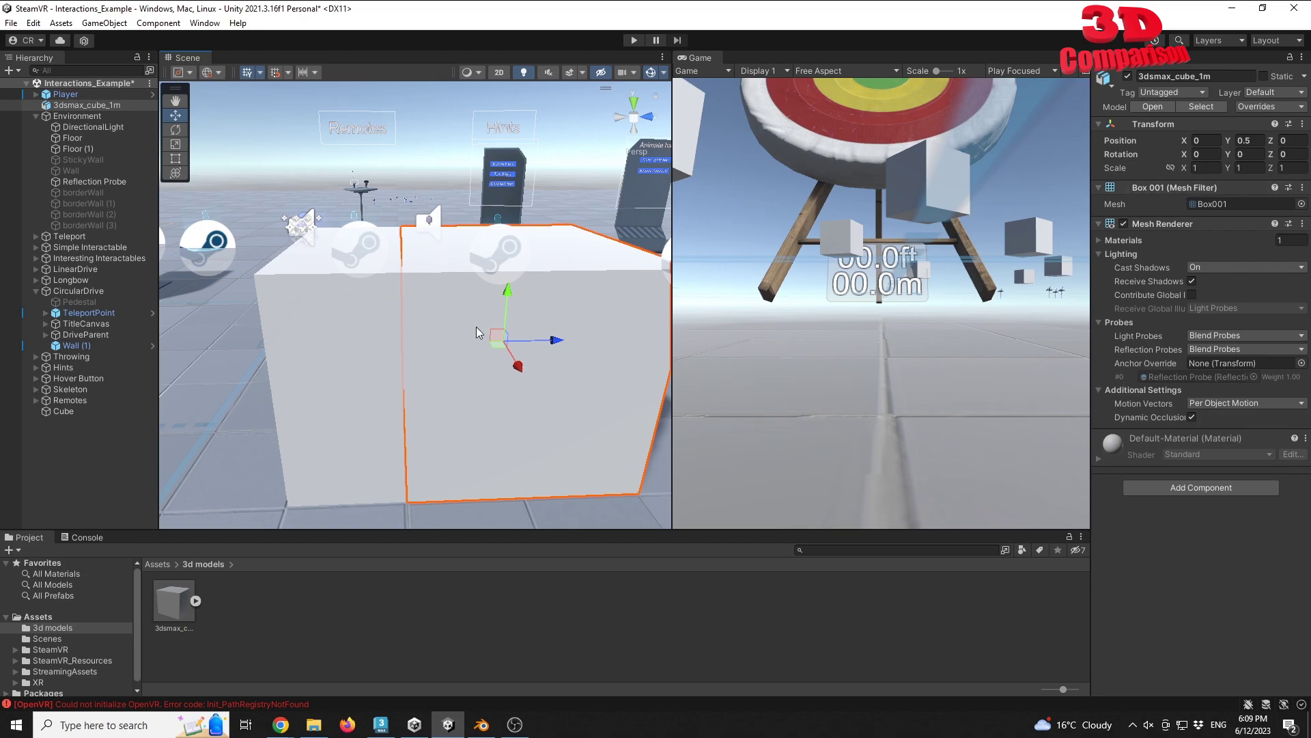
right_click_drag(631, 344, 650, 350)
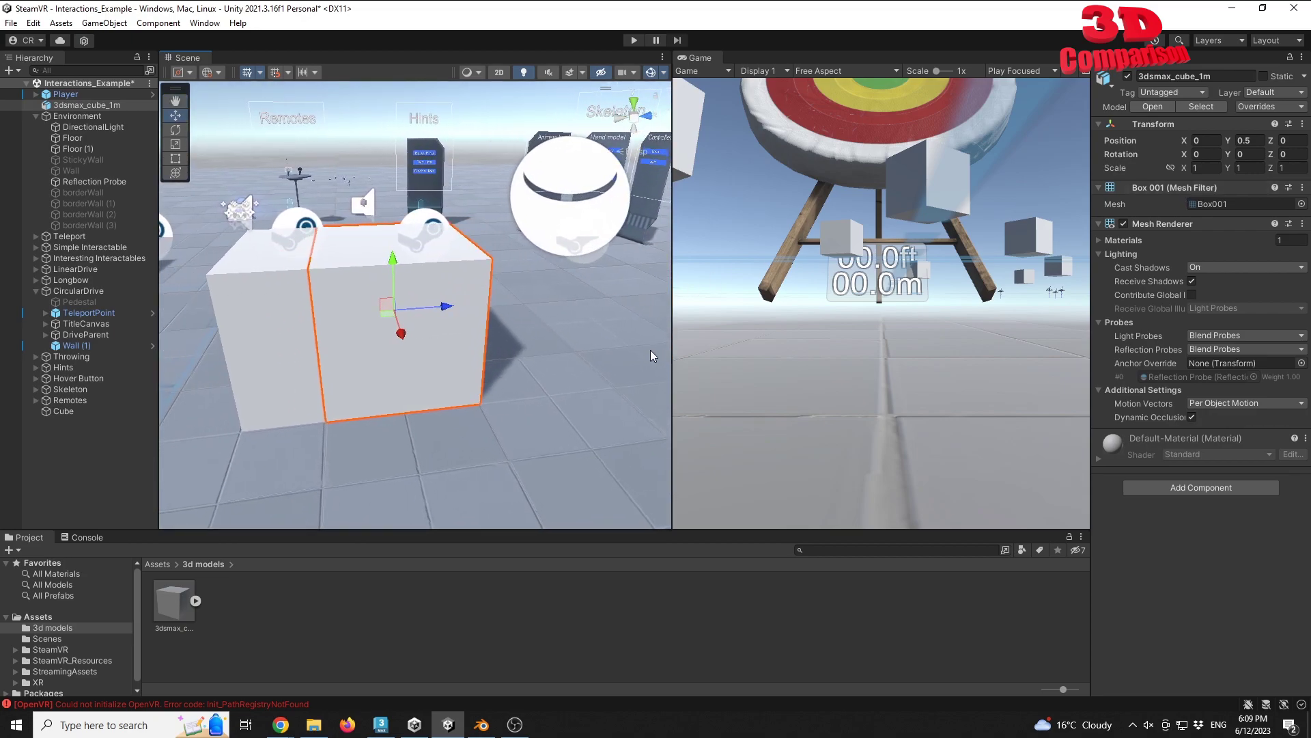
Switch to 3ds Max, select the box and move only its pivot to the centre of the object.
left_click(380, 722)
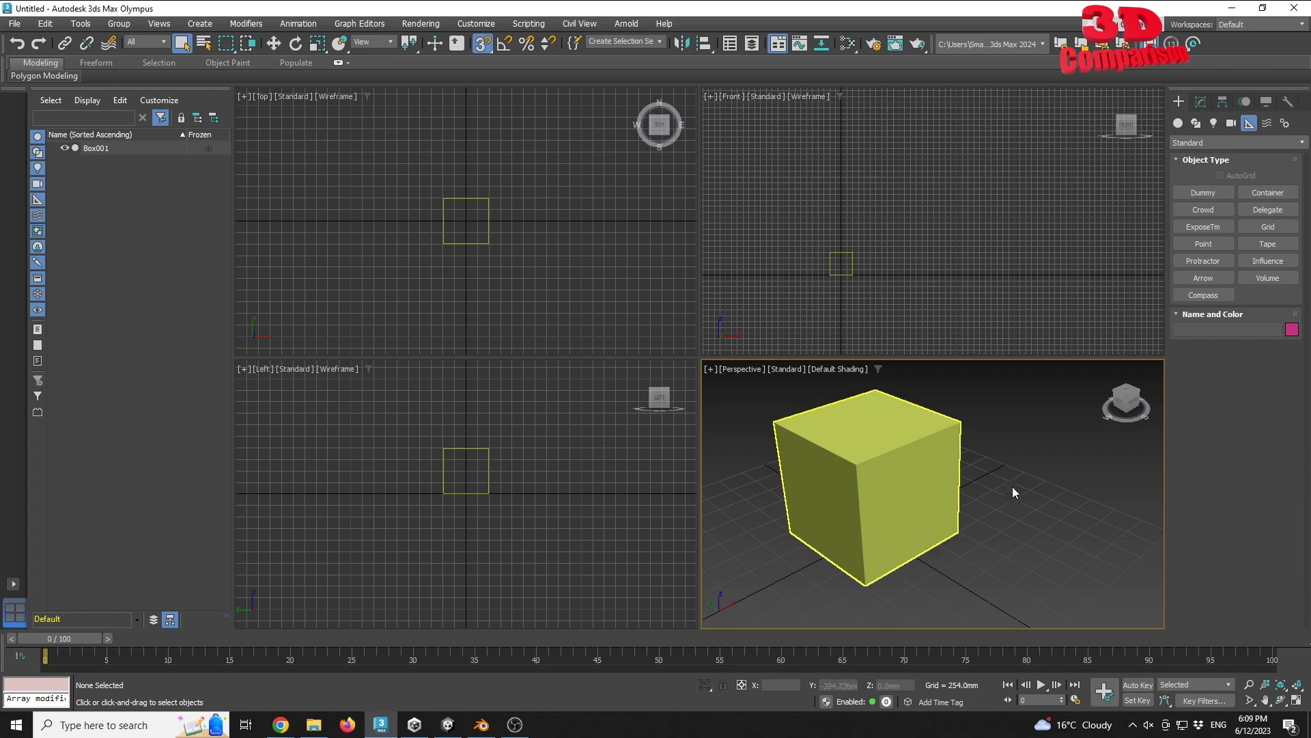
left_click(941, 494)
scroll(866, 291, "up", 5)
scroll(801, 261, "up", 2)
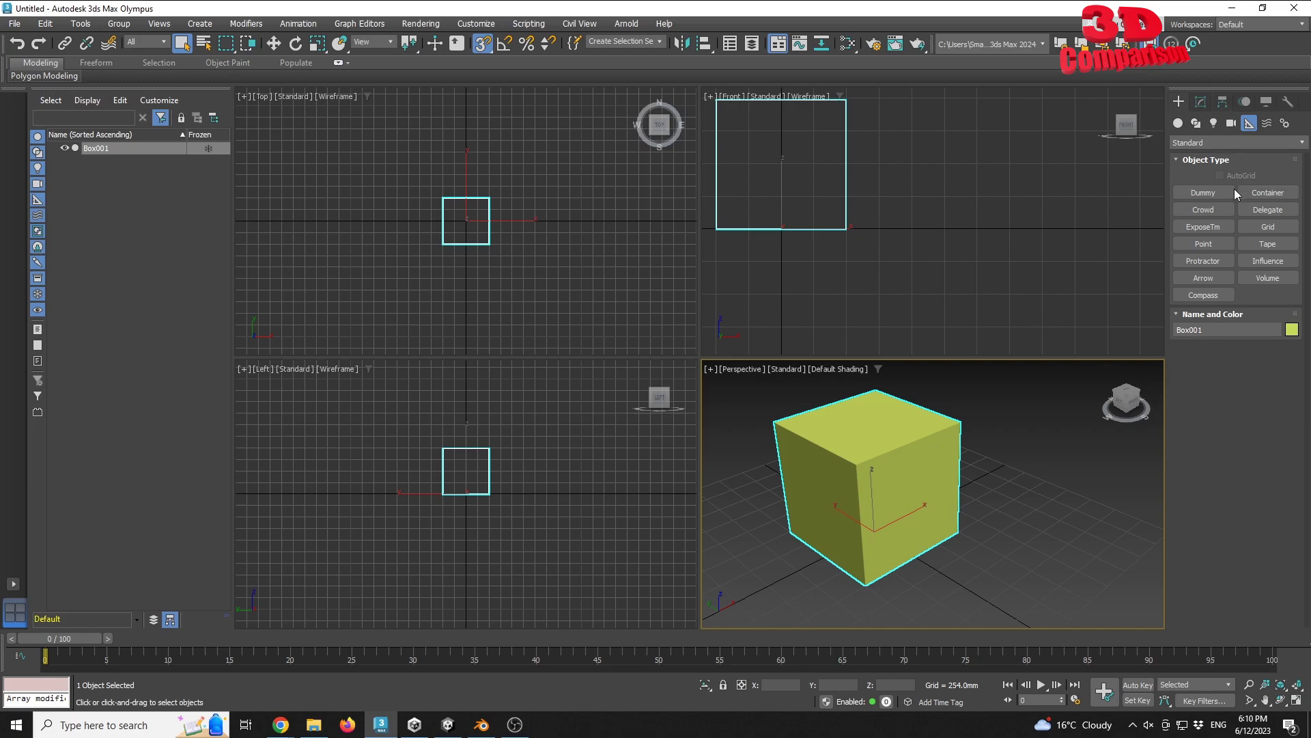
left_click(1222, 102)
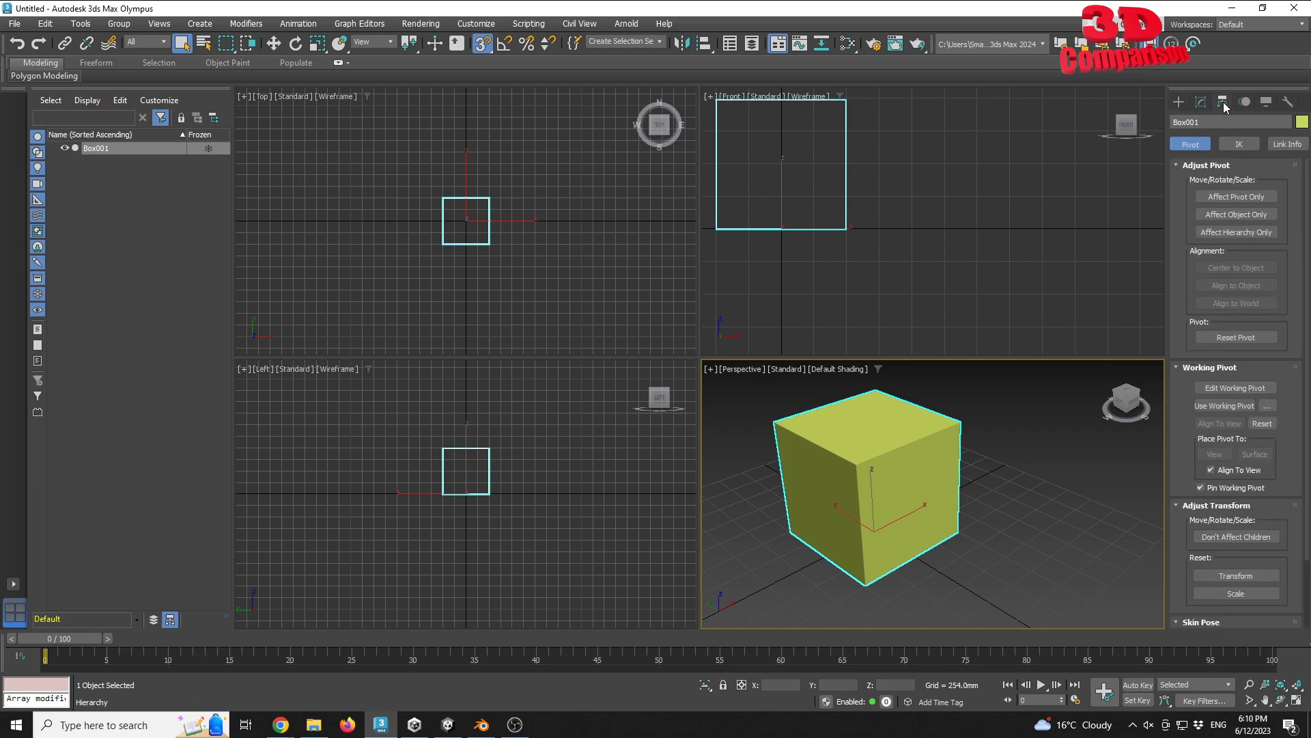
left_click(1225, 199)
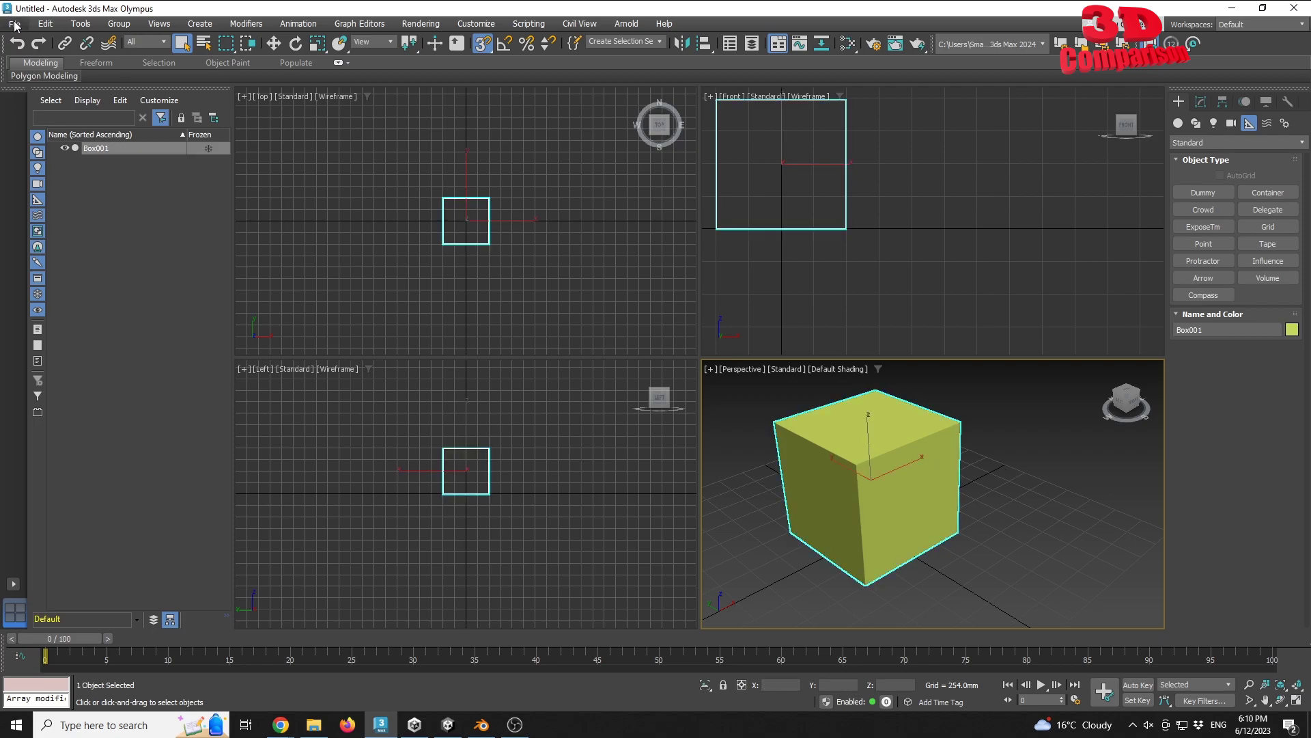
Export the selected box to the Desktop as the FBX file 3dsmax_cube_1m_center with the current export settings.
left_click(14, 25)
mouse_move(64, 239)
left_click(218, 254)
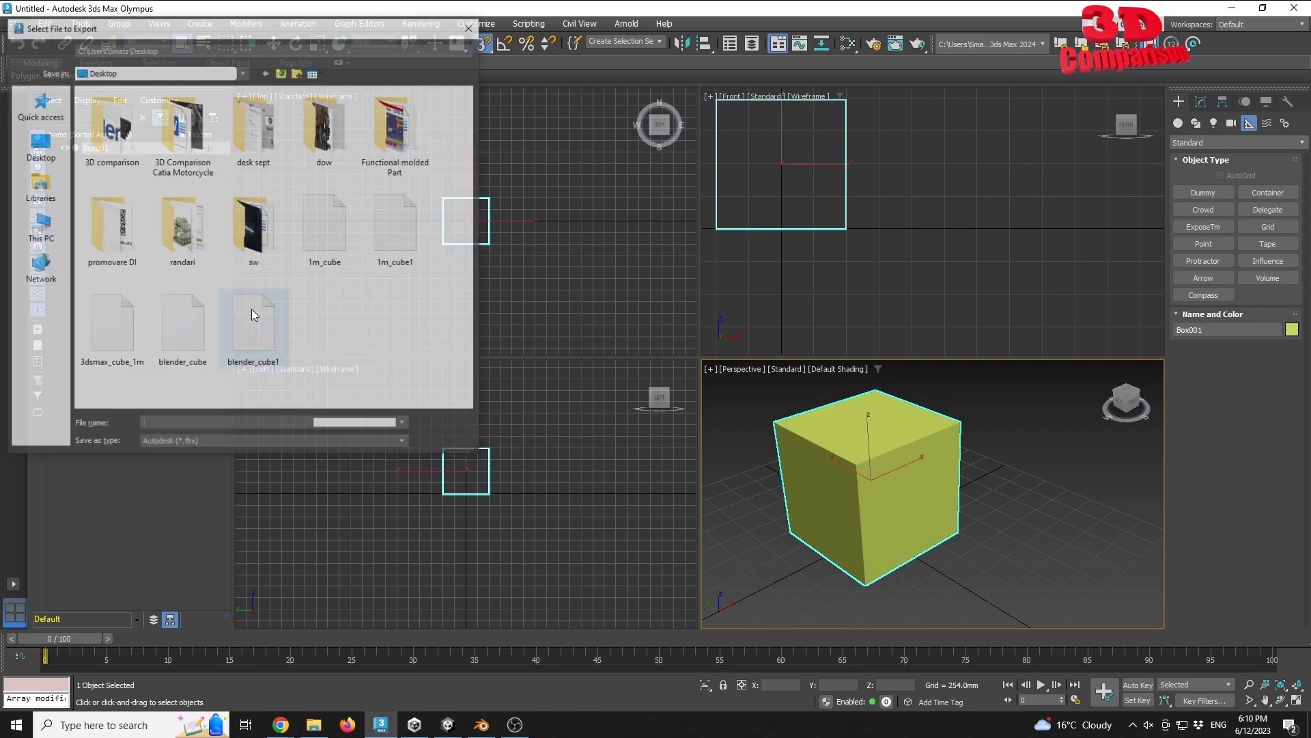
left_click(111, 329)
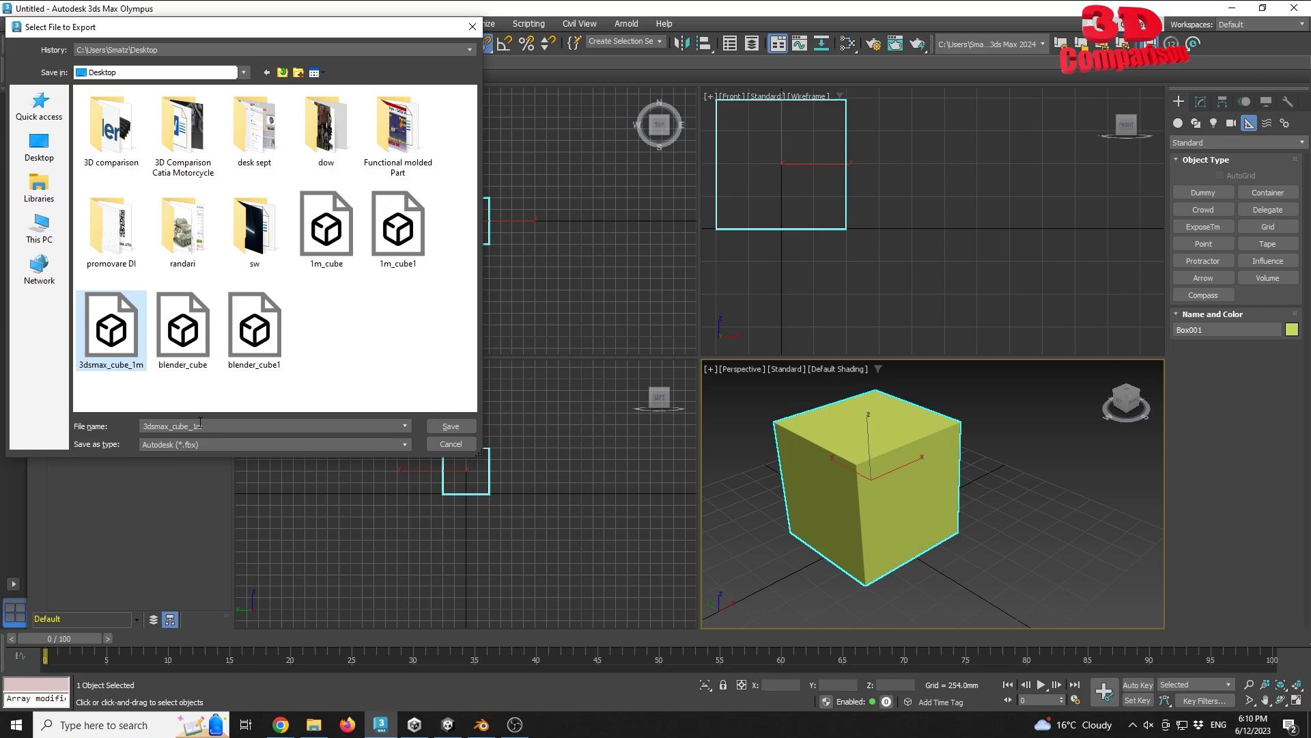
type("_center")
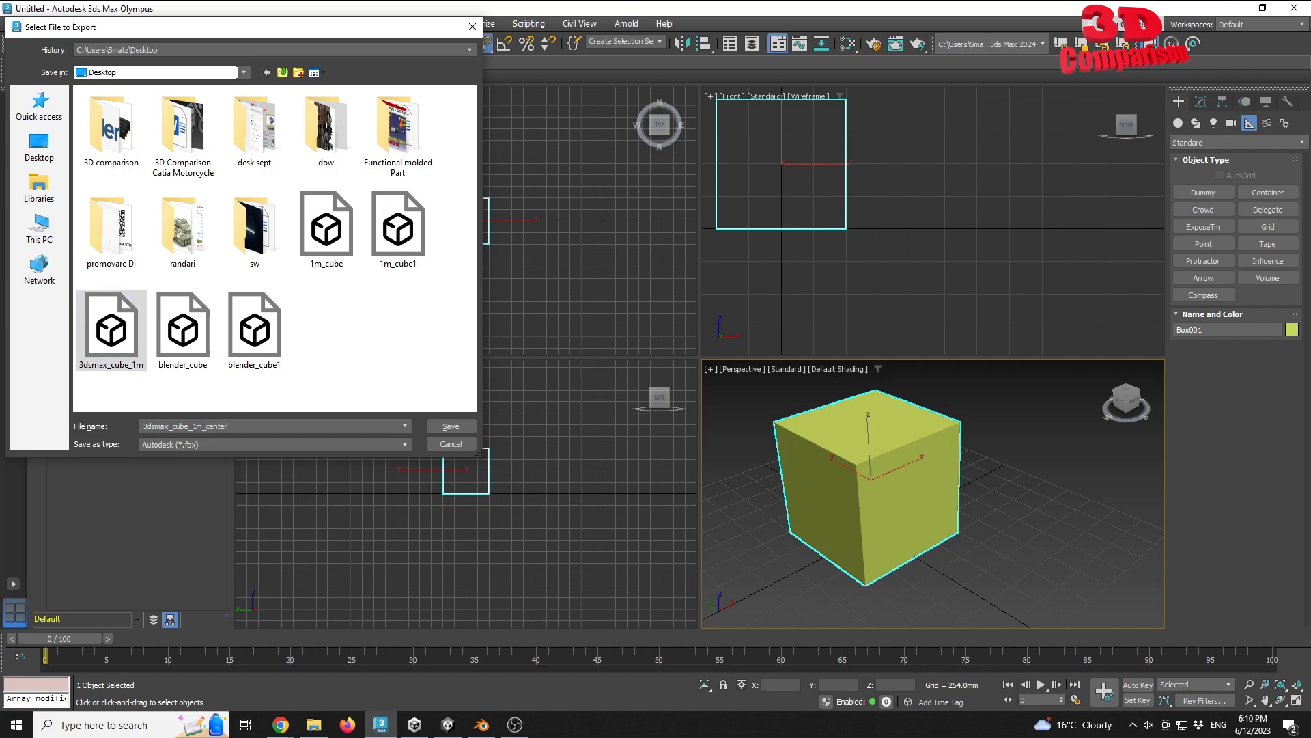
key("Return")
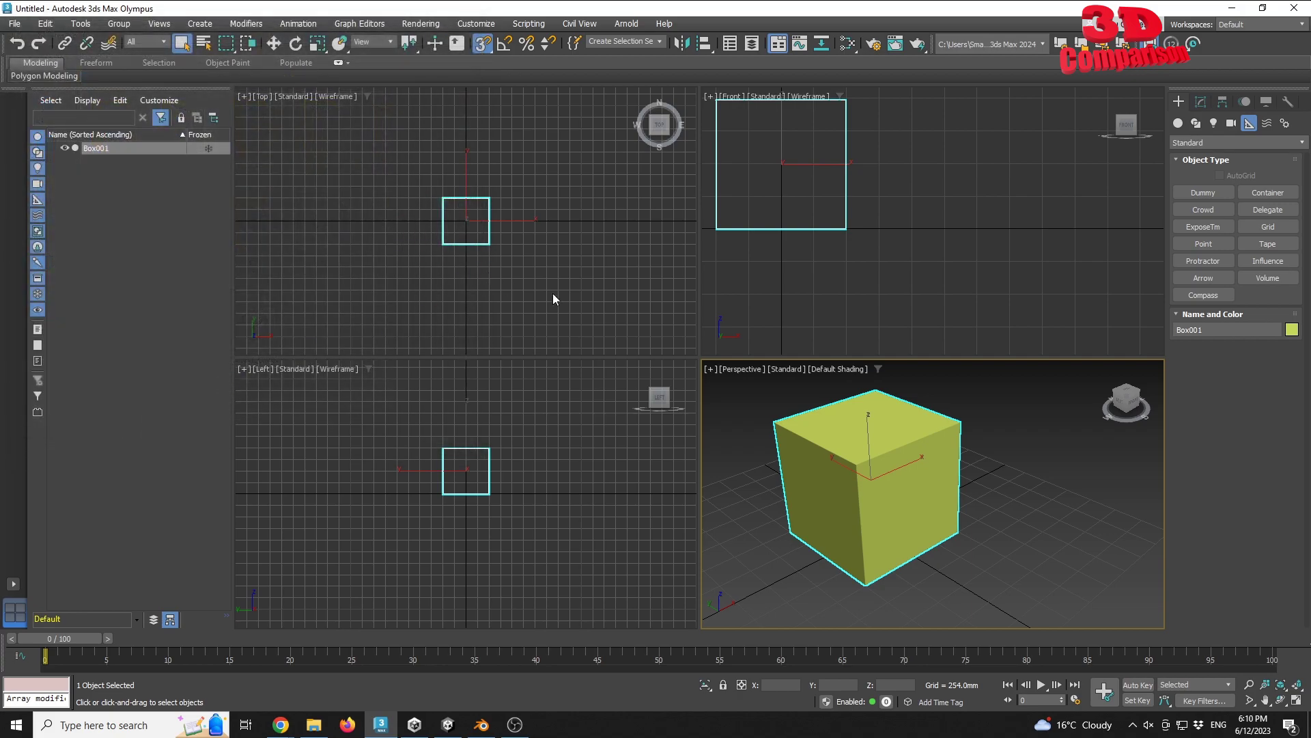
left_click(808, 548)
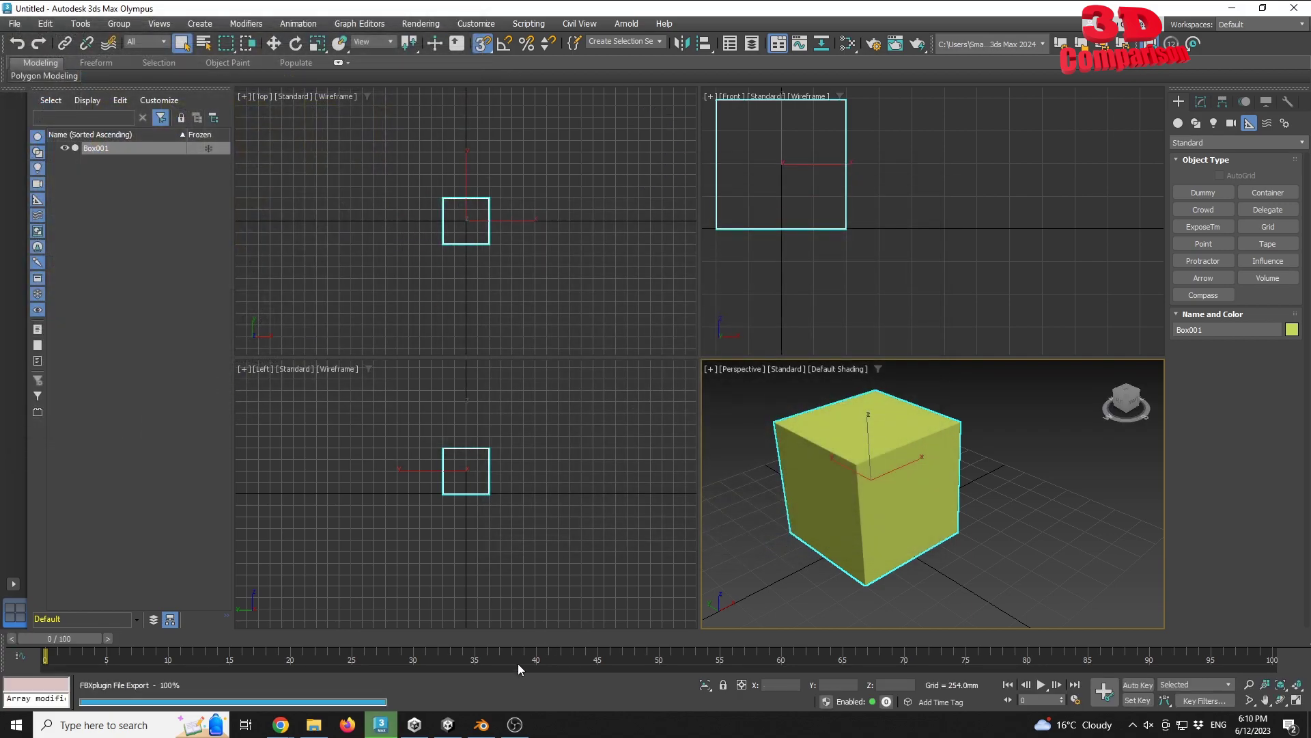
Switch to Unity and import 3dsmax_cube_1m_center into the 3d models folder.
left_click(414, 724)
left_click(448, 724)
right_click(332, 590)
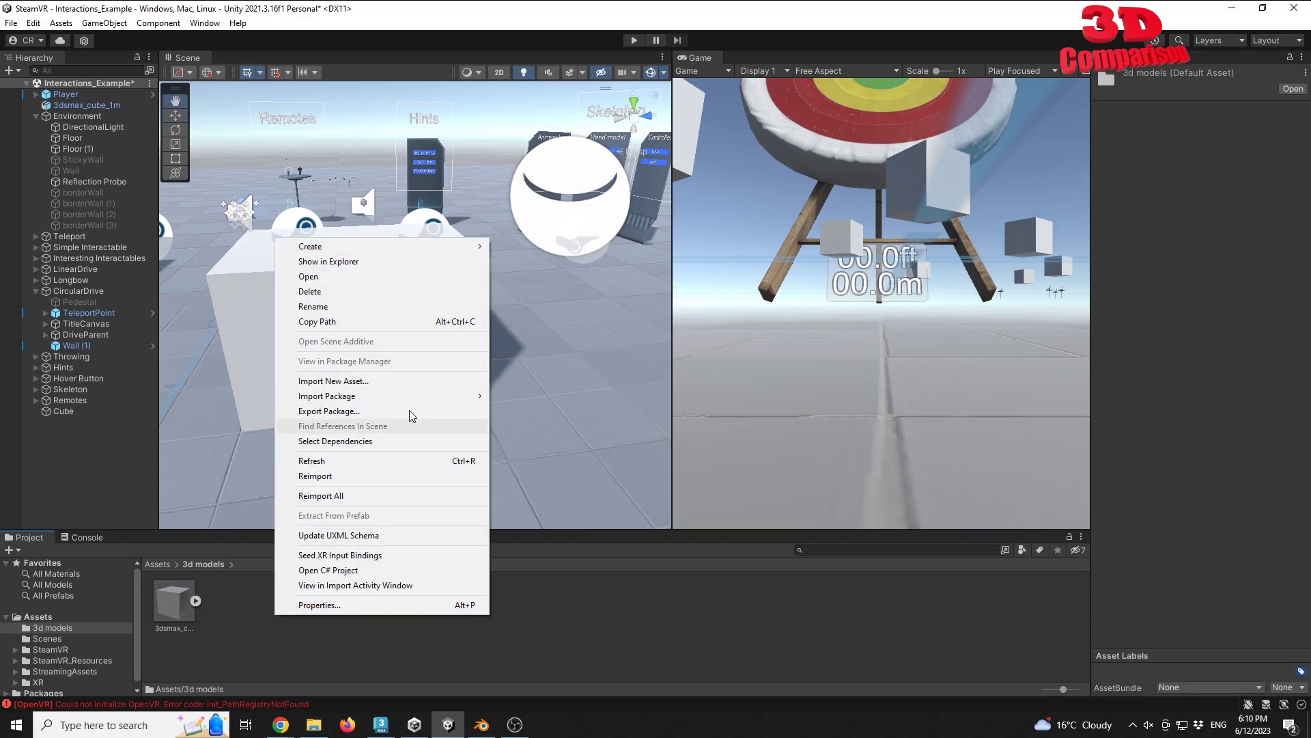
left_click(413, 381)
left_click(523, 225)
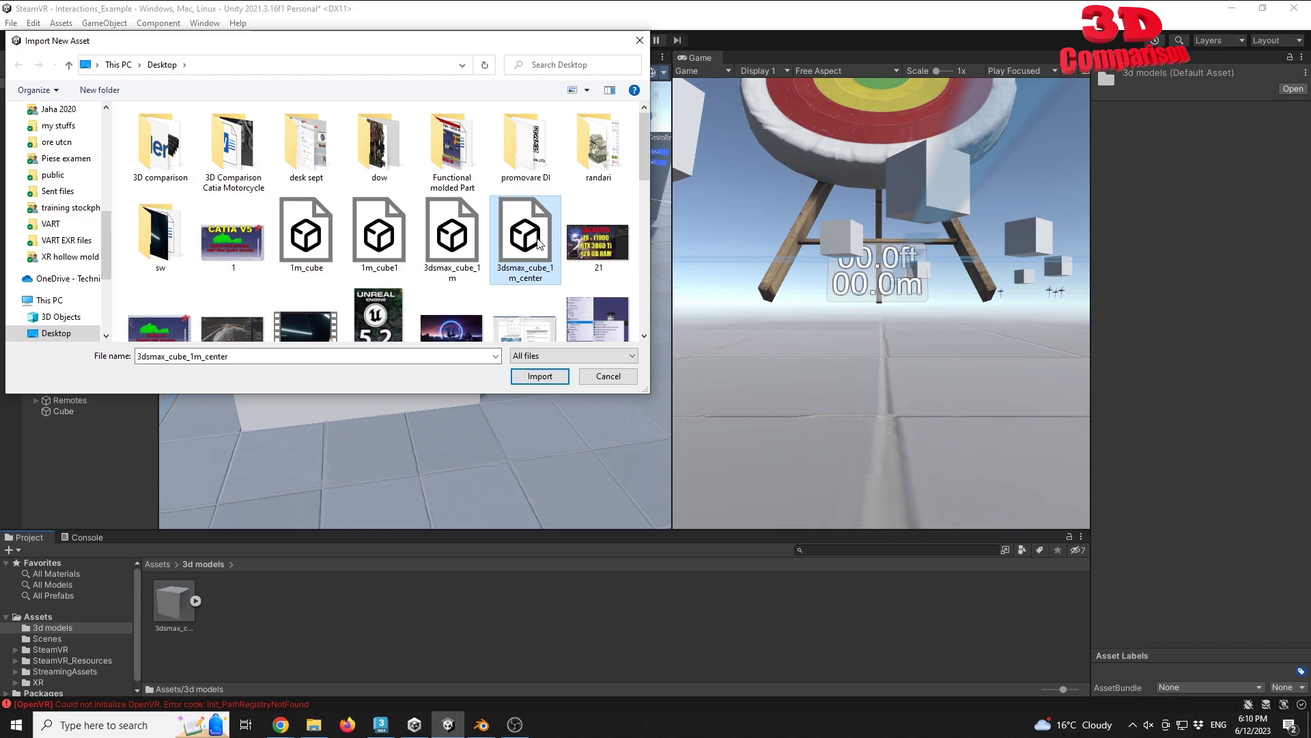
double_click(527, 284)
Place 3dsmax_cube_1m_center in the scene and set its position to X 0, Y 0.5, Z 0.
left_click_drag(239, 603, 360, 448)
type("00705")
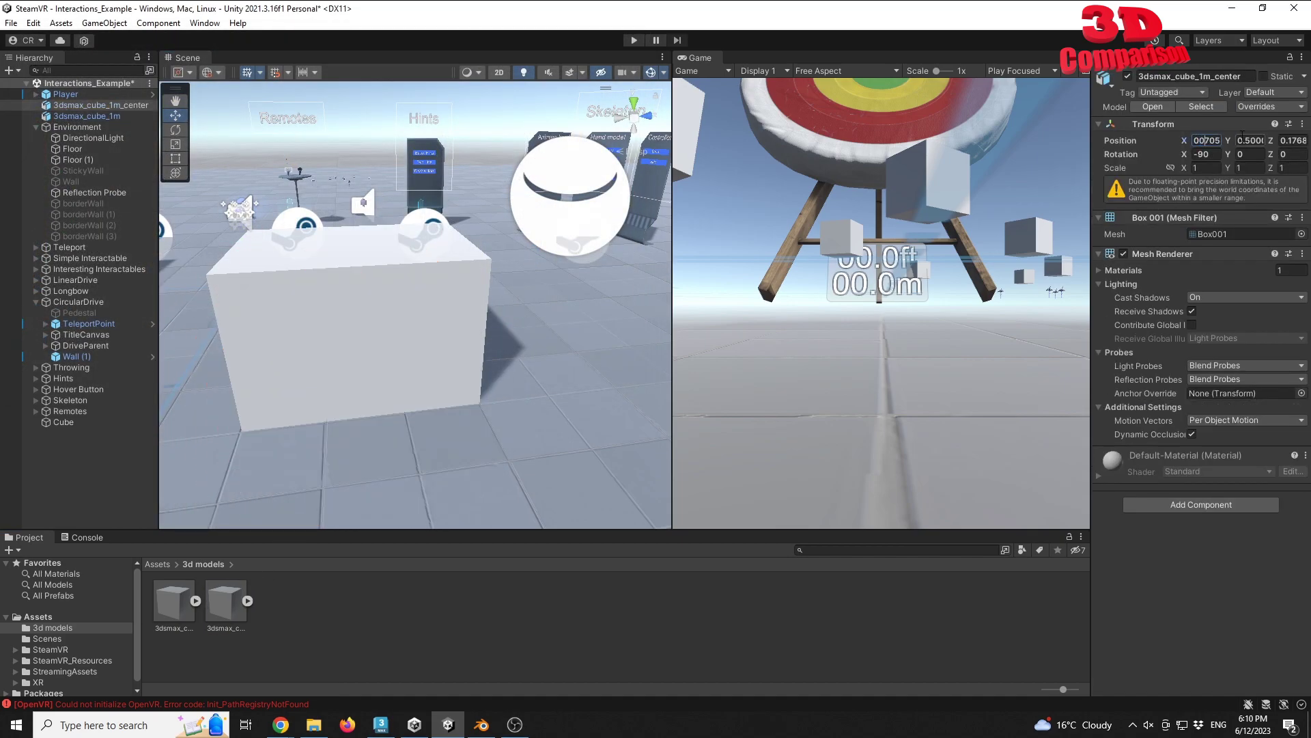
key("Tab")
type("0")
key("Tab")
type("0.0")
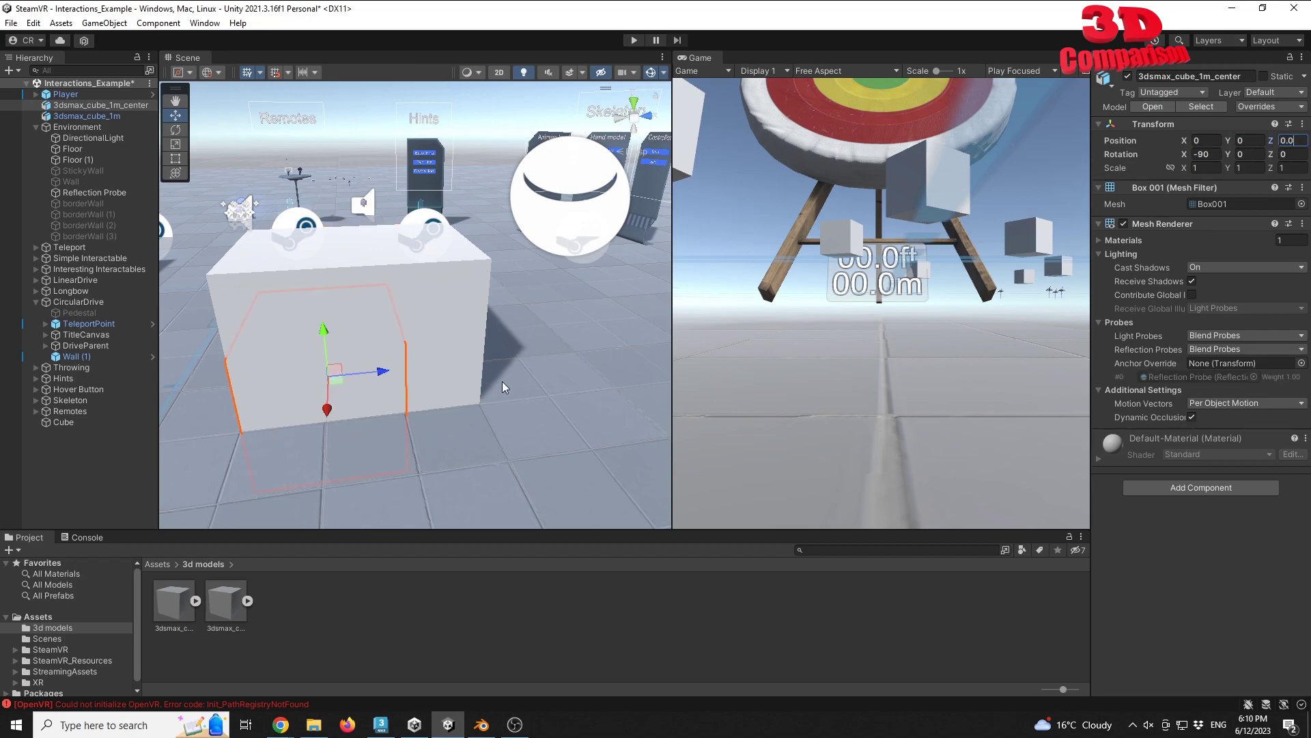
left_click(1259, 141)
type("0.5")
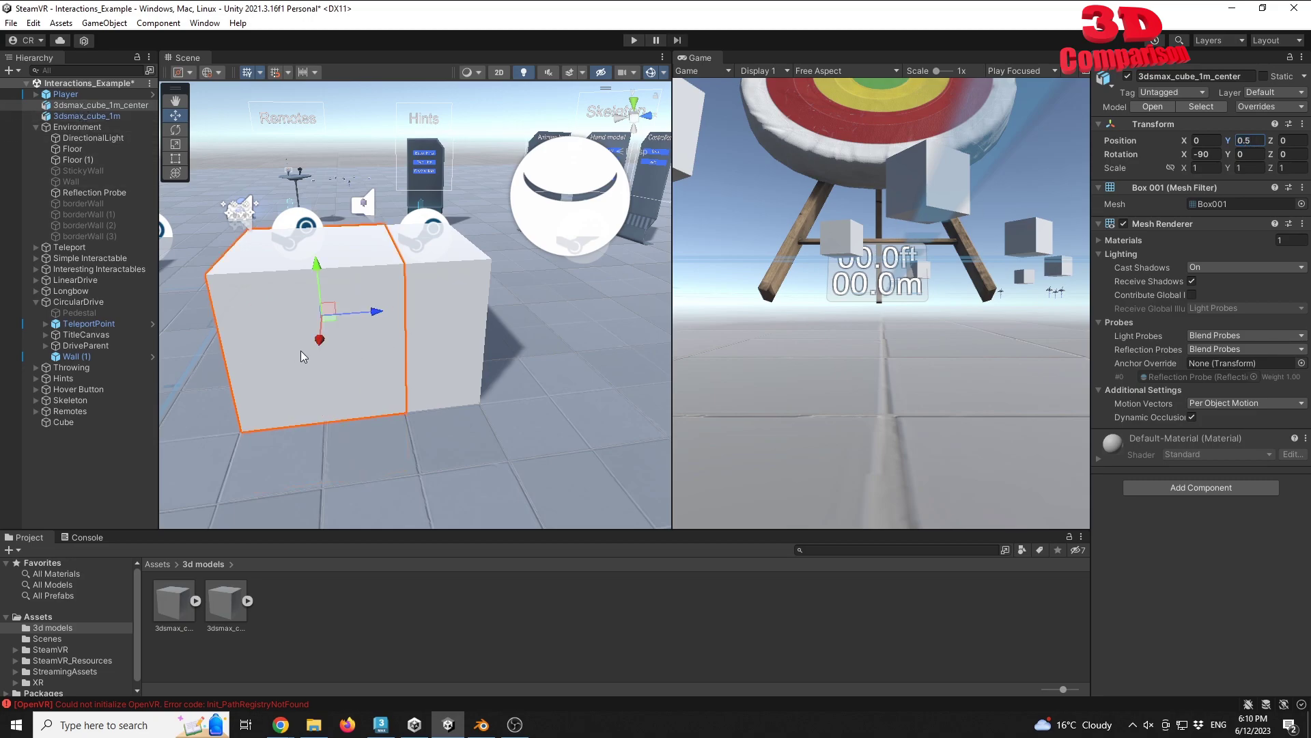
Select the Unity cube, 3dsmax_cube_1m_center and 3dsmax_cube_1m in turn to compare their pivot locations and sizes.
left_click(79, 420)
left_click(91, 106)
double_click(91, 106)
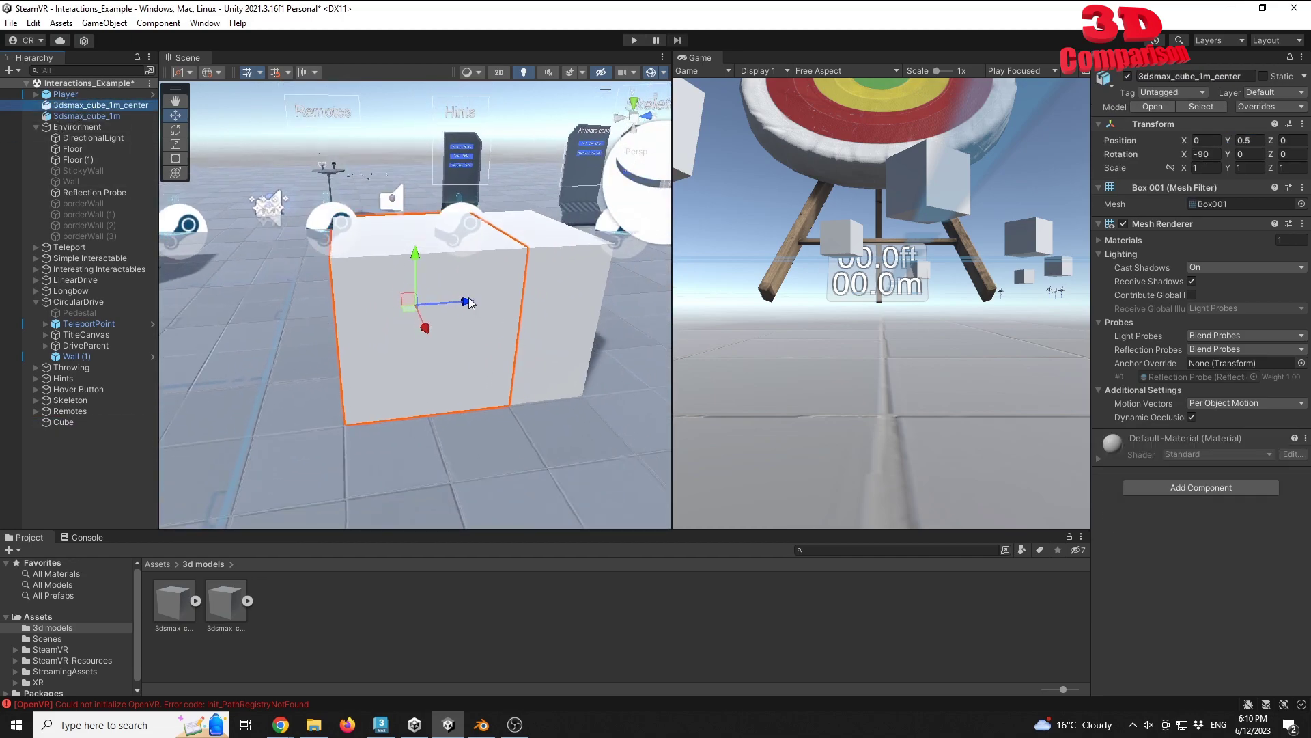
left_click(592, 306)
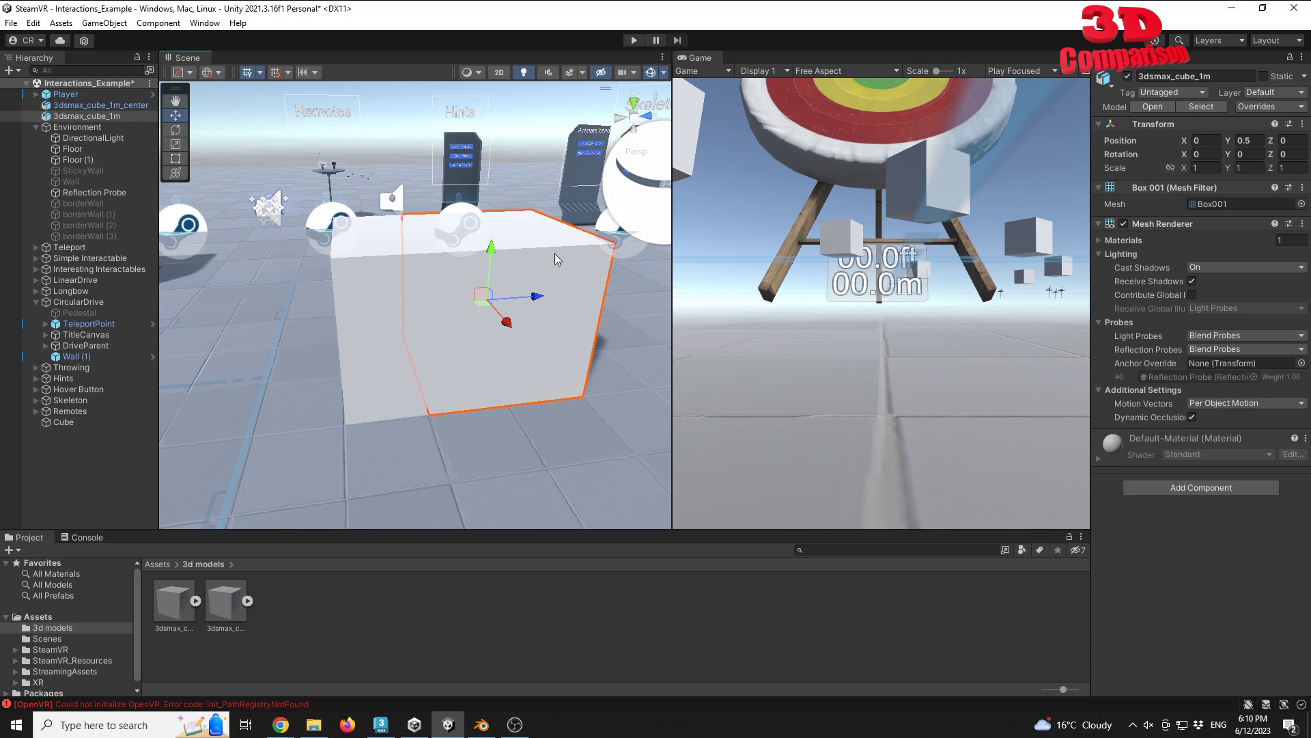
middle_click_drag(593, 321, 479, 334)
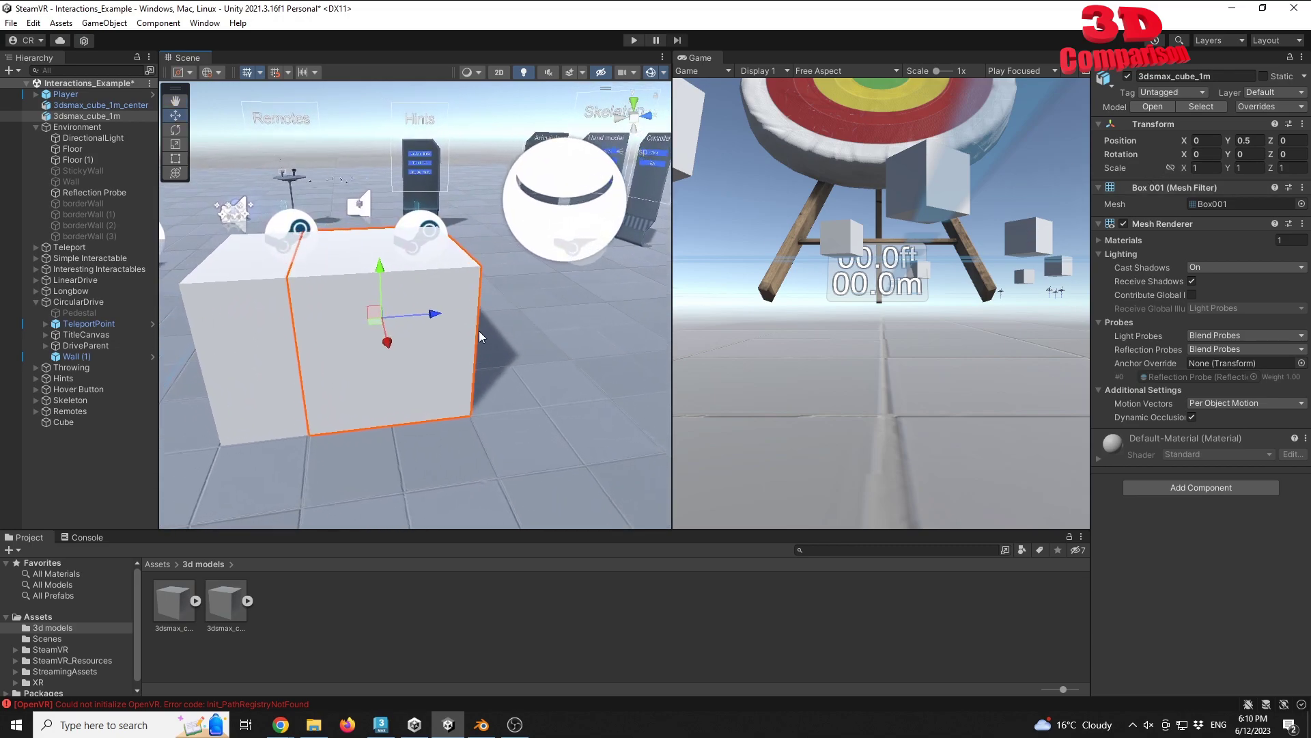
middle_click_drag(416, 365, 470, 369)
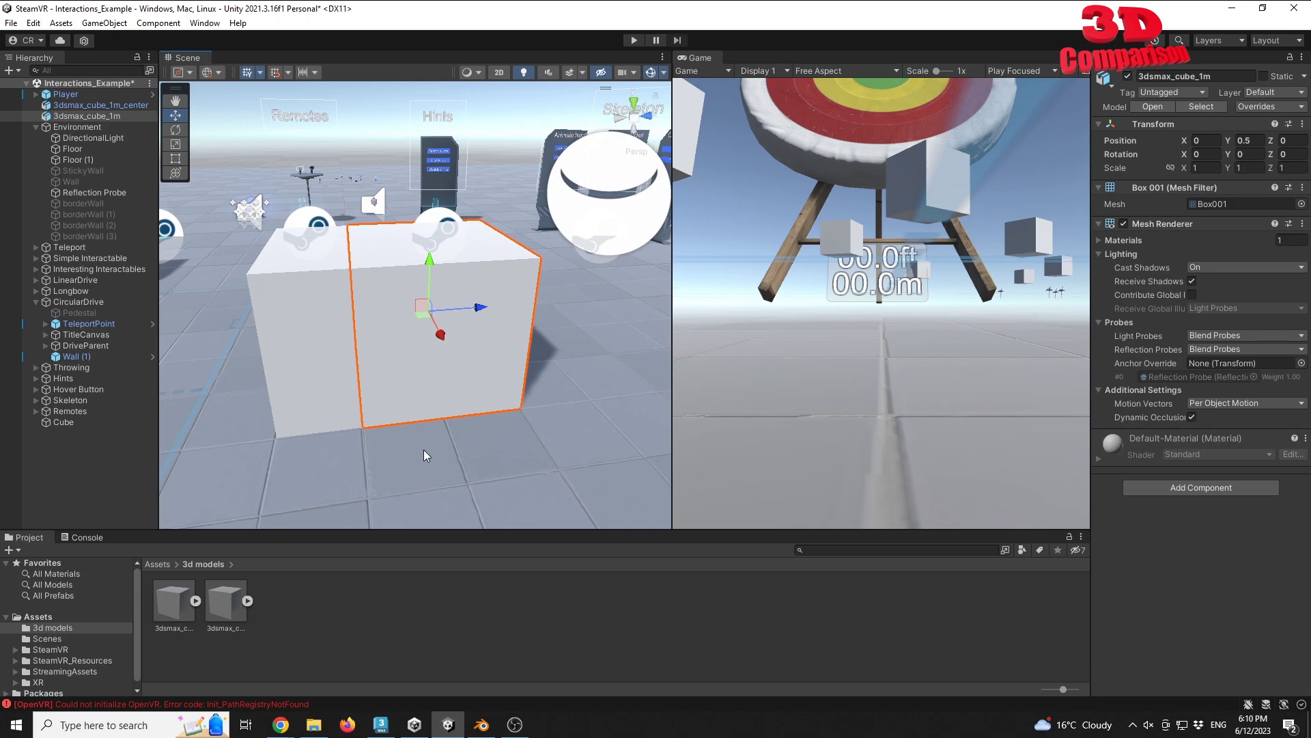
Switch to the Unity Manual page in Chrome and highlight the note about display units differing from internal unit settings.
left_click(380, 724)
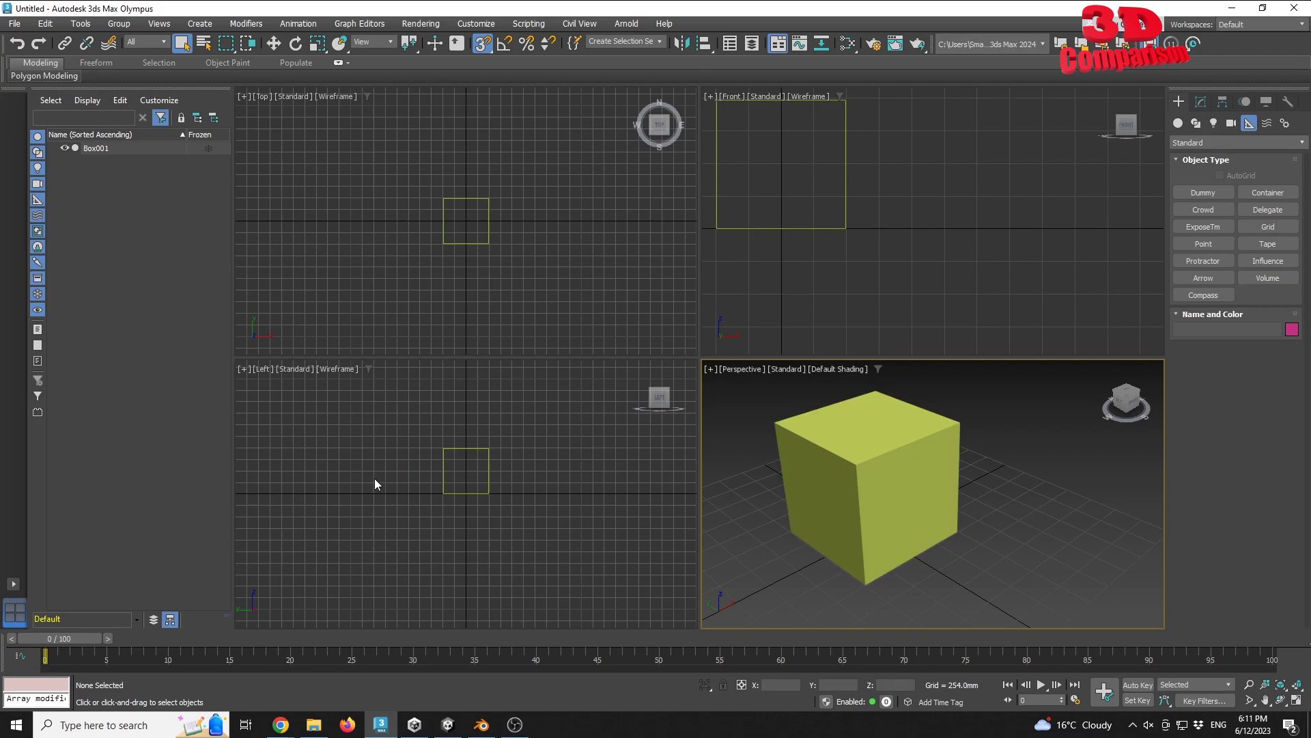
mouse_move(281, 724)
left_click(352, 656)
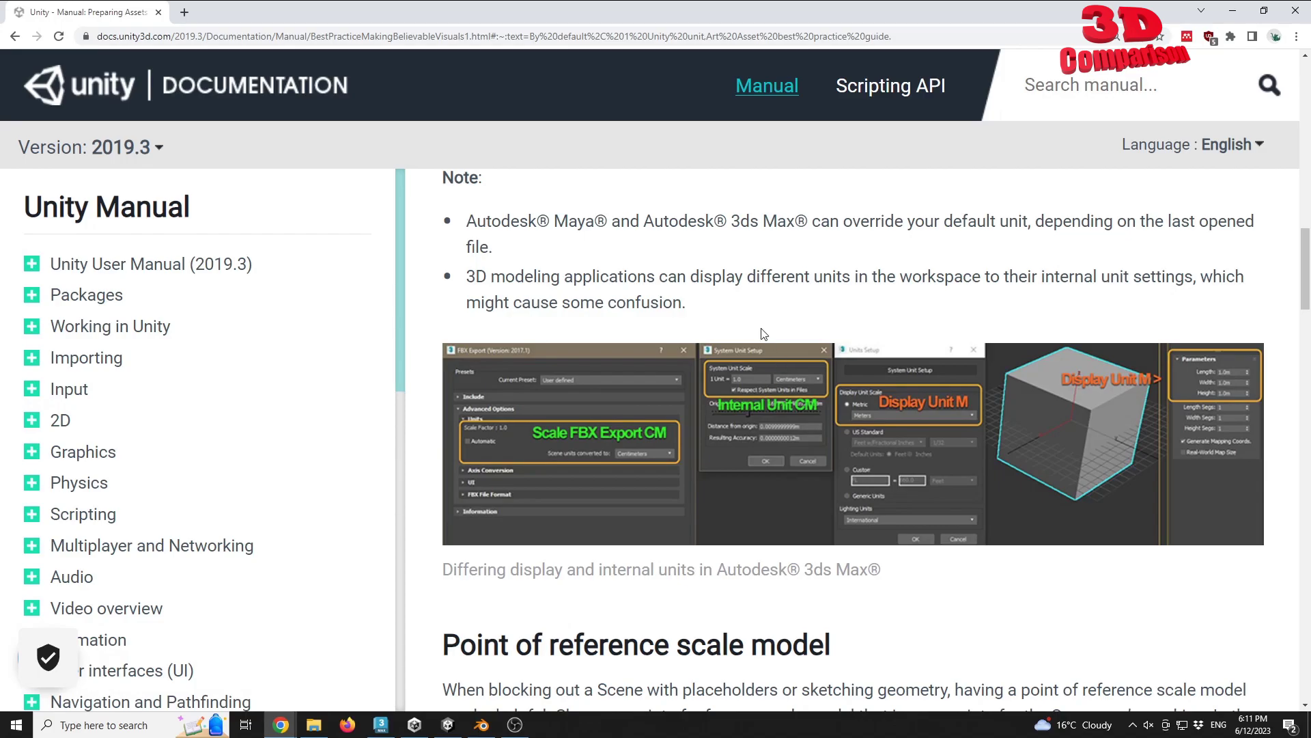
left_click_drag(476, 278, 530, 318)
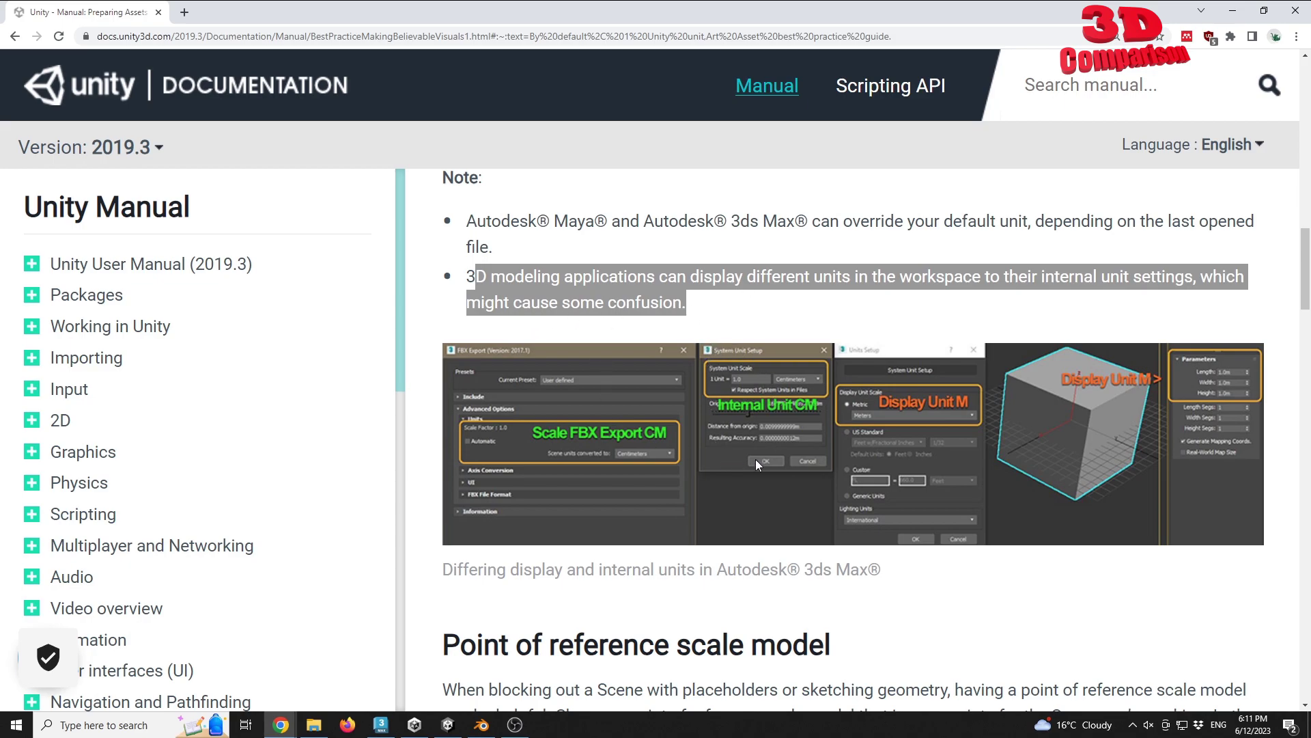
Switch to 3ds Max, select the box and review the display unit scale and system unit scale, leaving both dialogs without changes.
left_click(381, 724)
left_click(881, 471)
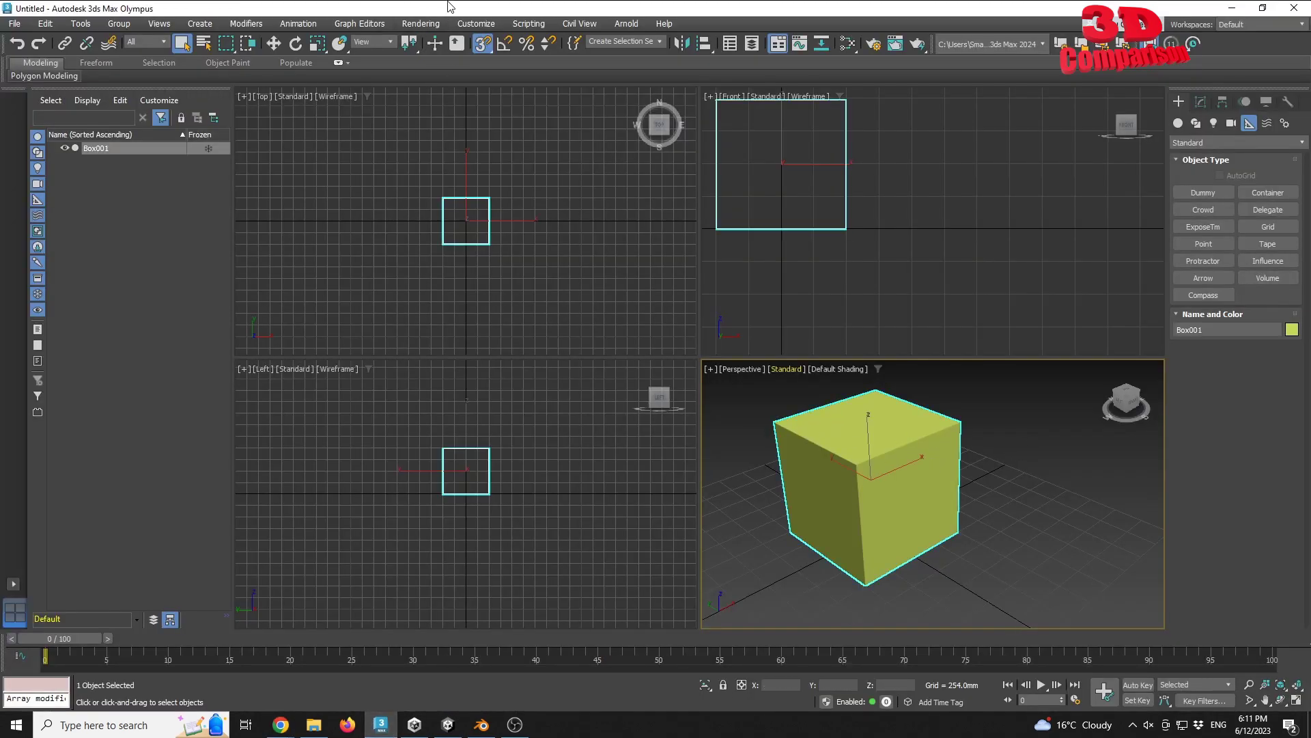
left_click(476, 23)
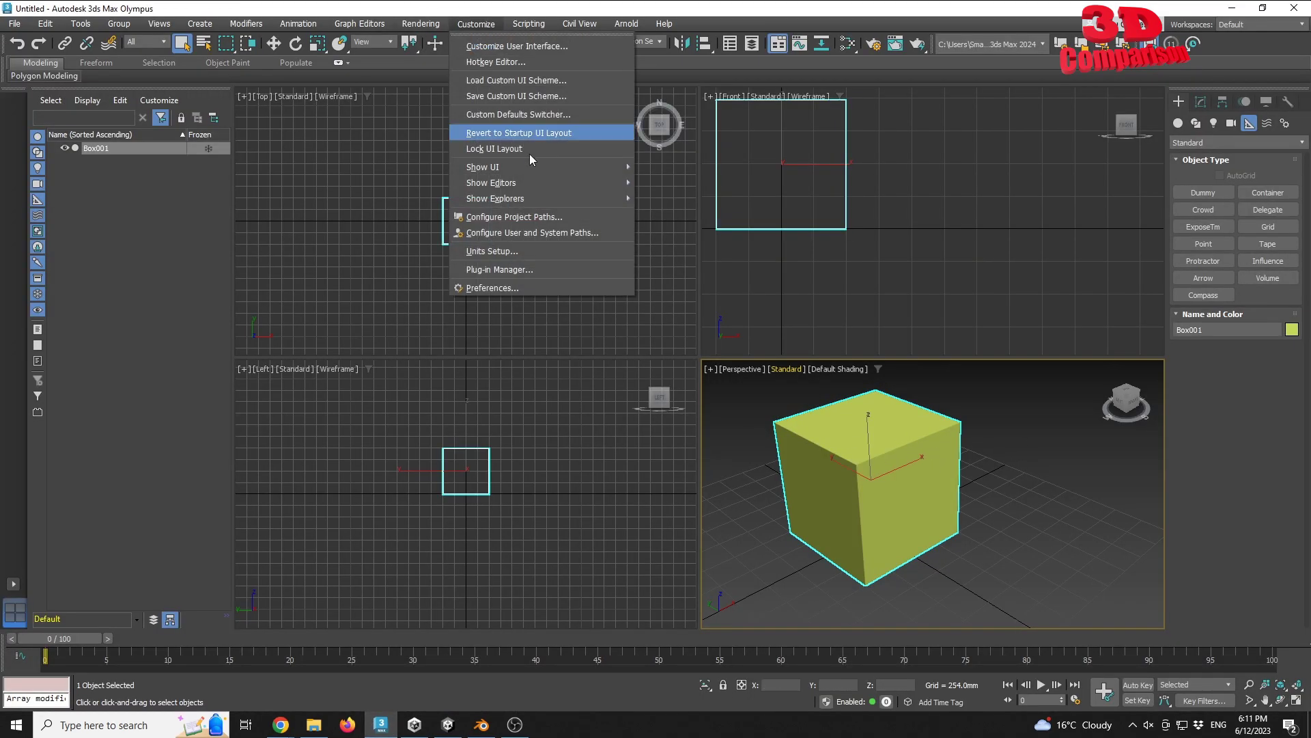
left_click(519, 251)
left_click_drag(670, 228, 641, 327)
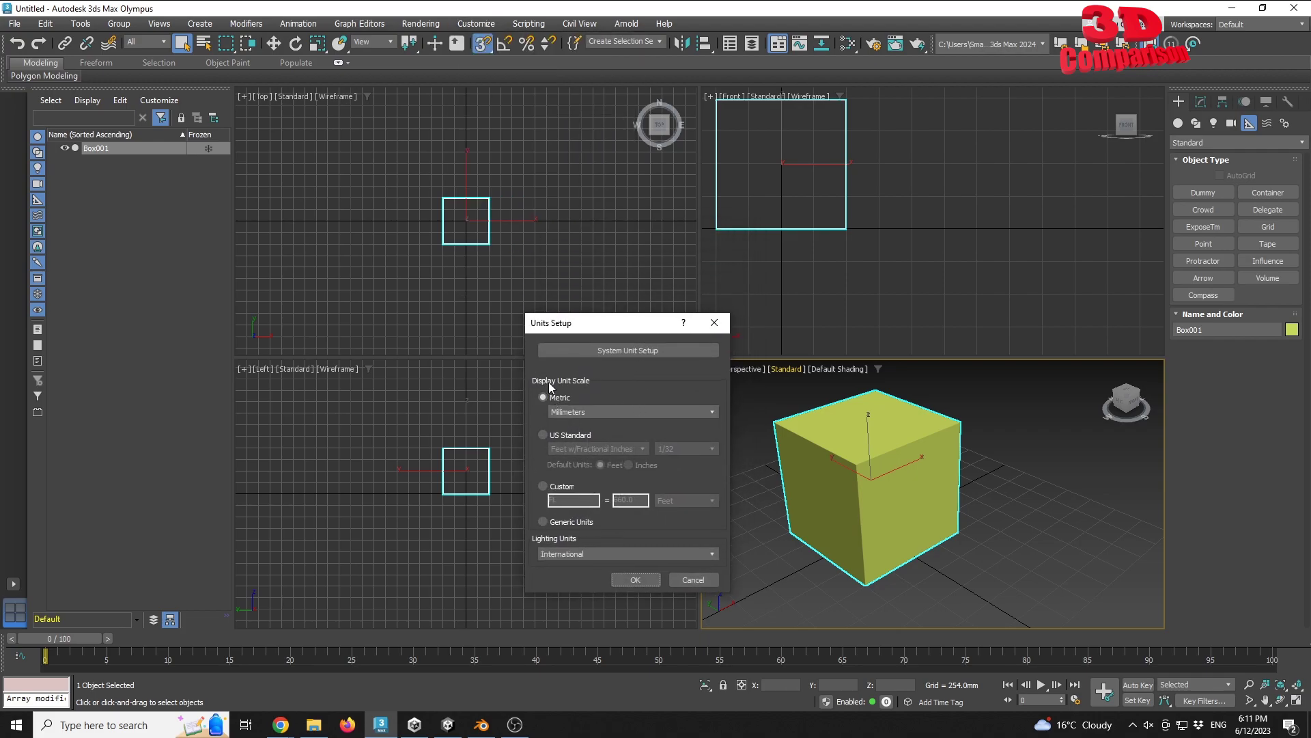
left_click(629, 351)
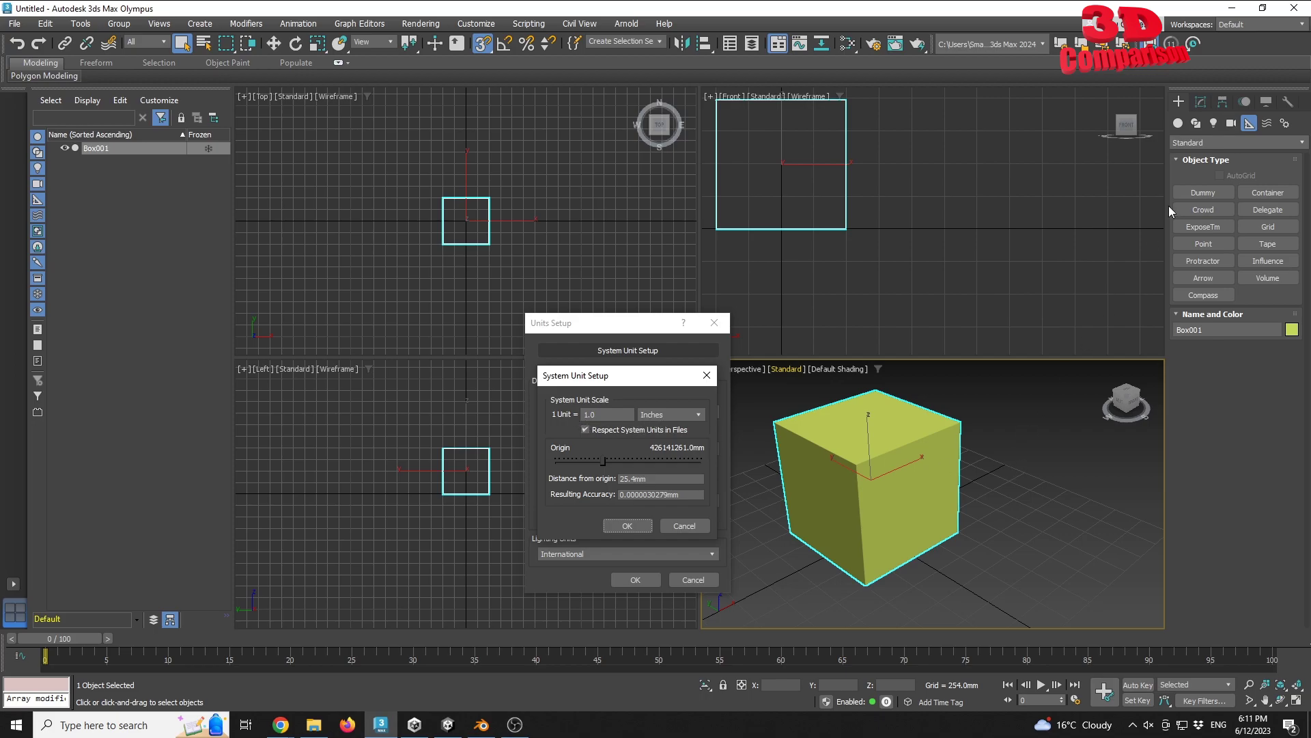
left_click(685, 525)
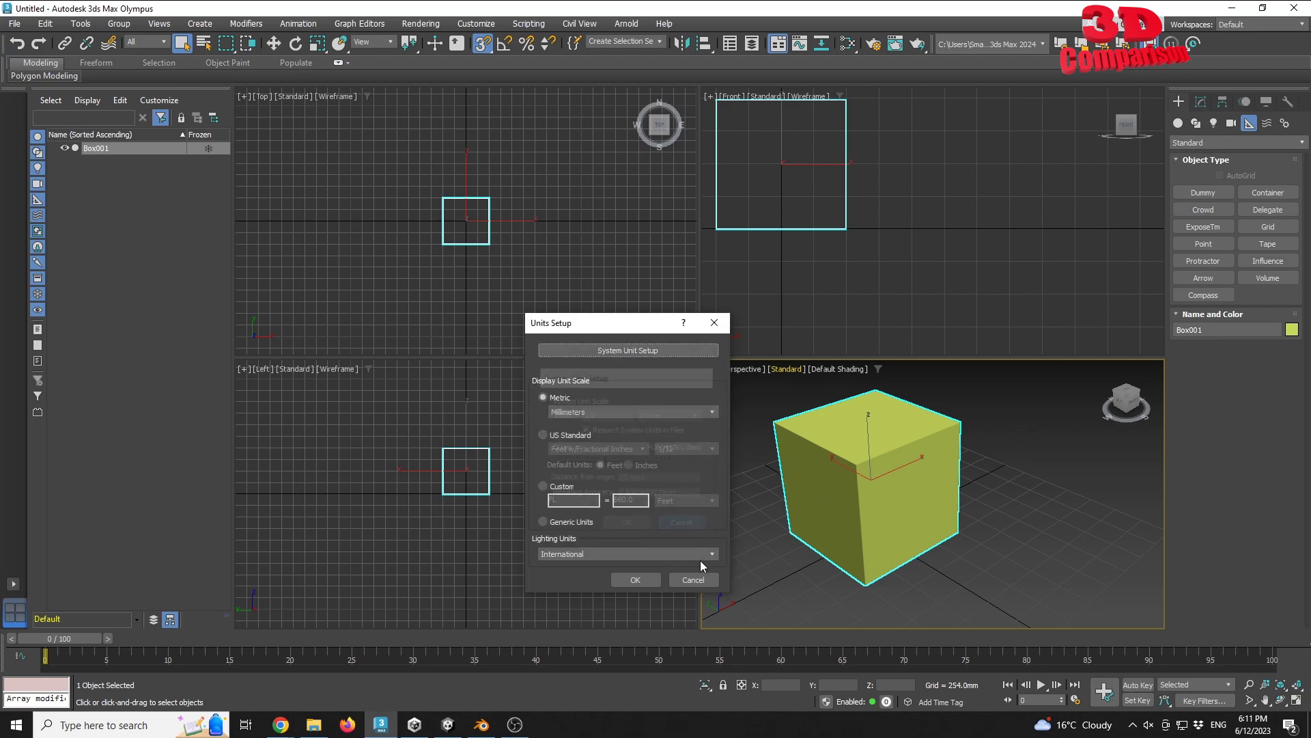
left_click(693, 579)
Examine the box's dimension parameters and compare them with the display and system unit settings.
left_click(1200, 102)
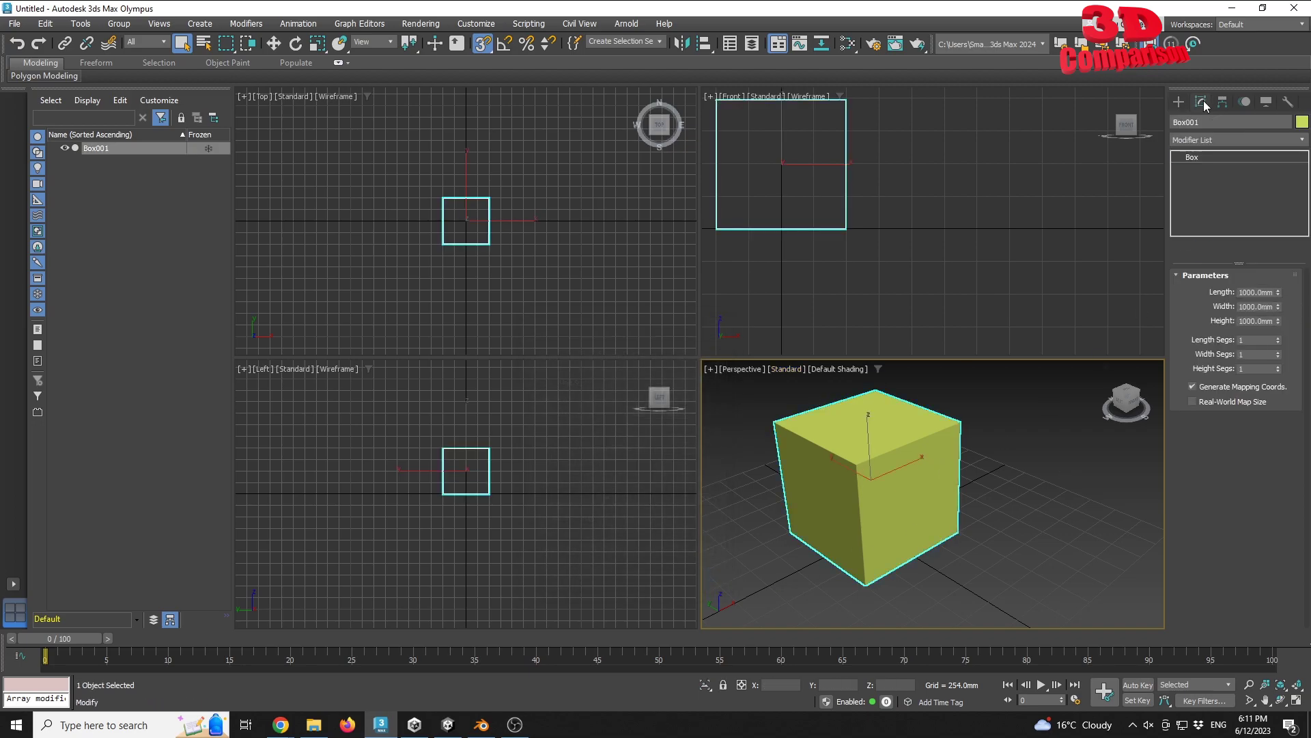
left_click(1263, 293)
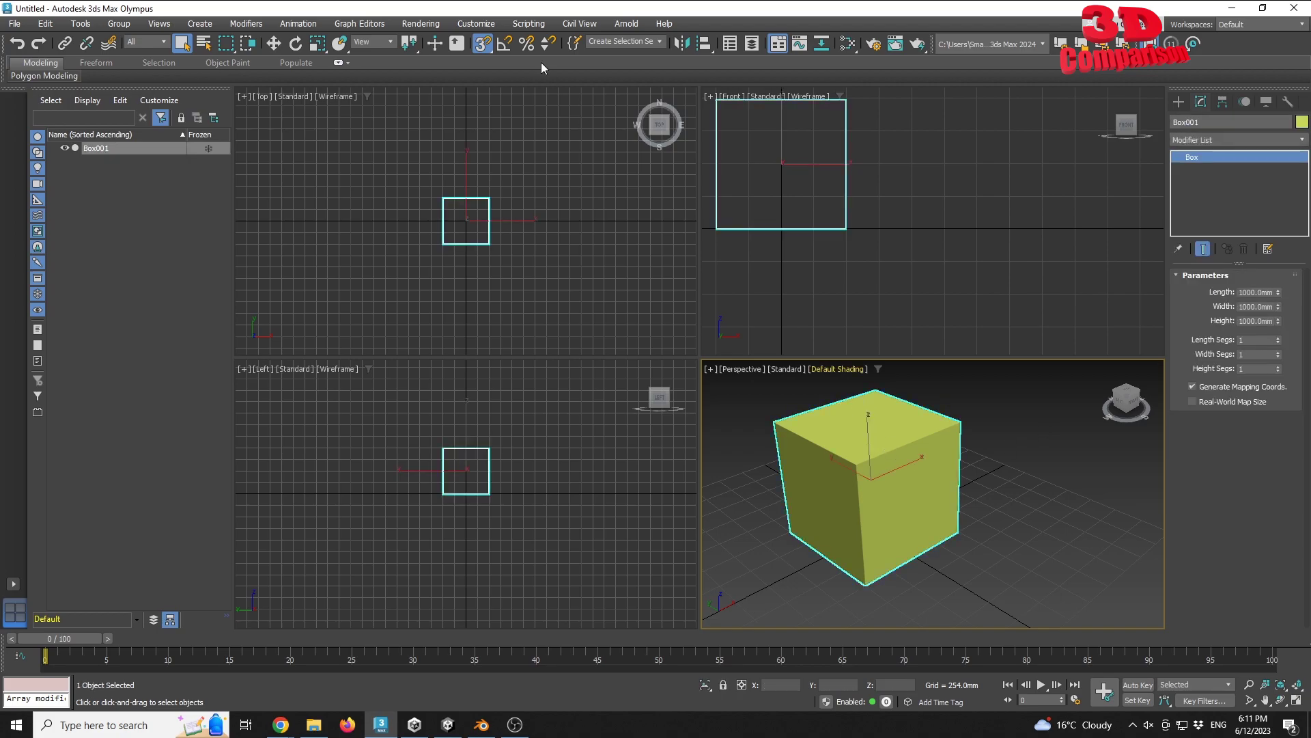
left_click(491, 31)
left_click(529, 249)
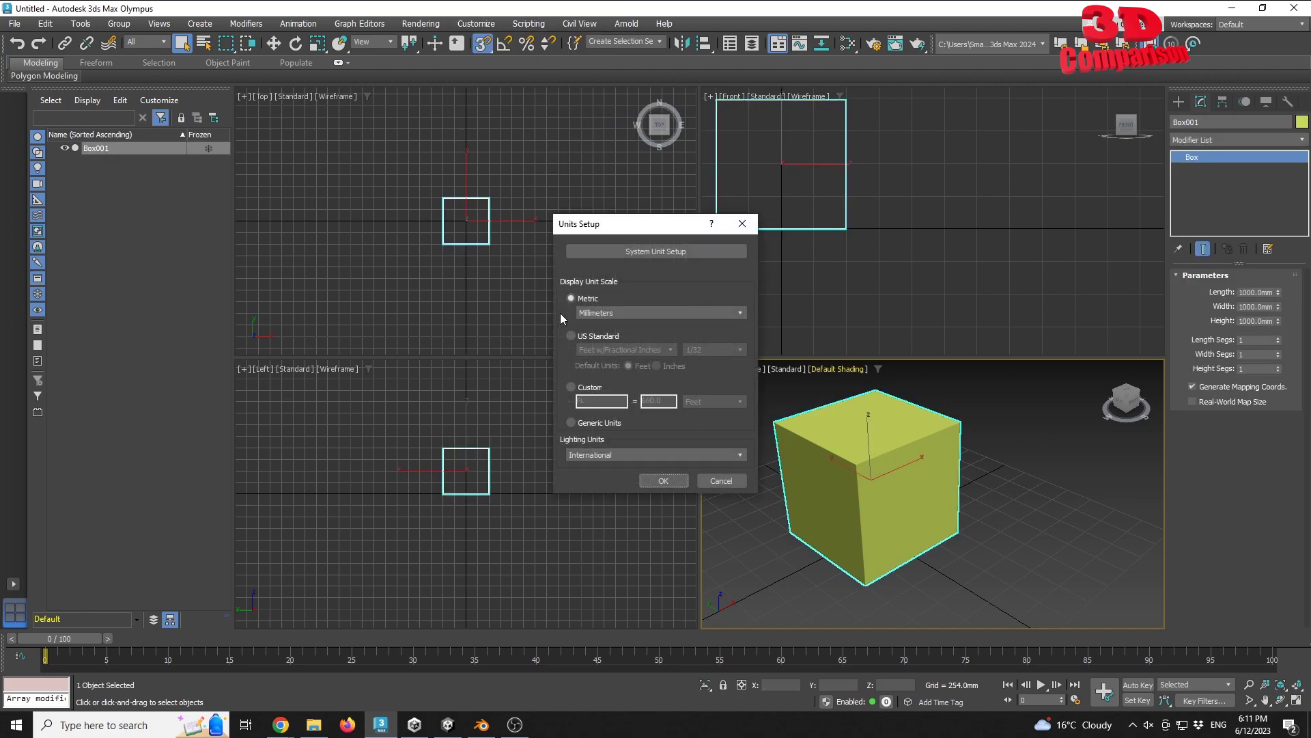
left_click(643, 251)
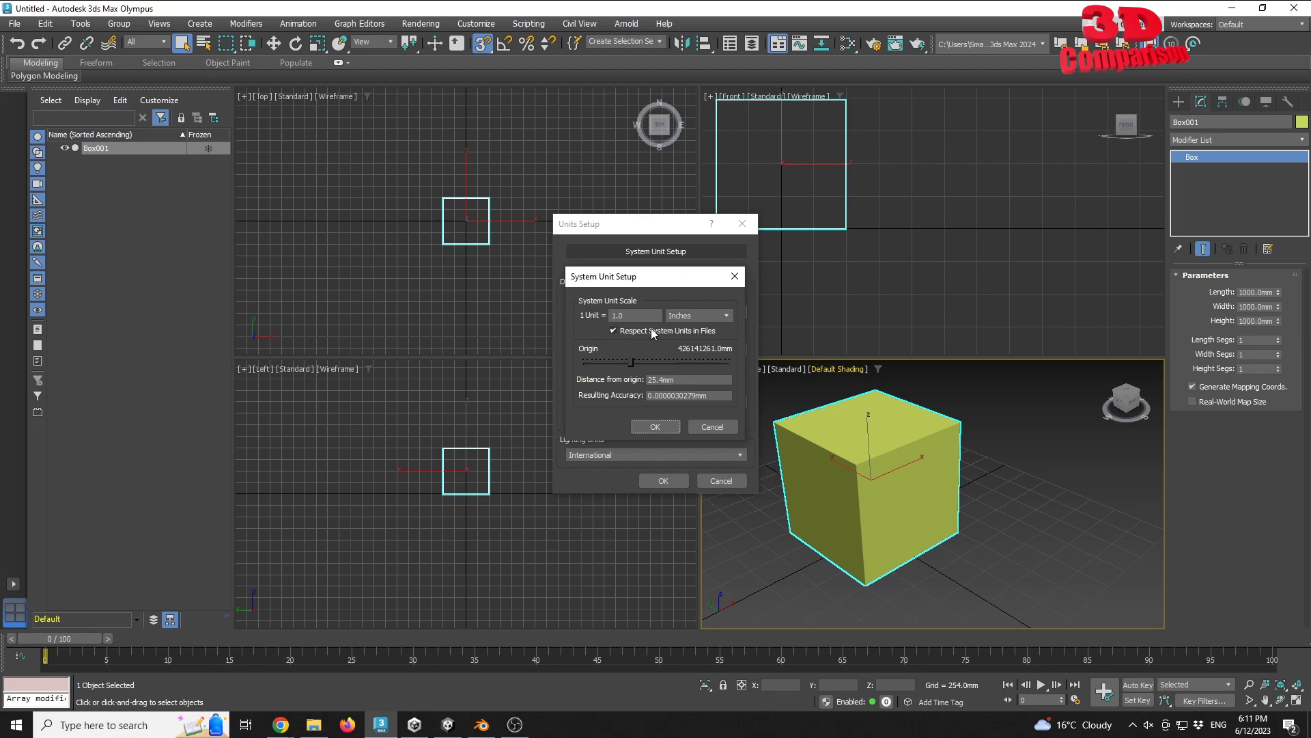
left_click(657, 426)
left_click(663, 480)
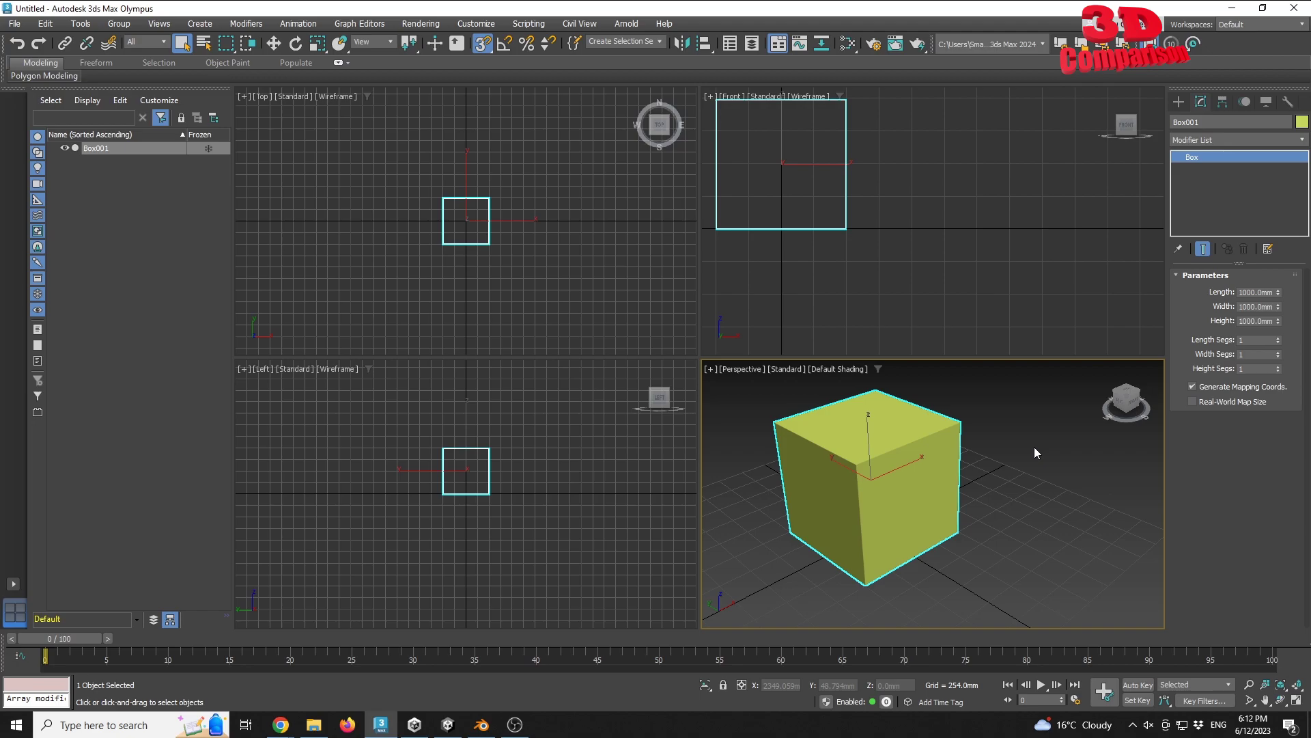
Recheck the system unit setup and the box's length parameter, keeping the current unit settings and the box selected.
left_click(476, 23)
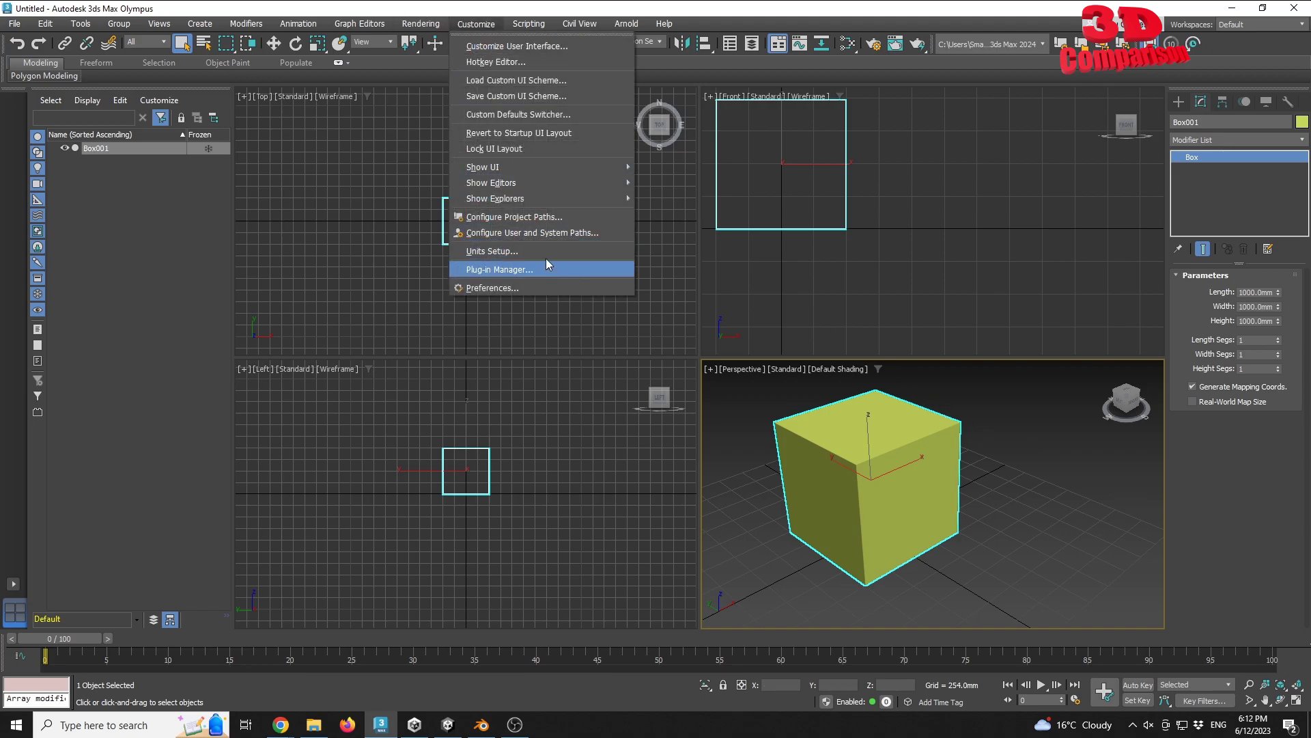
key("Escape")
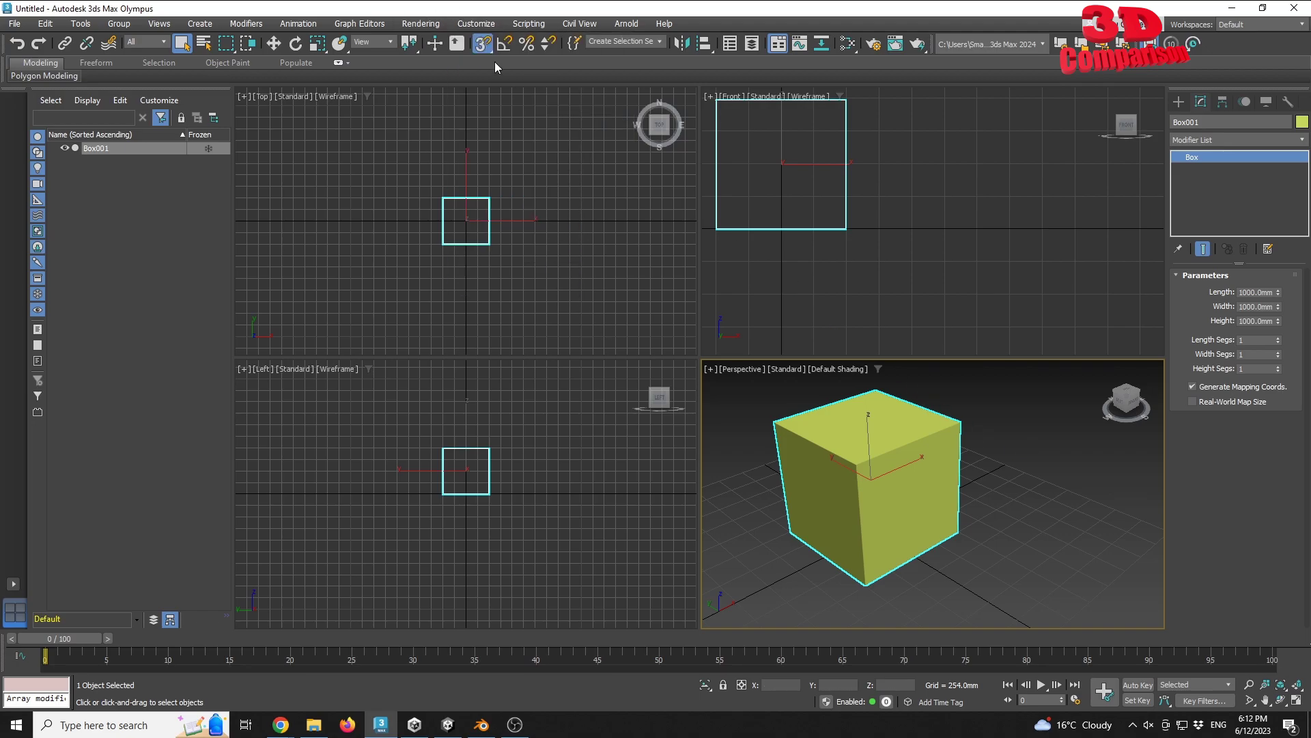
left_click(476, 23)
left_click(530, 243)
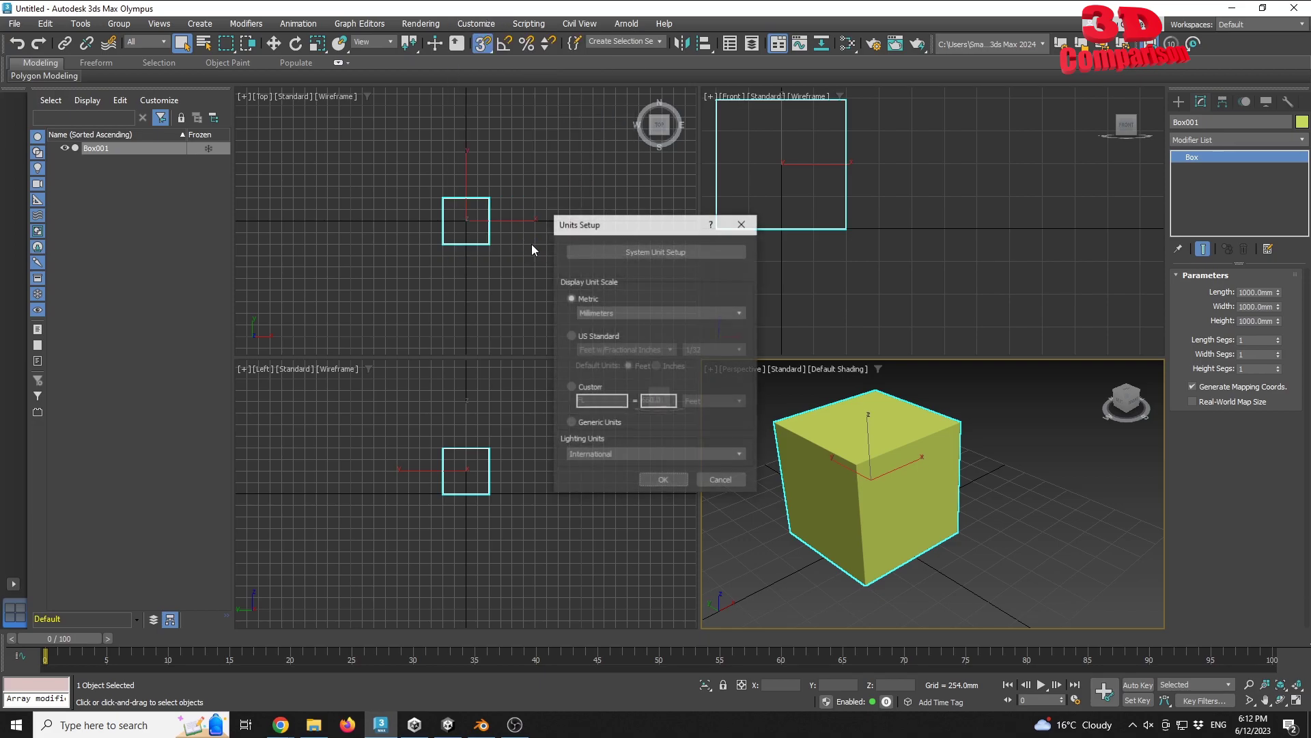
left_click(666, 253)
left_click(658, 428)
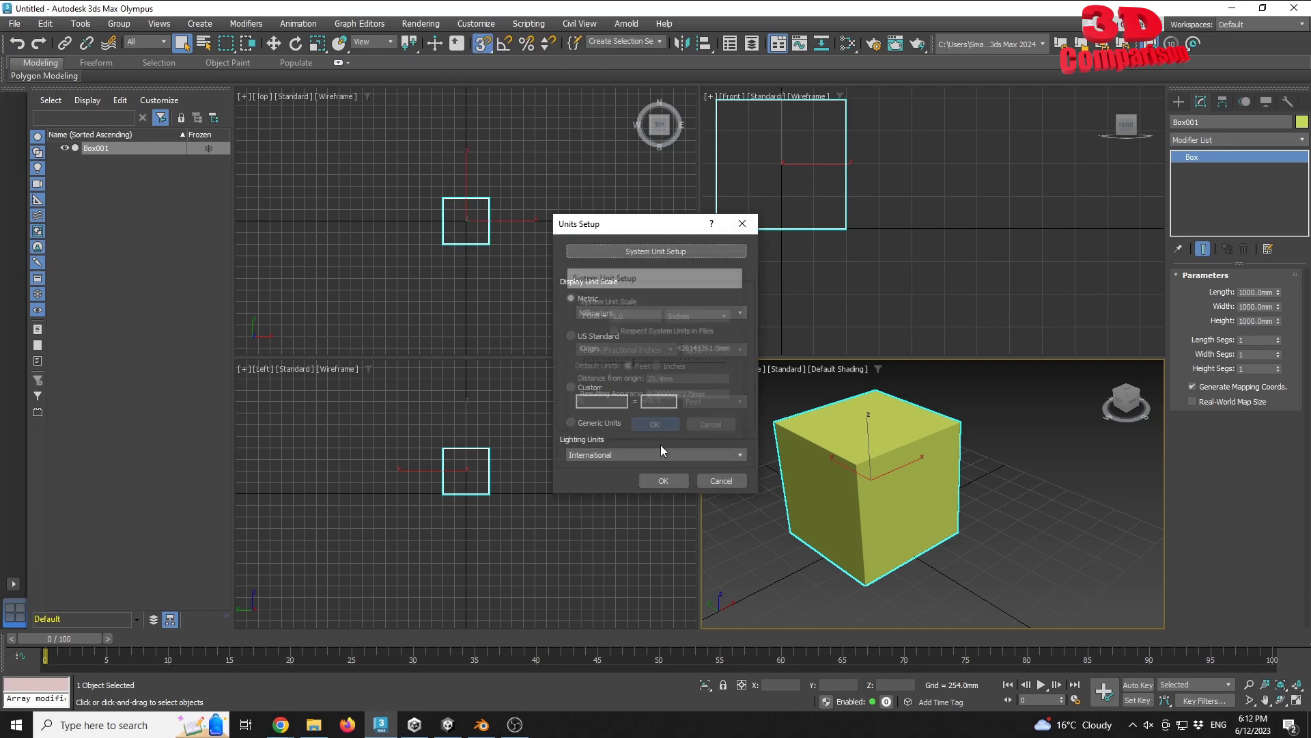
left_click(663, 481)
left_click(1019, 470)
left_click(910, 433)
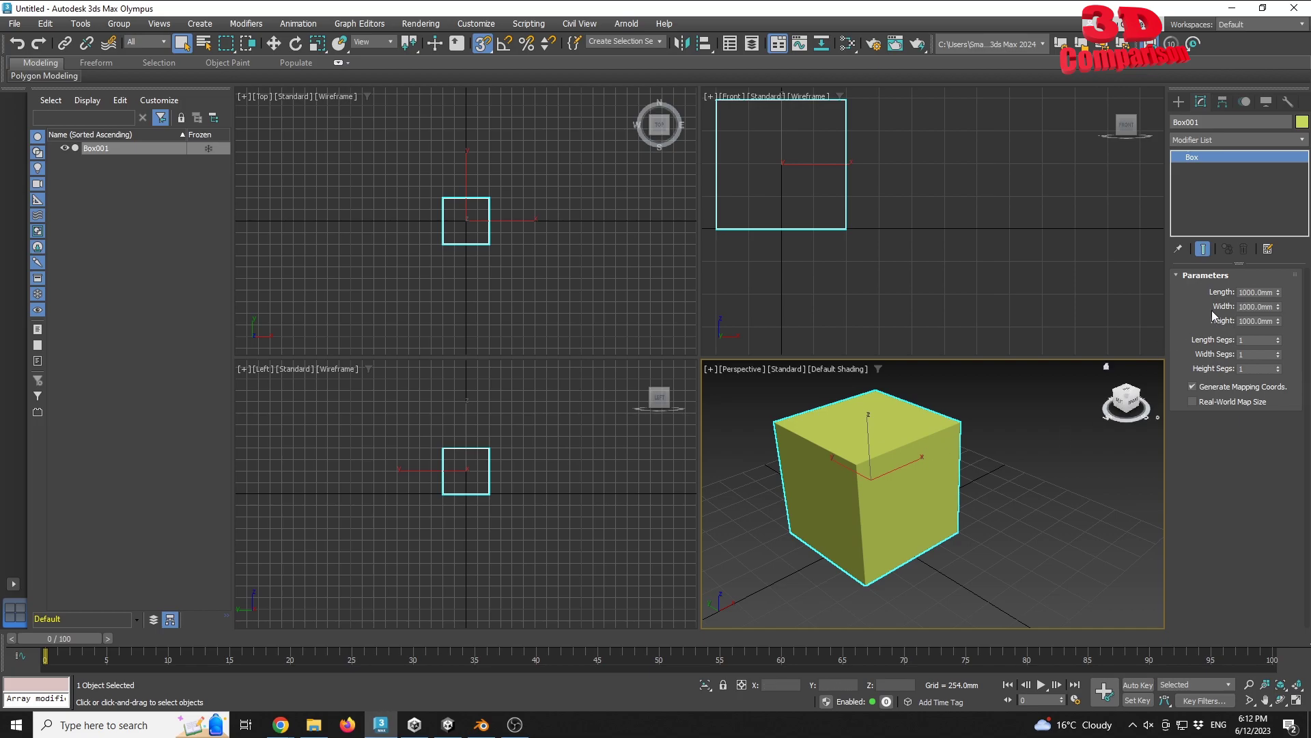
double_click(1257, 292)
left_click(1034, 449)
left_click(924, 467)
Set the system unit scale to 1 unit = 1.0 Millimeters and apply the units setup.
left_click(476, 24)
left_click(517, 251)
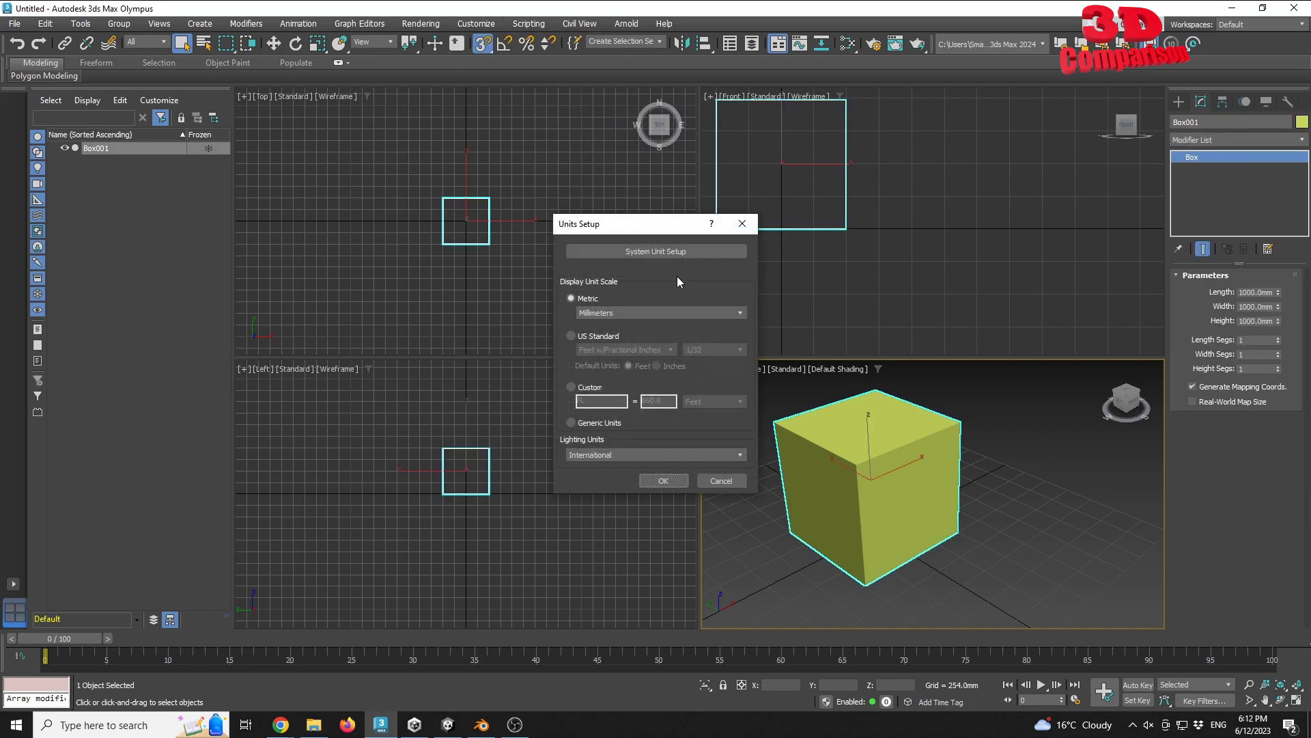
left_click(673, 255)
left_click(703, 316)
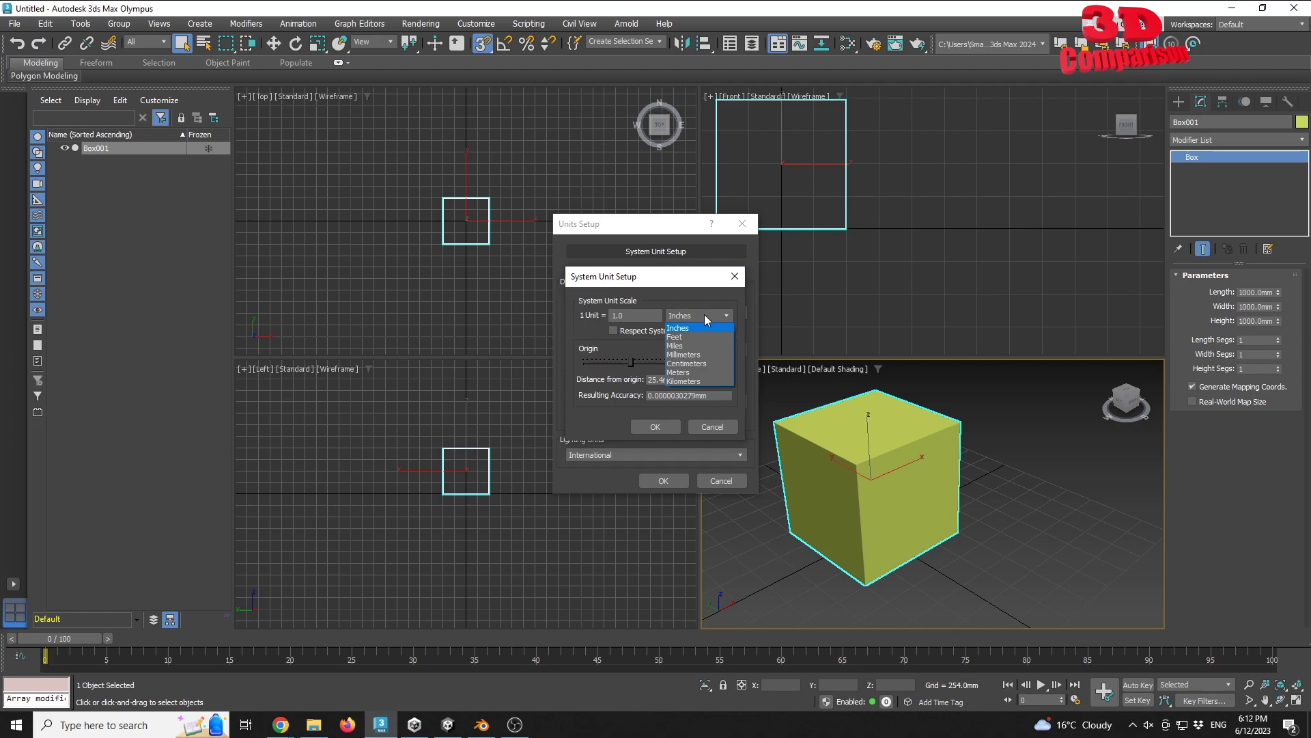
left_click(693, 354)
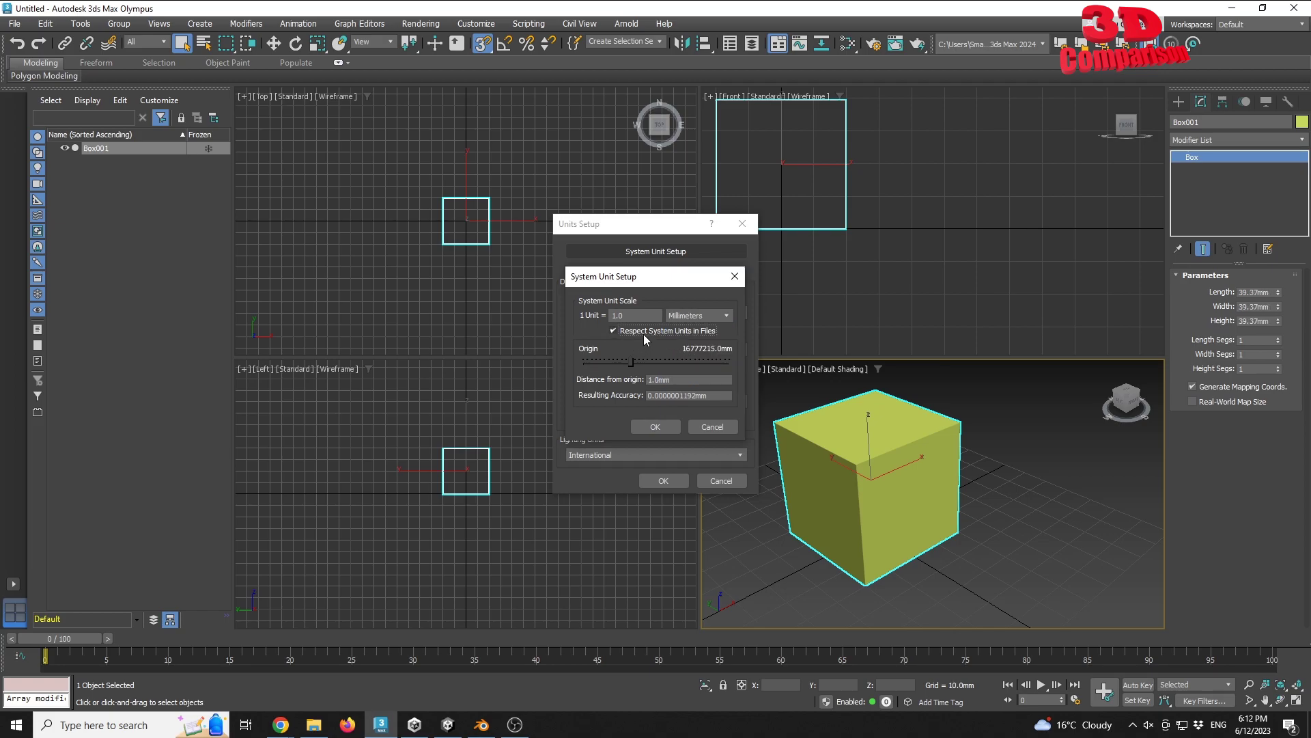
left_click(656, 427)
left_click(666, 480)
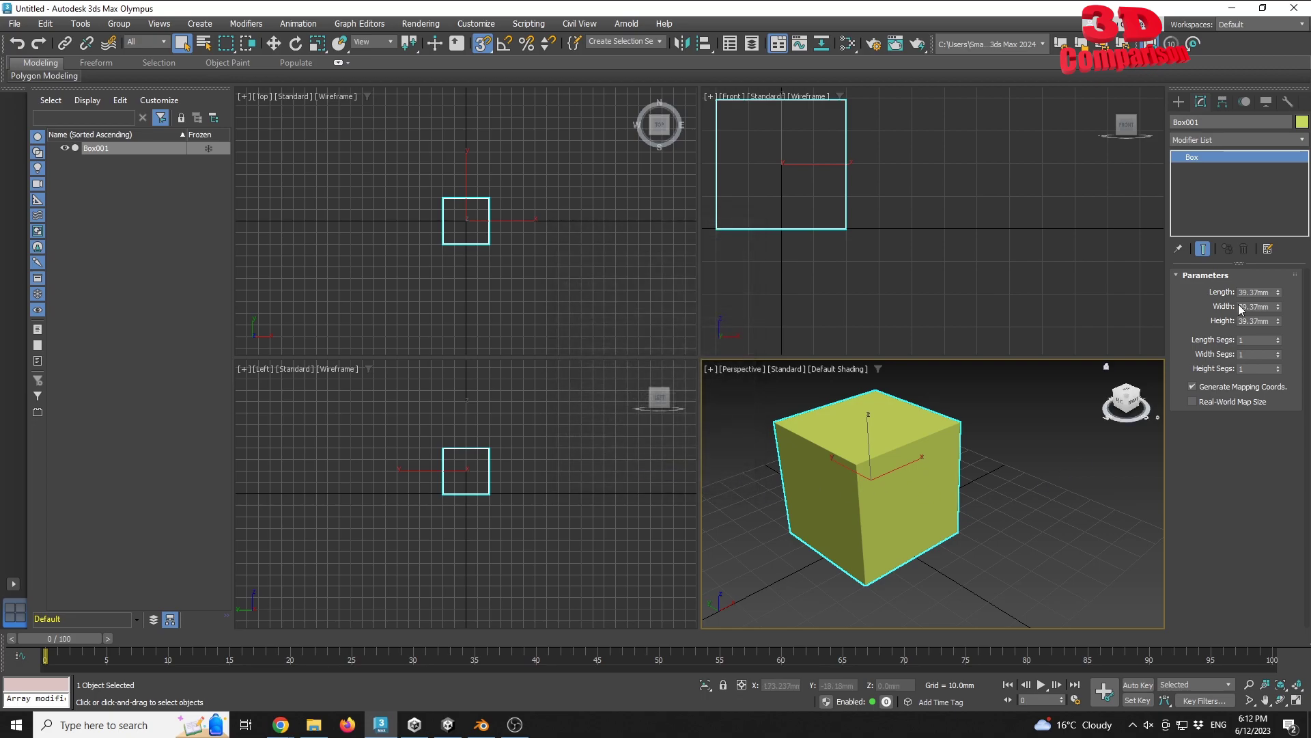
Check the box's length parameter under the new system unit and reselect the box.
left_click(1270, 292)
left_click(1062, 454)
left_click(874, 447)
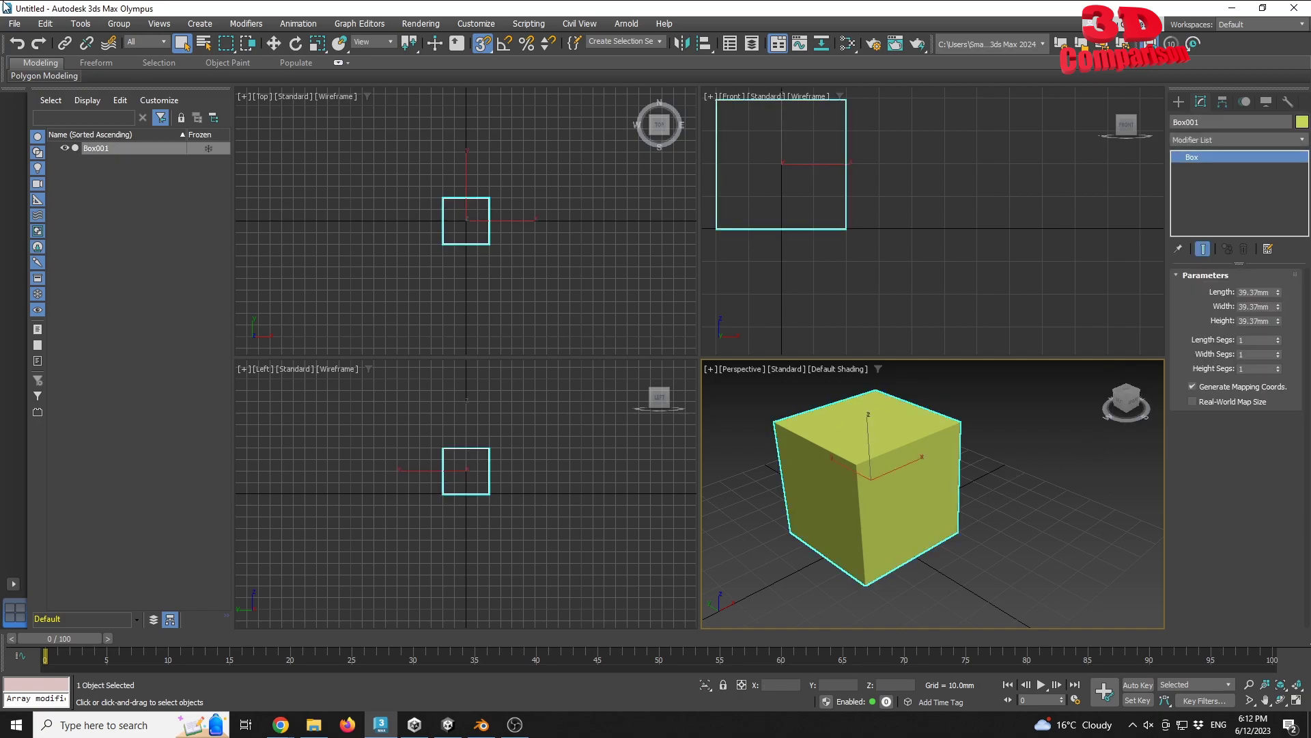
Export the selected box to the Desktop as the FBX file 3dsmax_cube_1m_center_unit with the Autodesk Media & Entertainment preset.
left_click(14, 23)
mouse_move(90, 252)
left_click(191, 252)
left_click(183, 330)
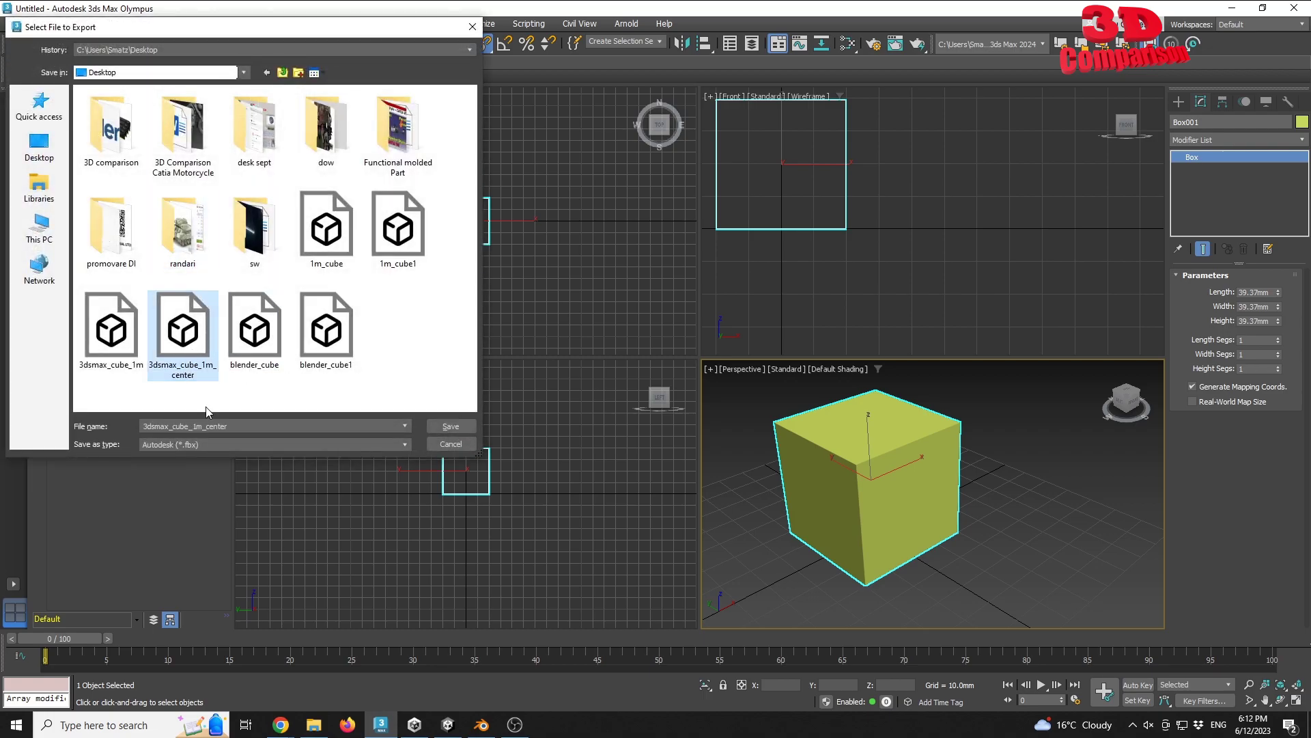
left_click(250, 425)
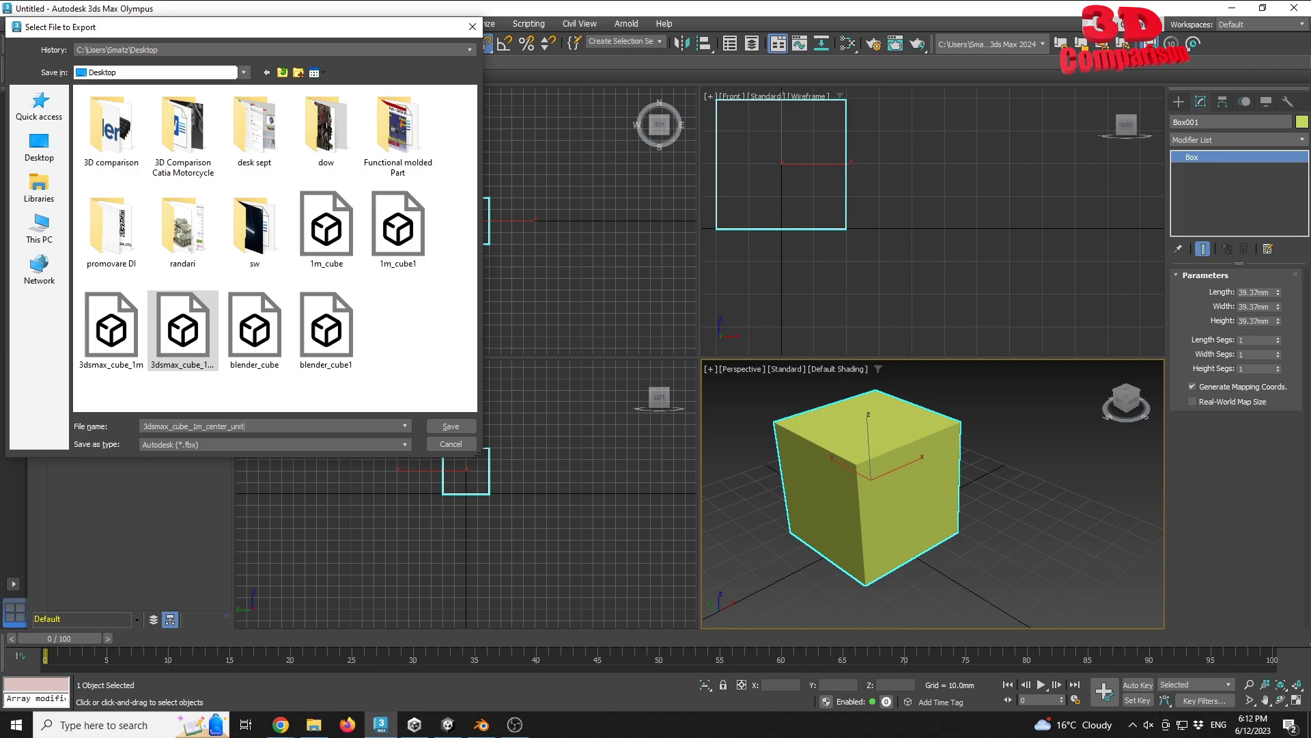
key("Return")
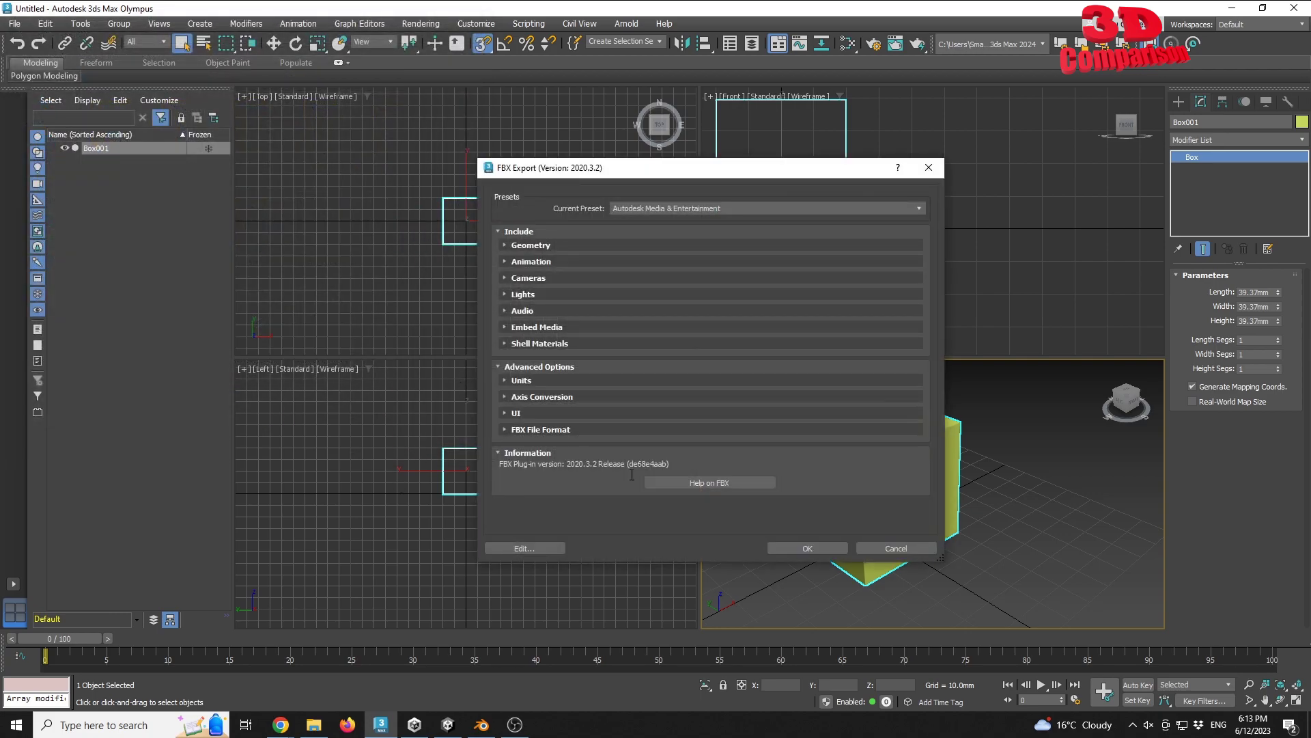
left_click(802, 548)
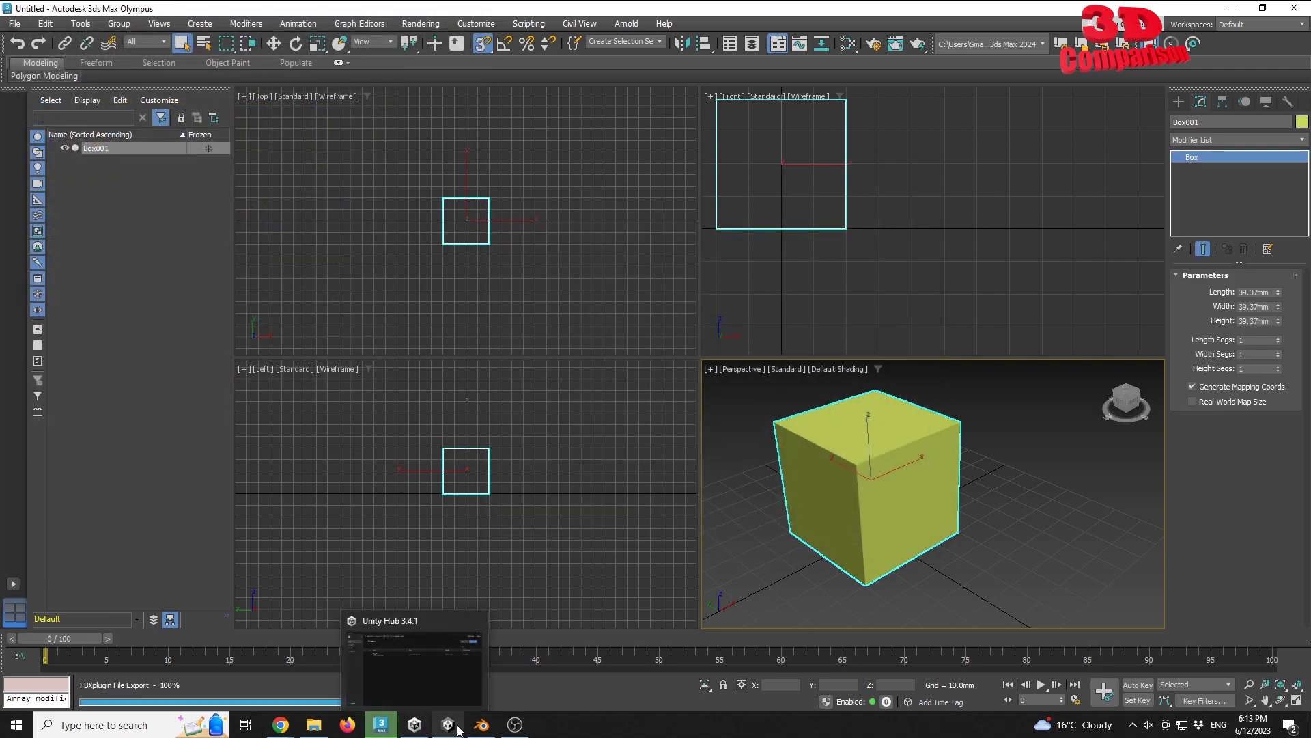
Switch to Unity, import 3dsmax_cube_1m_center_unit into the 3d models folder and place it on the floor beside the existing cubes.
left_click(458, 725)
right_click(354, 625)
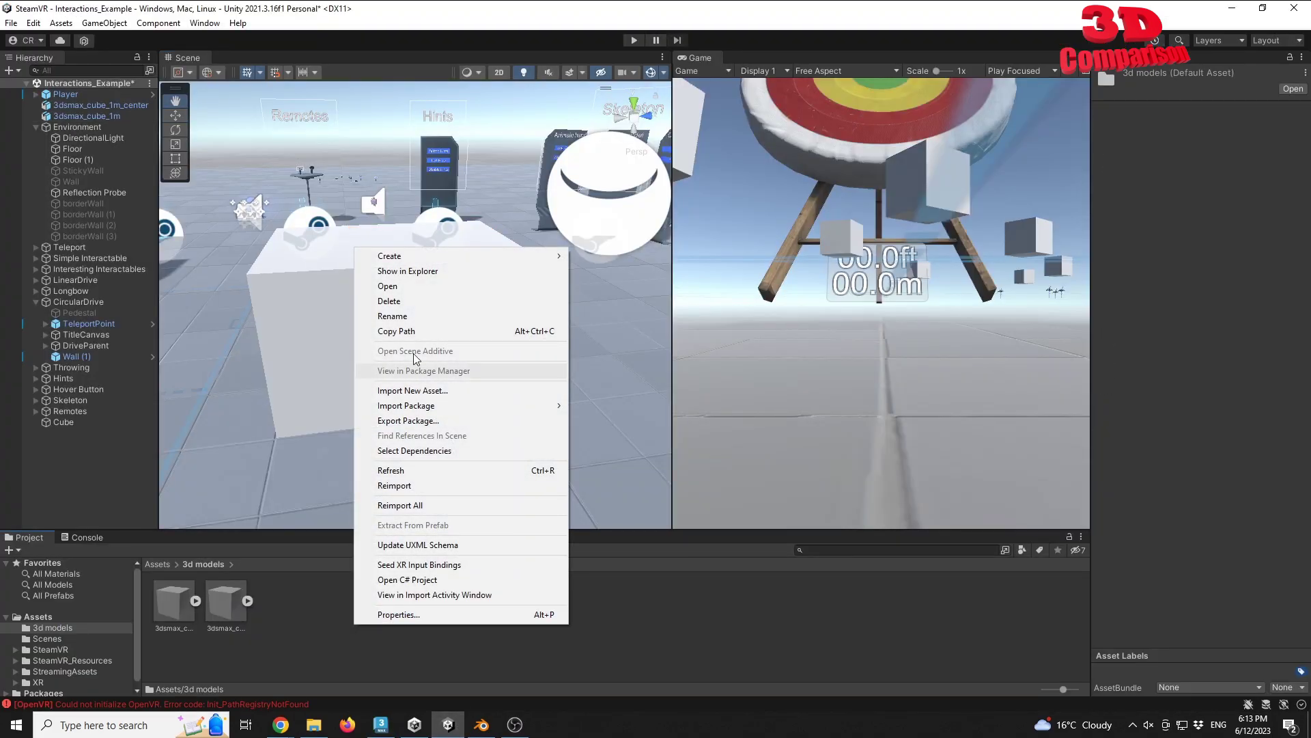
left_click(421, 400)
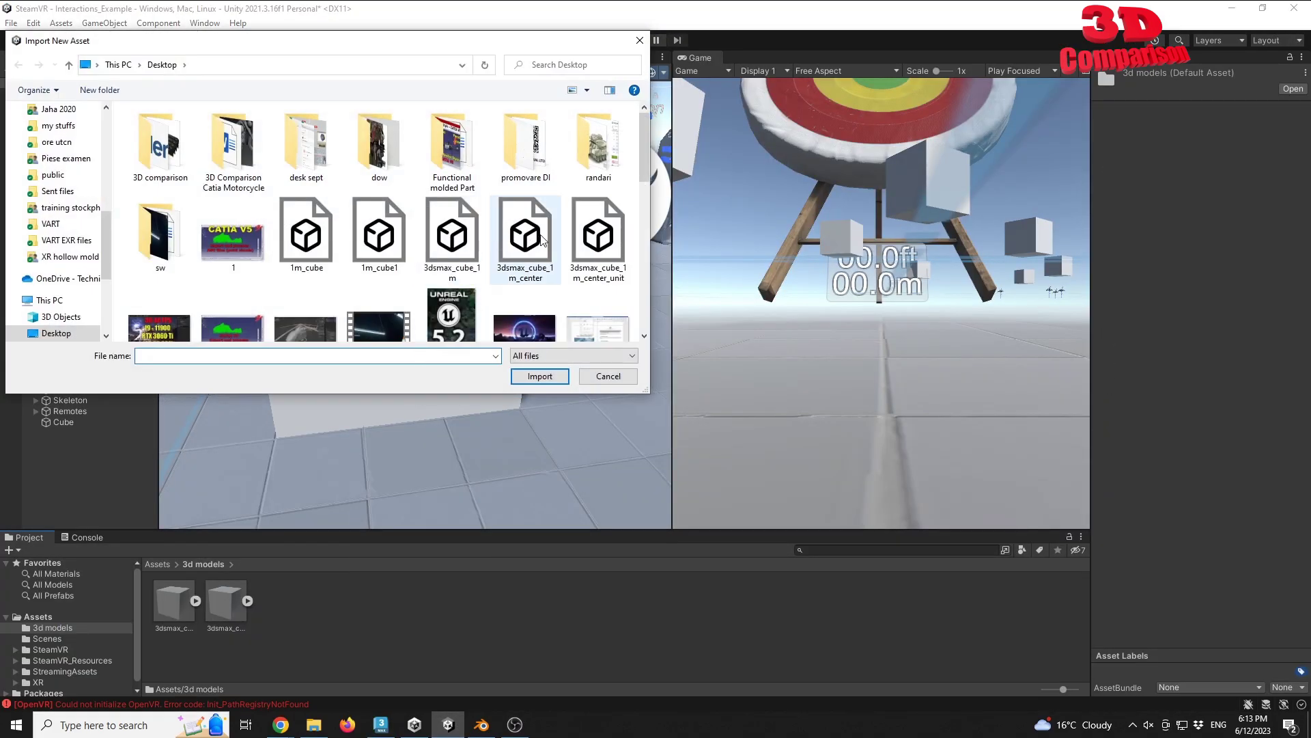
double_click(605, 241)
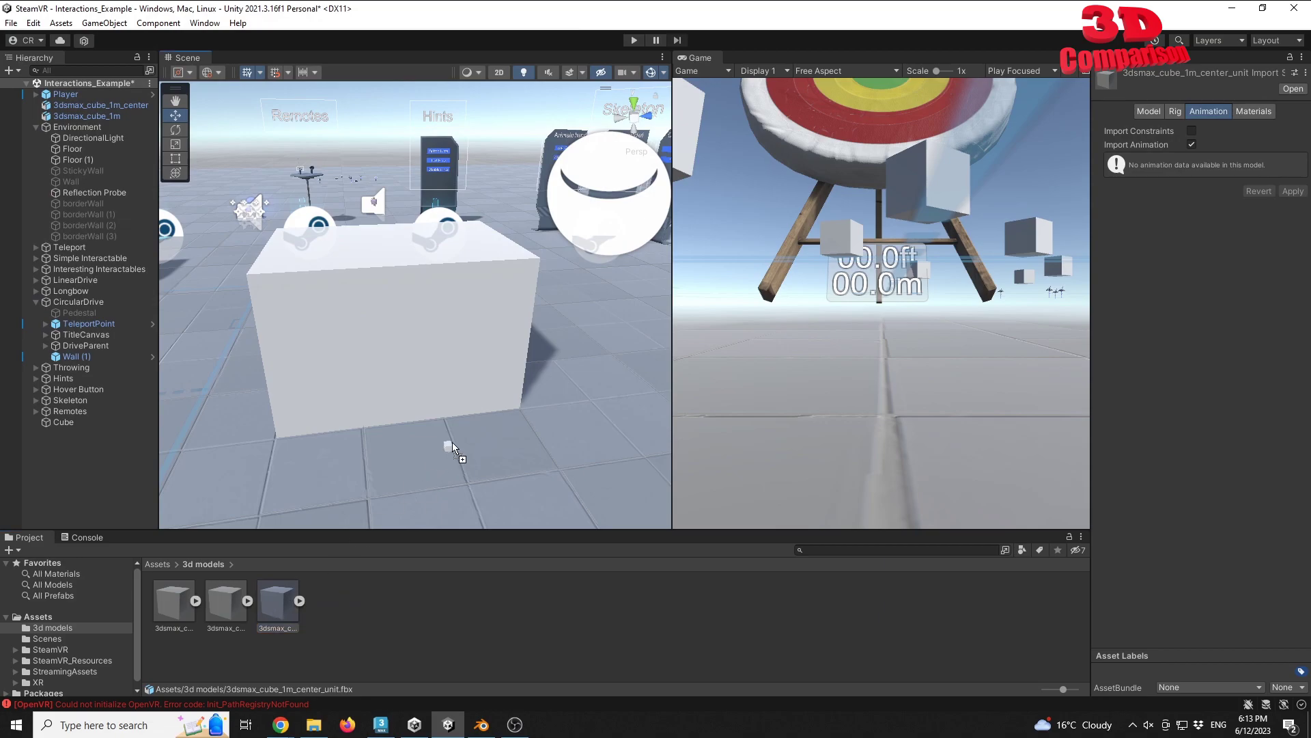
left_click_drag(457, 429, 458, 429)
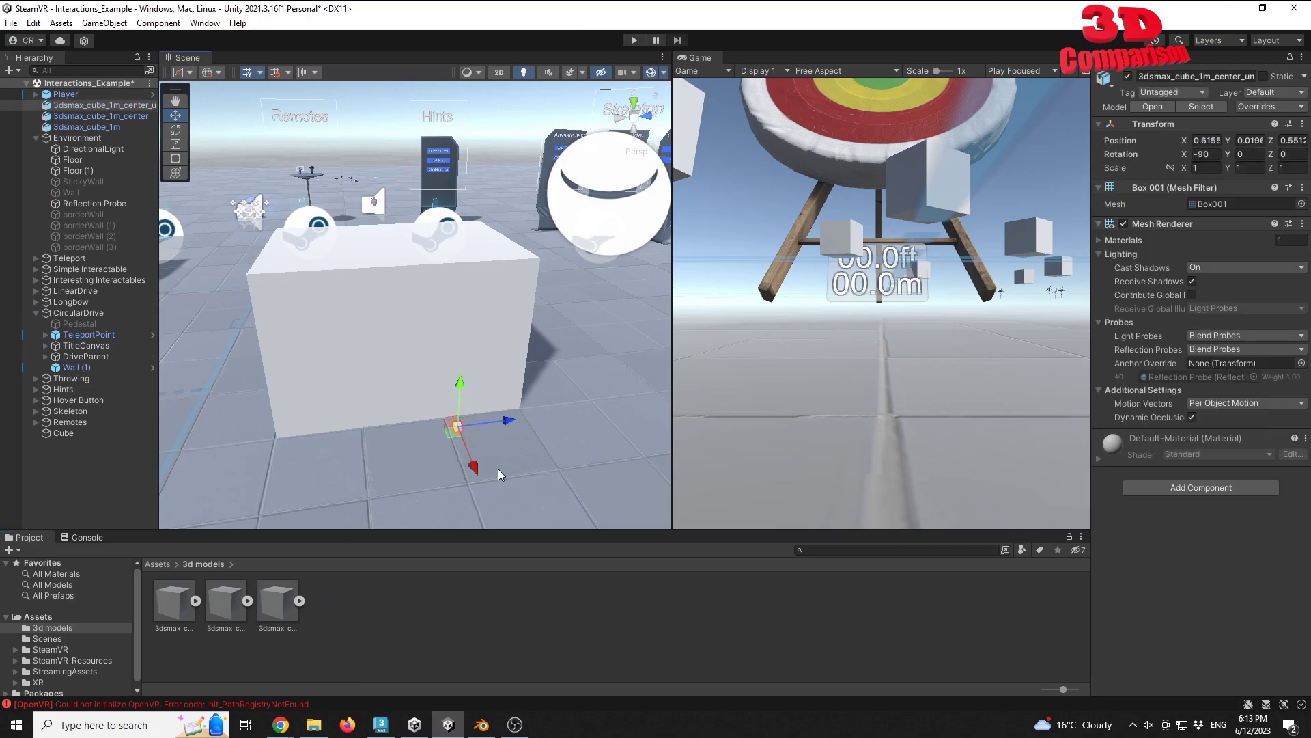
Compare the placed 3dsmax_cube_1m_center_unit model with the larger cubes around it, and delete it from the scene.
key("f")
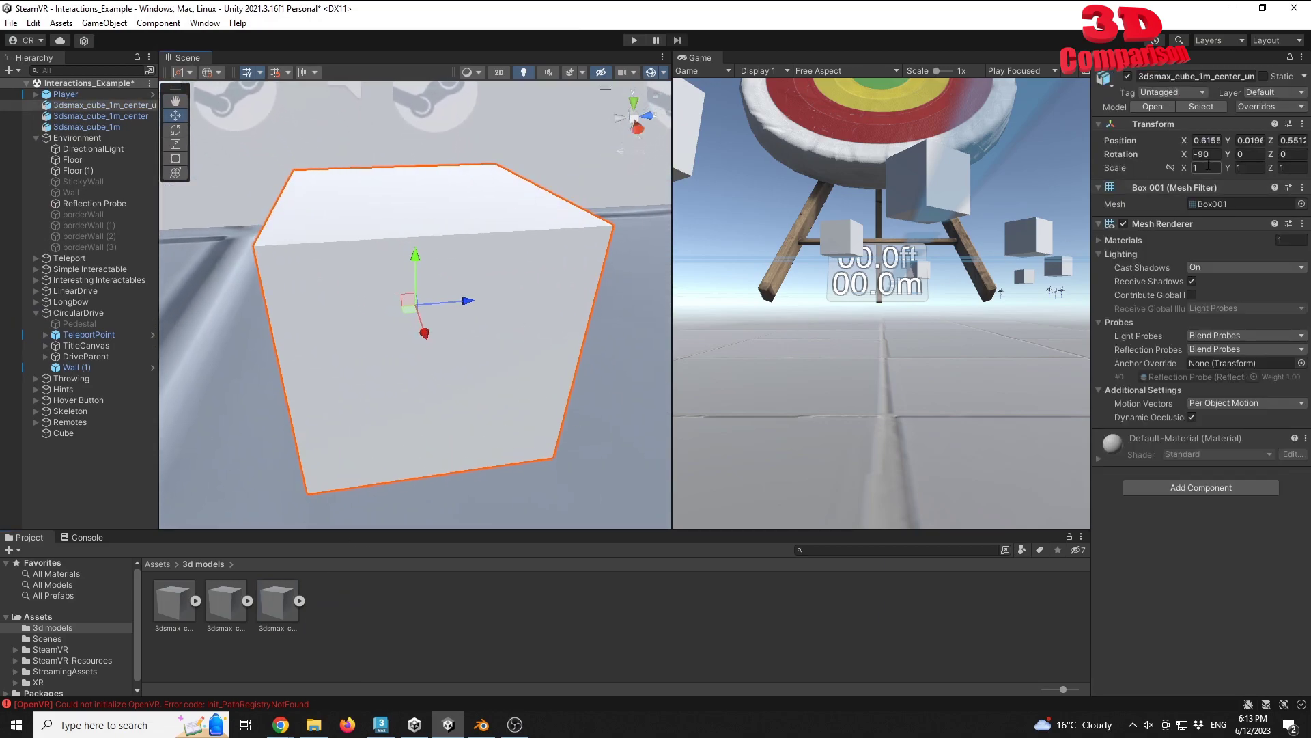
scroll(594, 321, "down", 5)
right_click_drag(547, 331, 519, 336)
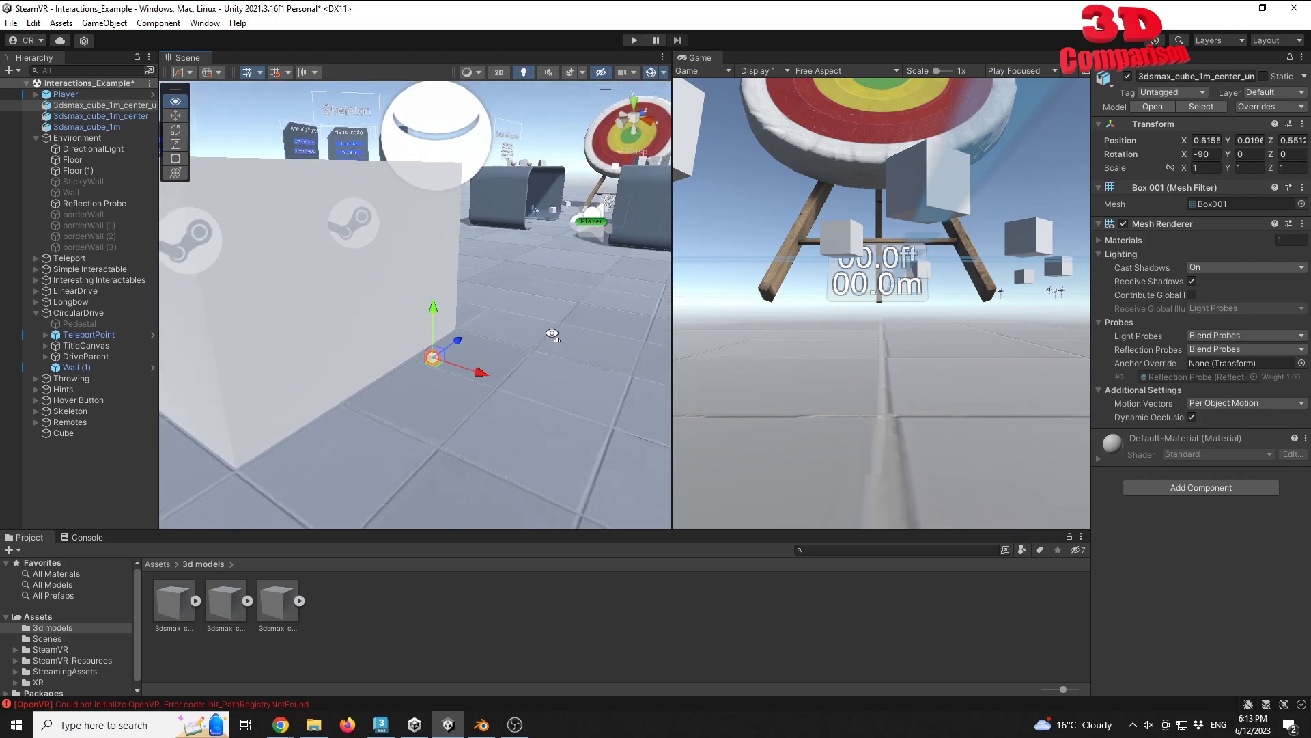
key("Delete")
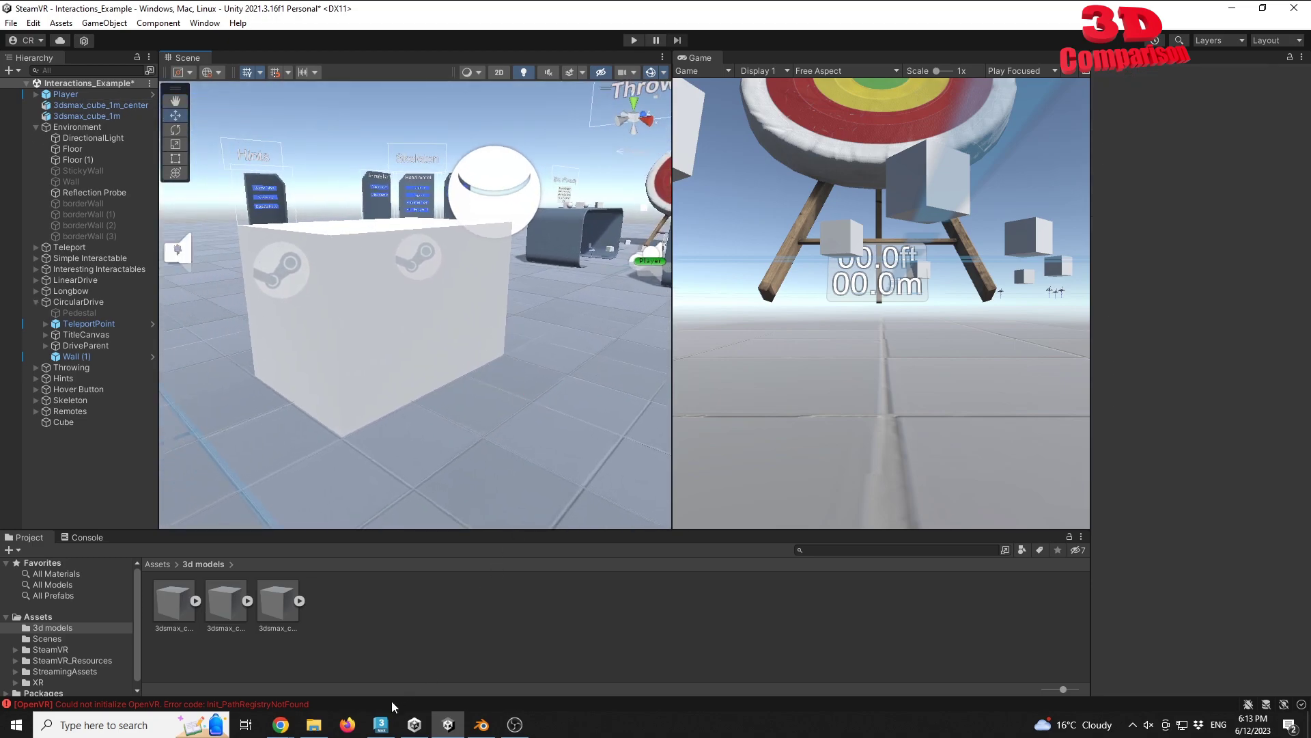
Switch to 3ds Max and recheck the system unit setup, keeping the current unit settings.
left_click(381, 724)
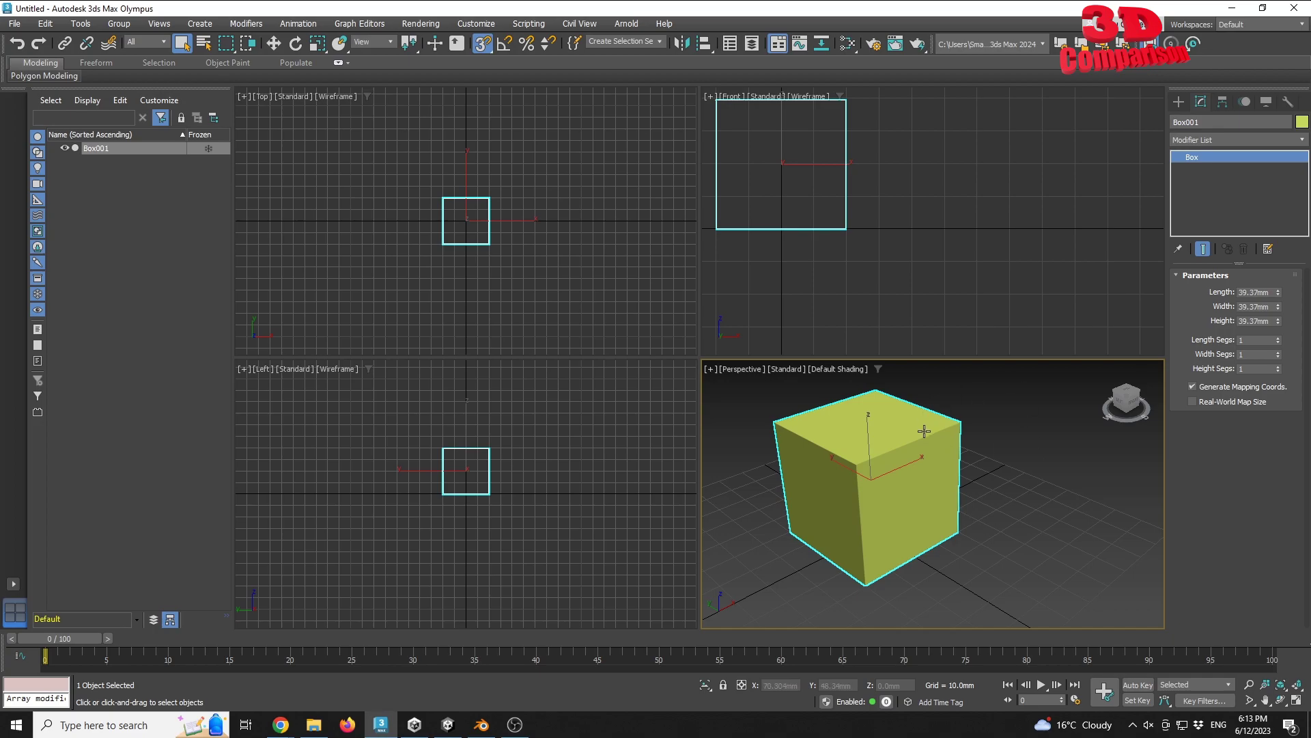
left_click(1012, 417)
left_click(918, 445)
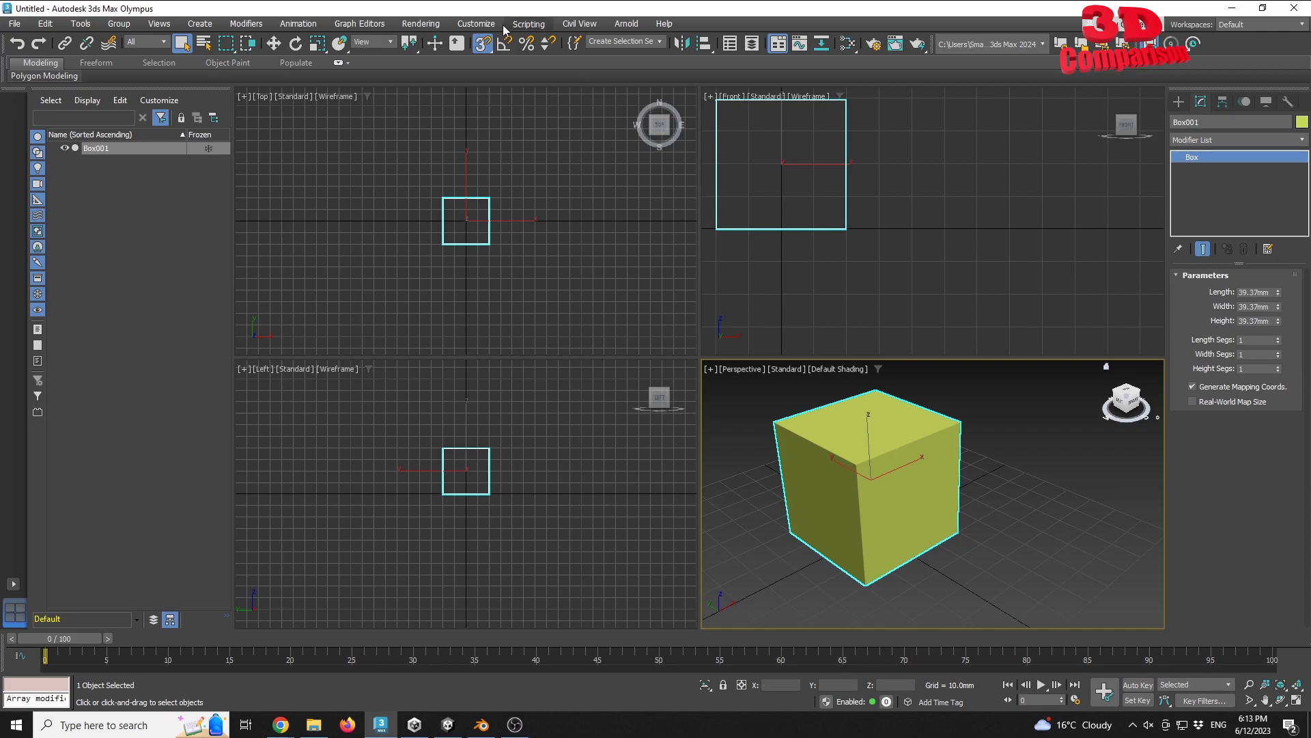
left_click(476, 23)
left_click(492, 250)
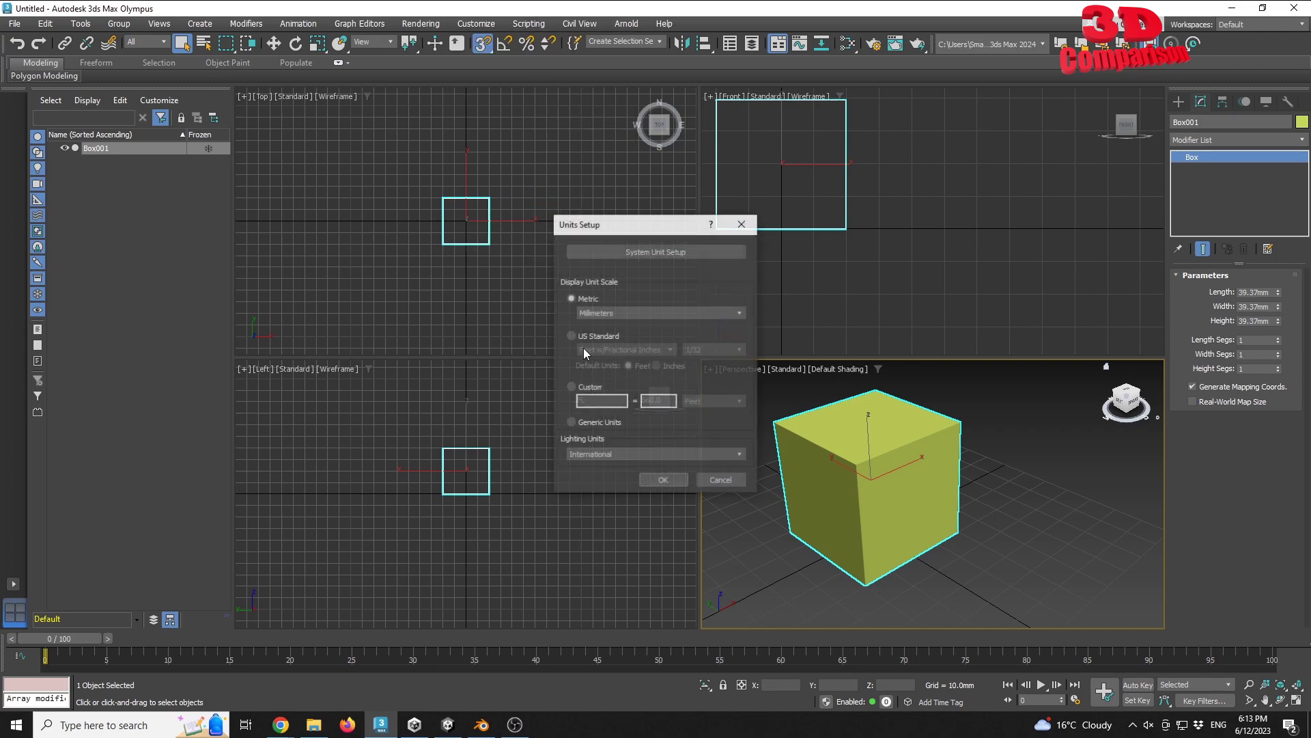
left_click(645, 252)
left_click(676, 428)
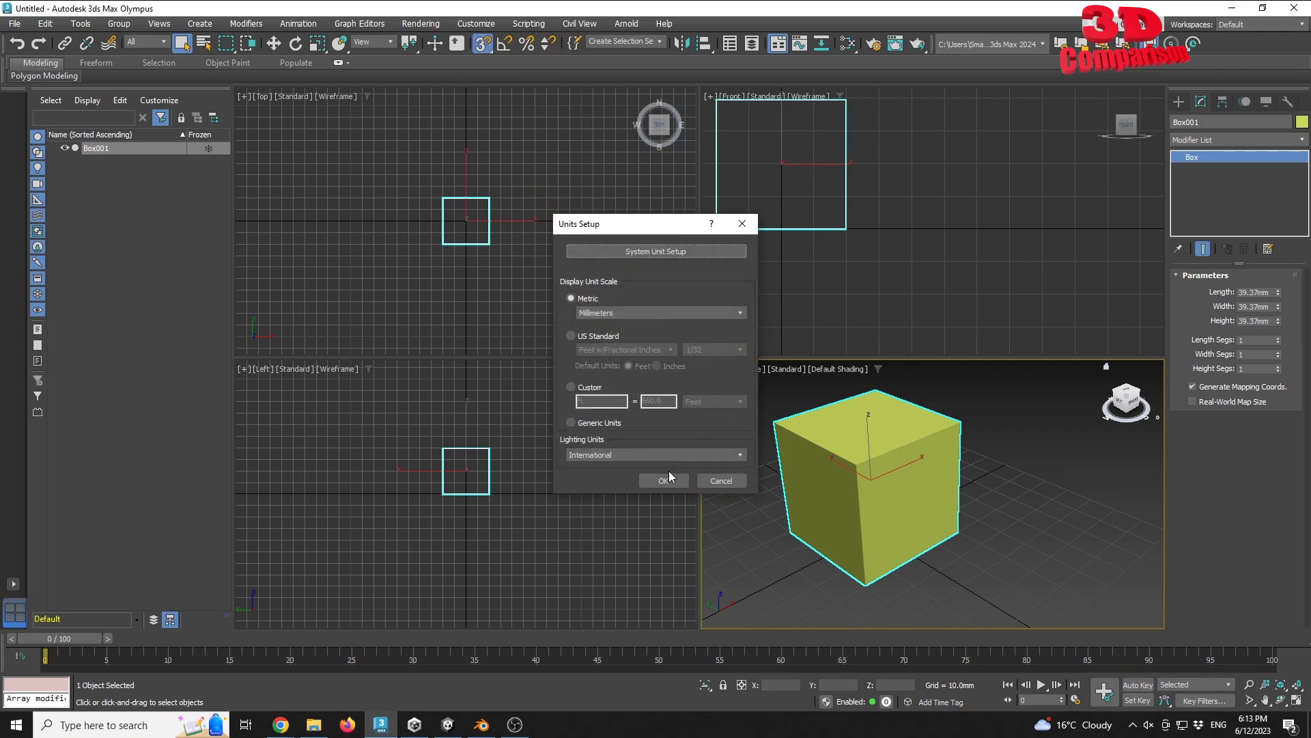
left_click(666, 479)
Set the box's length, width and height to 1000 mm each and frame it in the perspective view.
left_click(771, 495)
left_click(915, 454)
double_click(1258, 293)
type("1000")
key("Return")
left_click(1260, 306)
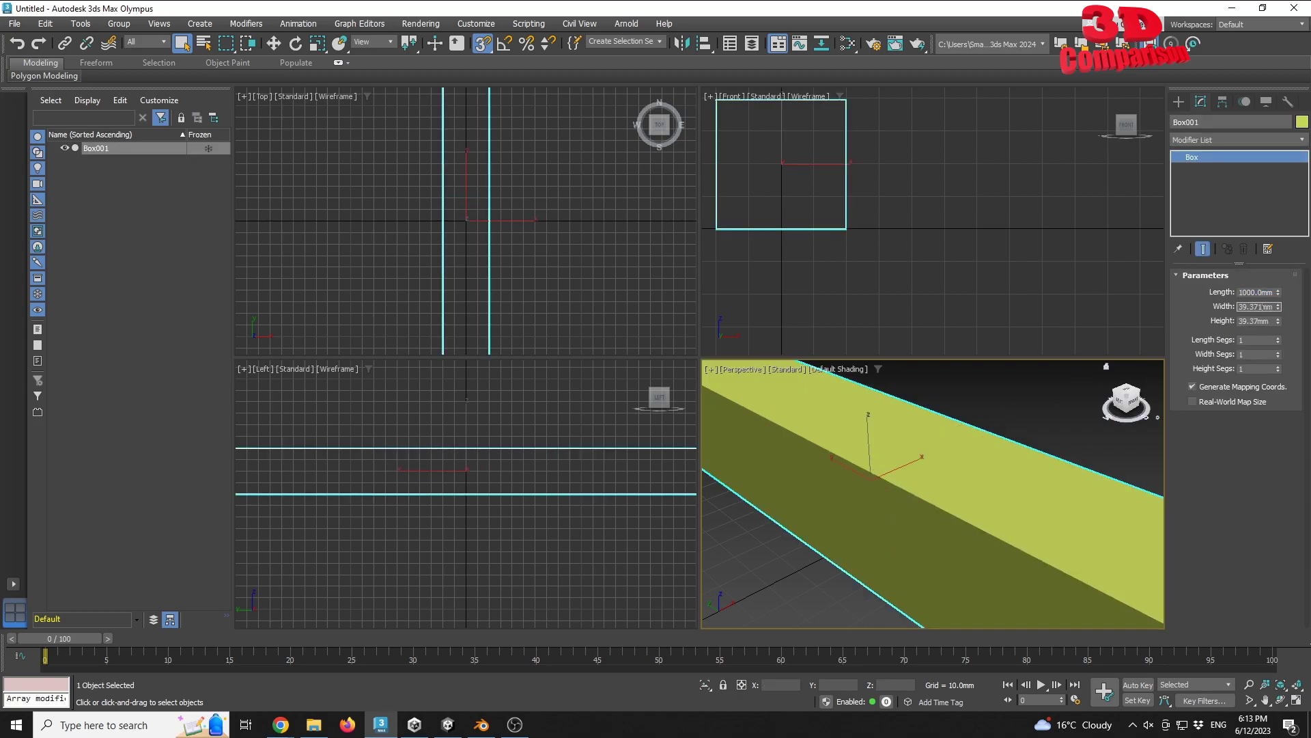
double_click(1256, 307)
type("1000")
key("Return")
key("Tab")
type("1000")
key("Return")
key("z")
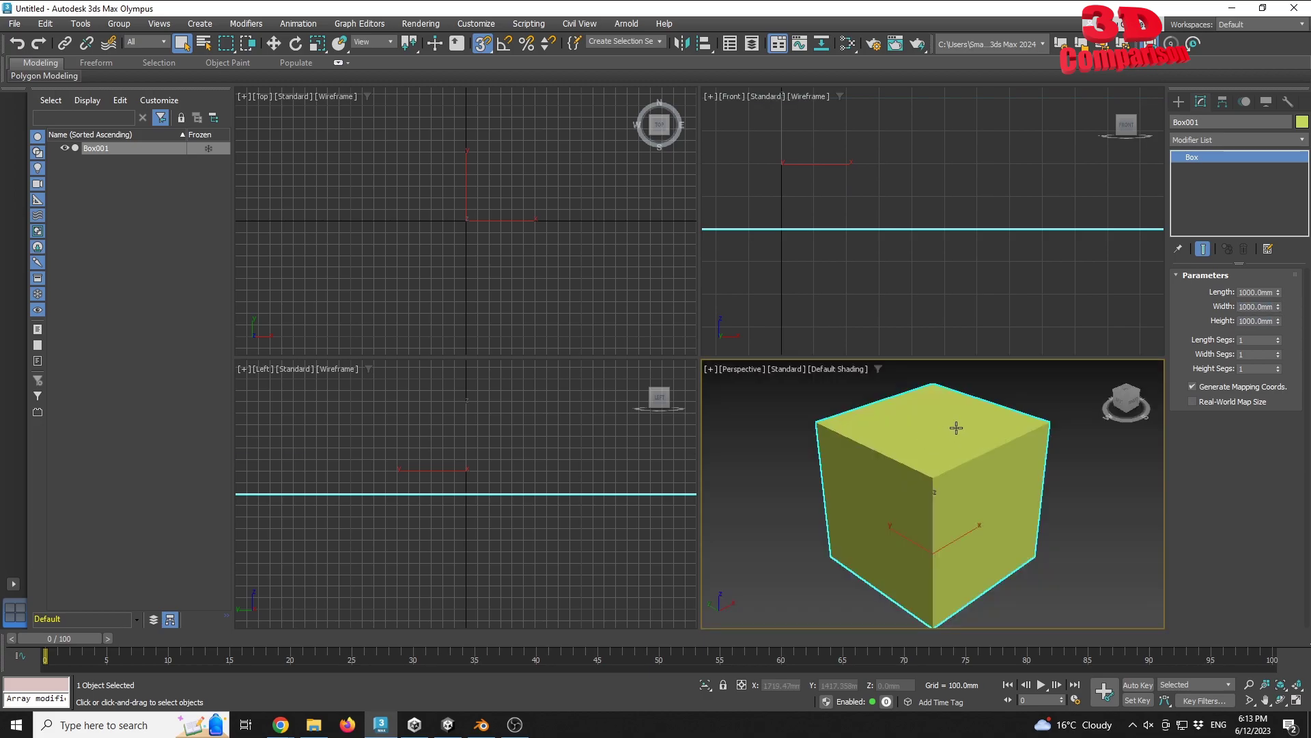
middle_click_drag(960, 451, 927, 447, "alt")
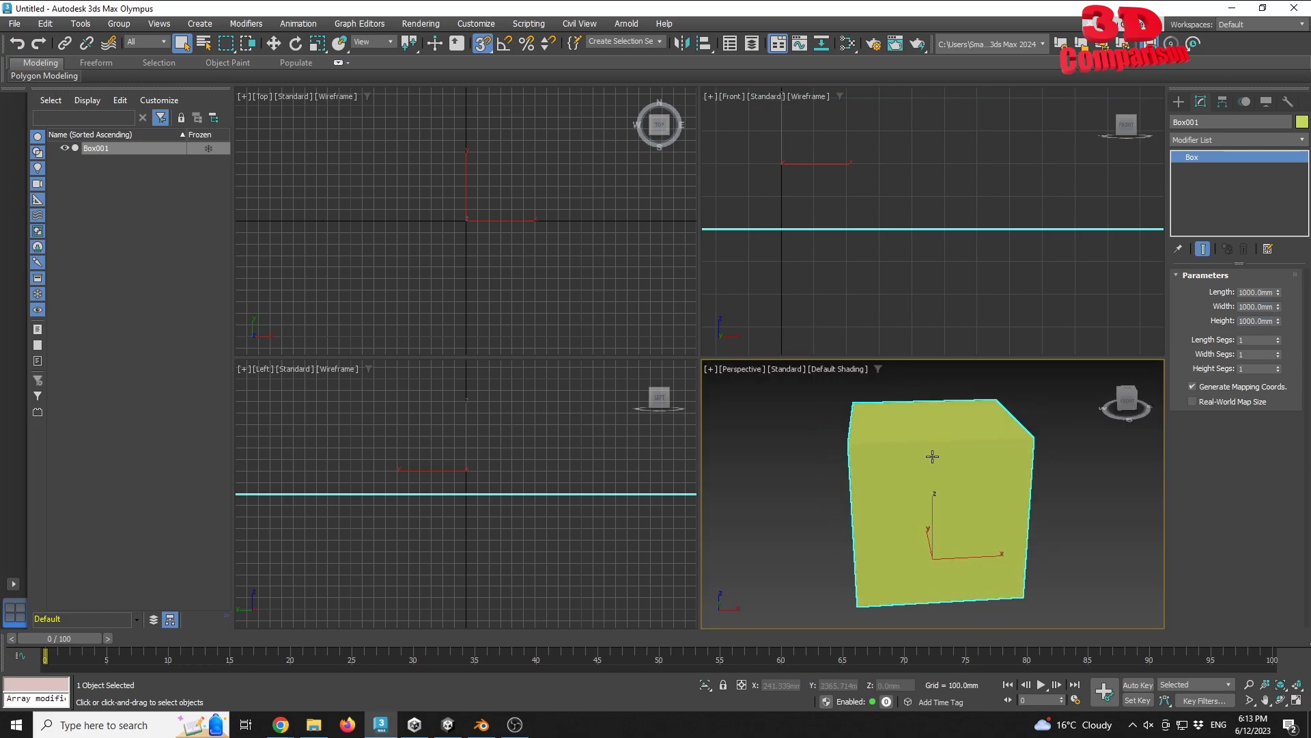
left_click(1092, 518)
middle_click_drag(908, 487, 998, 462)
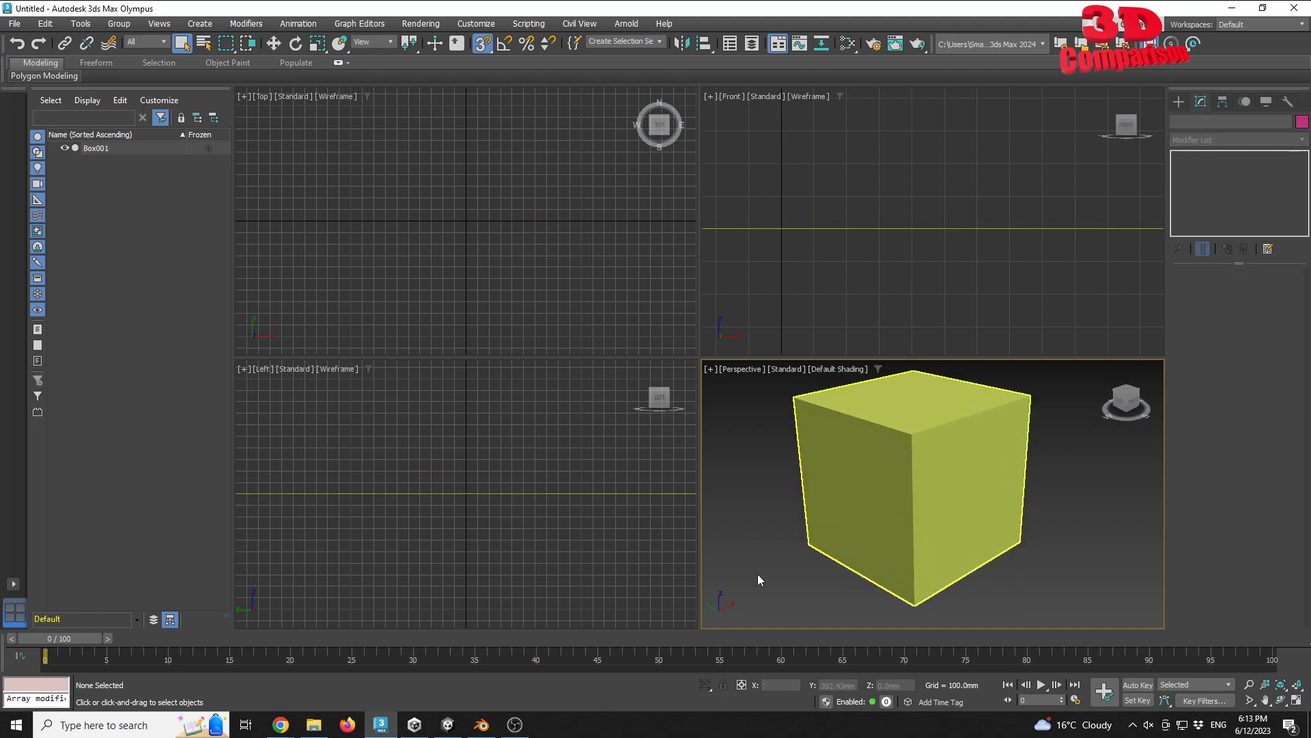
Switch back to the Unity scene and inspect the transform of the 3dsmax_cube_1m object.
left_click(448, 724)
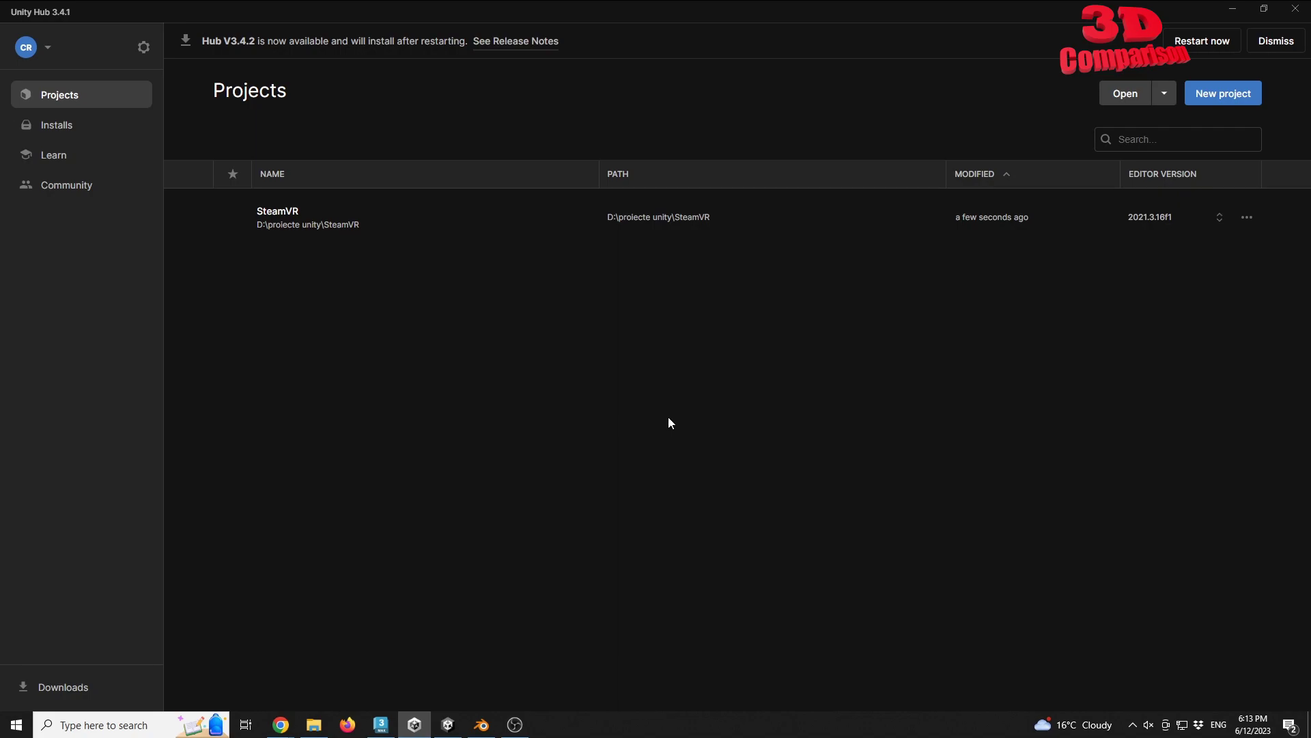
left_click(445, 728)
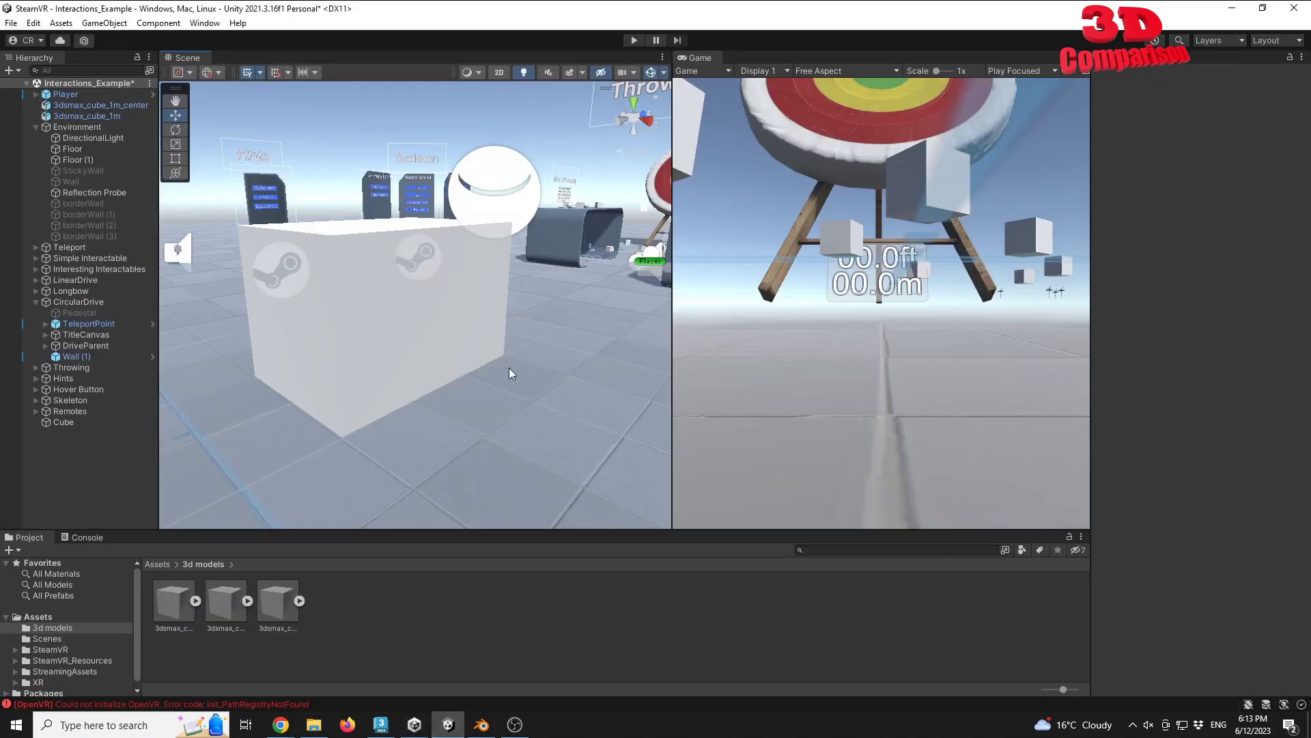
scroll(504, 344, "down", 1)
scroll(502, 338, "up", 1)
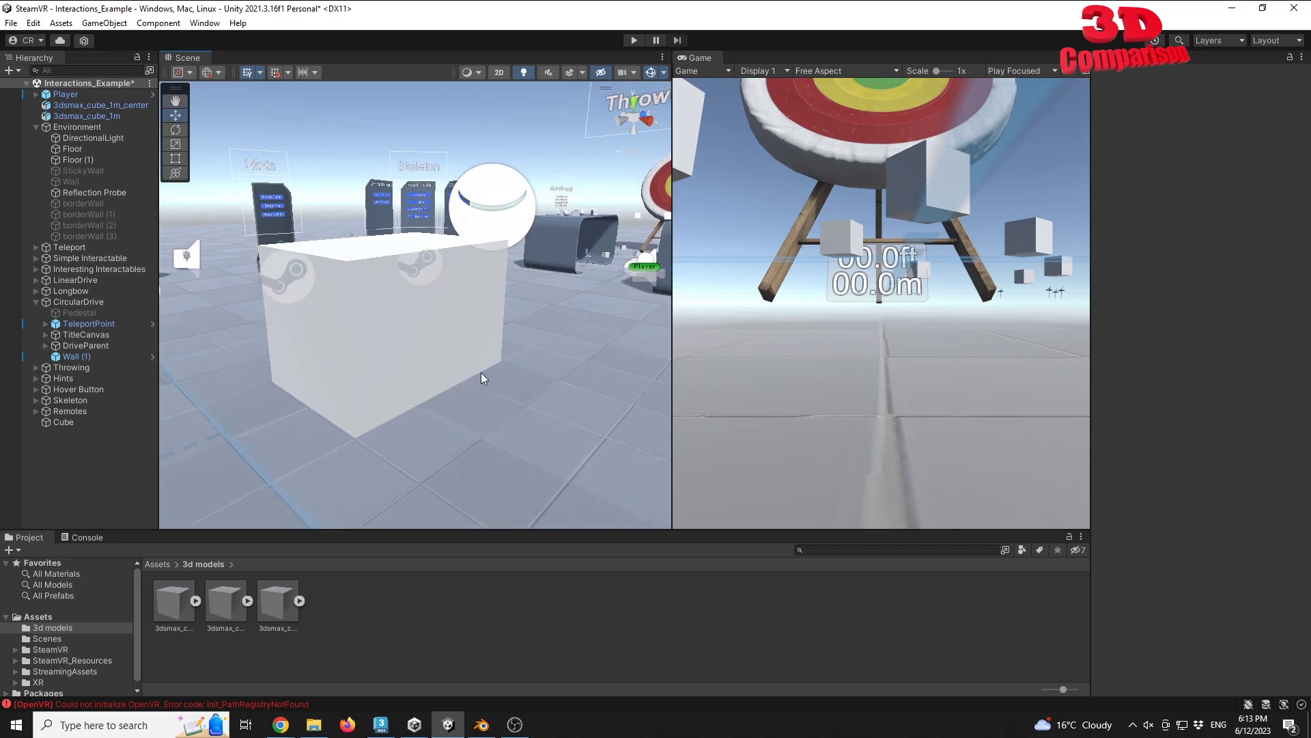
left_click(478, 335)
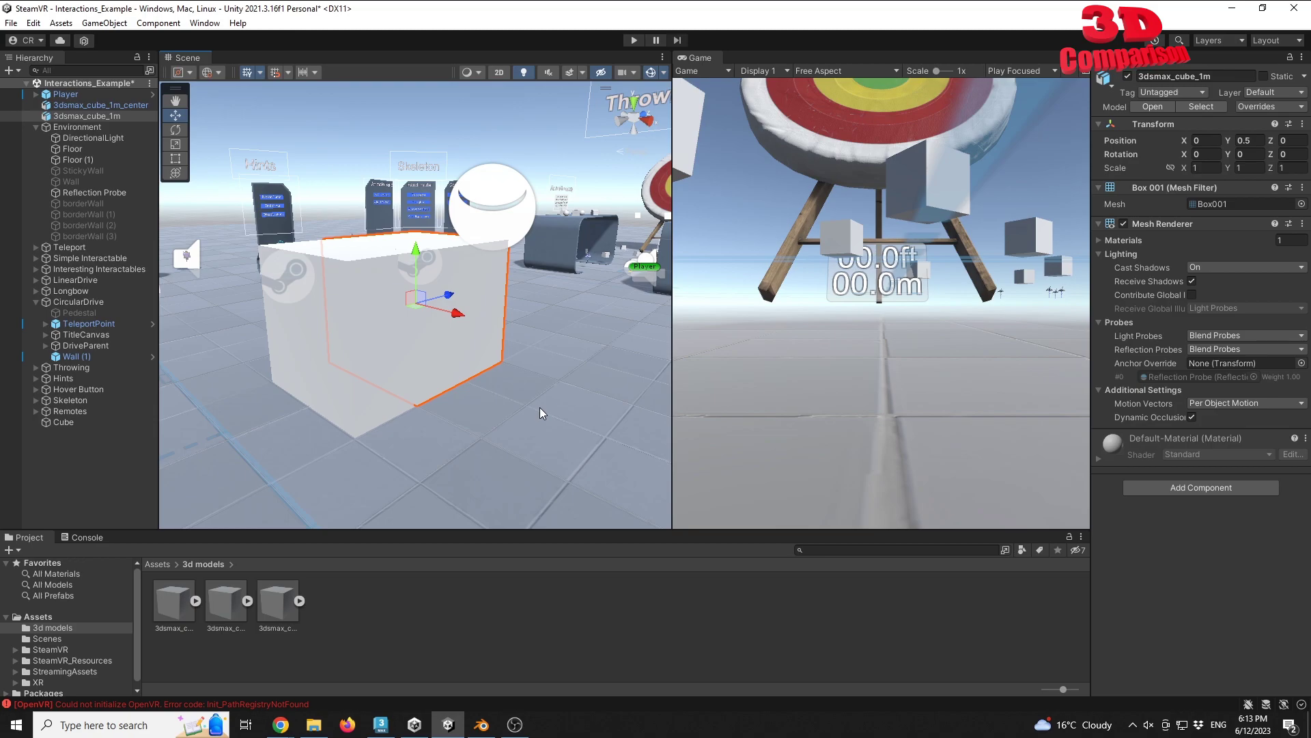
key("alt+Tab")
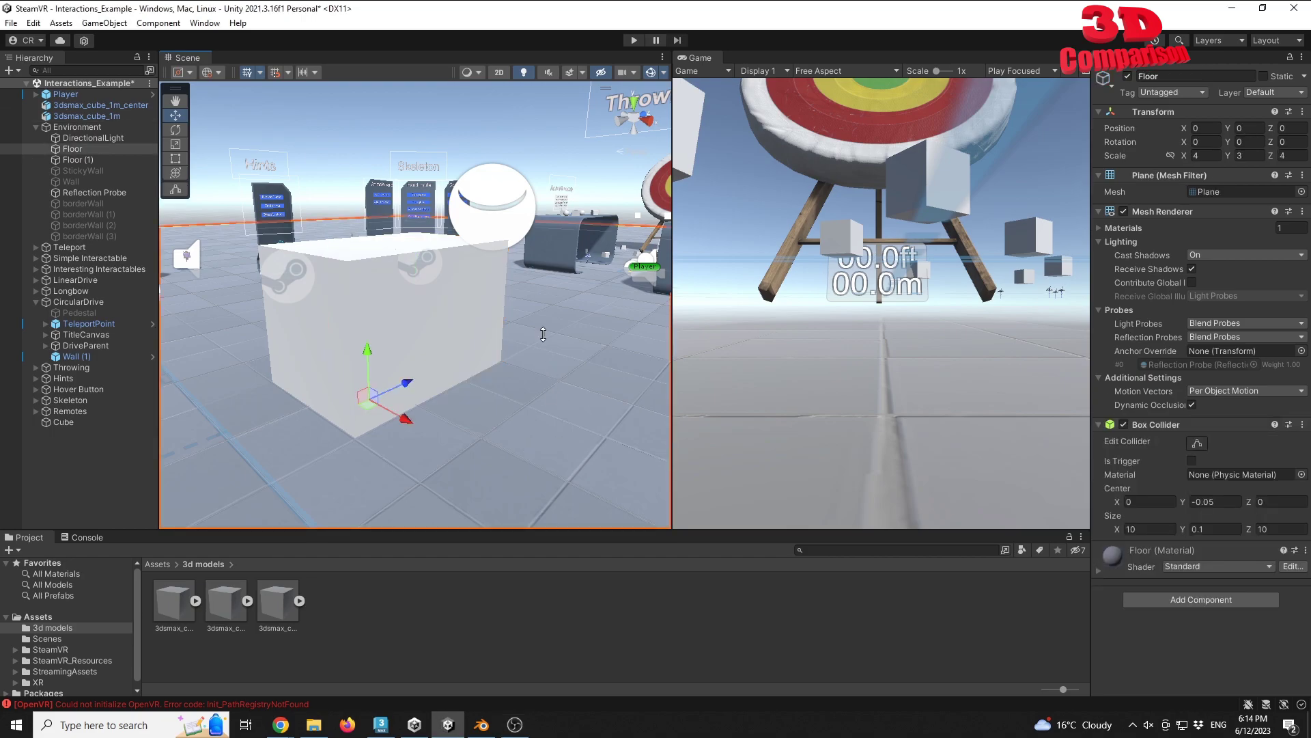
Switch to Blender and start a new file, discarding the unsaved changes.
left_click(484, 726)
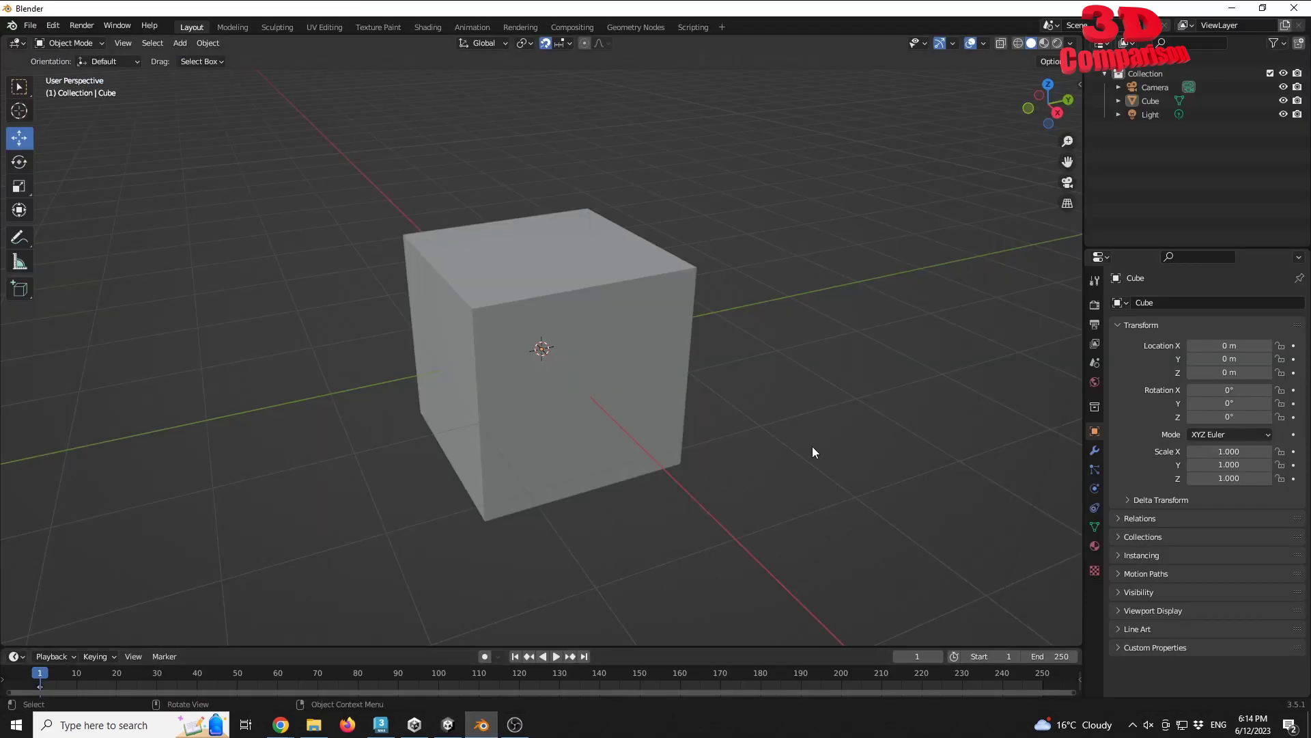
left_click(34, 30)
mouse_move(100, 35)
left_click(157, 34)
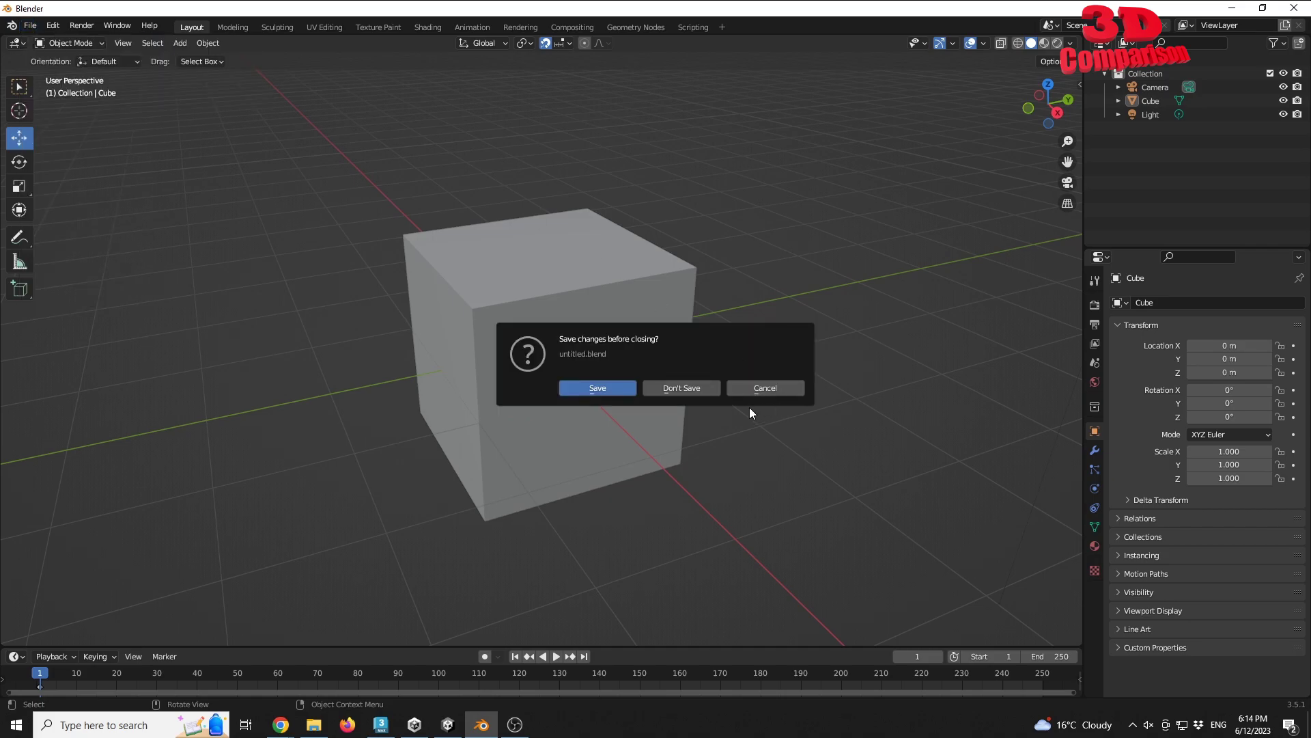
left_click(684, 390)
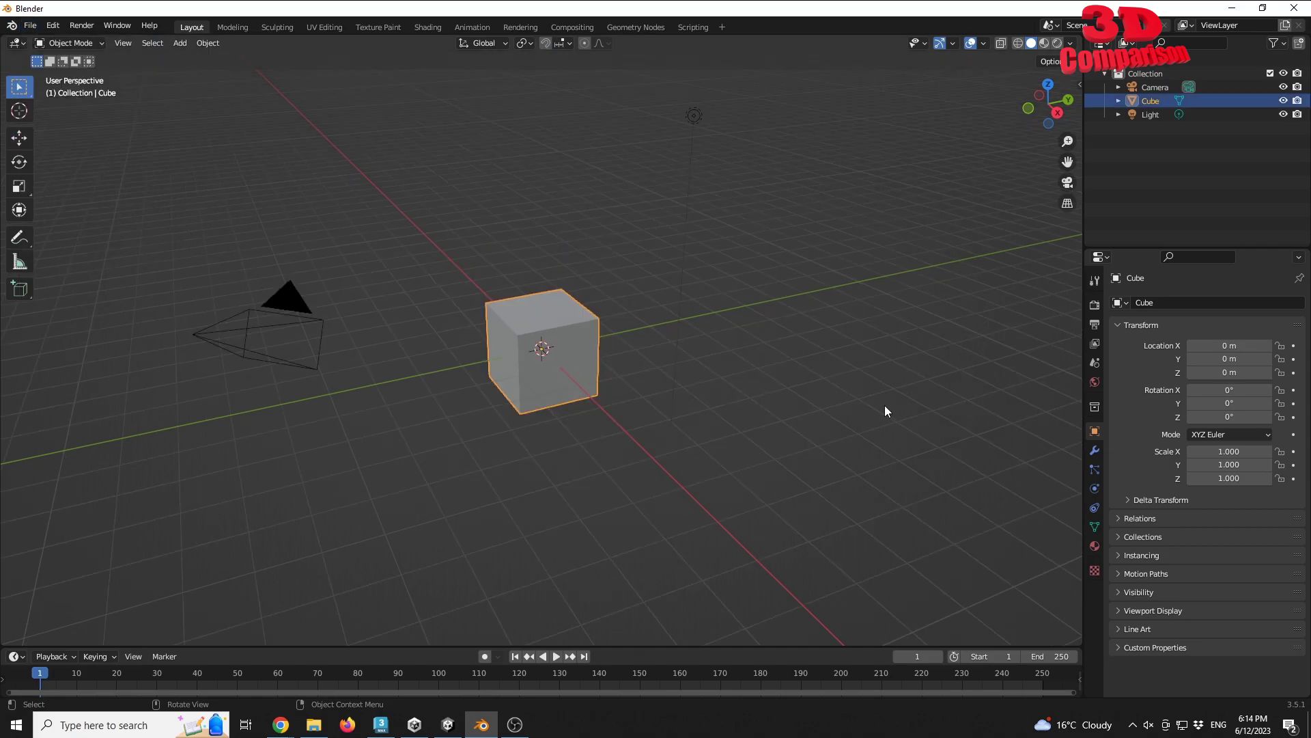
Select the default cube and check its scale and dimensions in the transform properties.
left_click(753, 376)
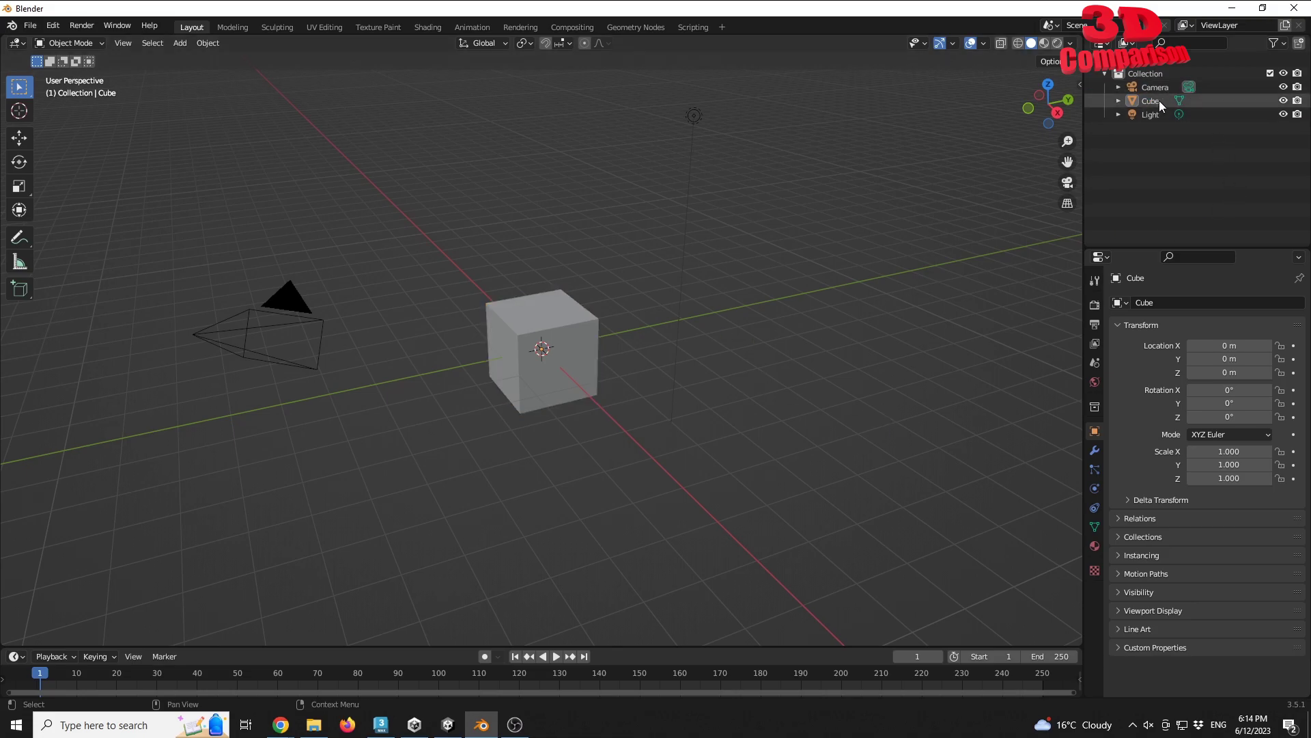
left_click(561, 362)
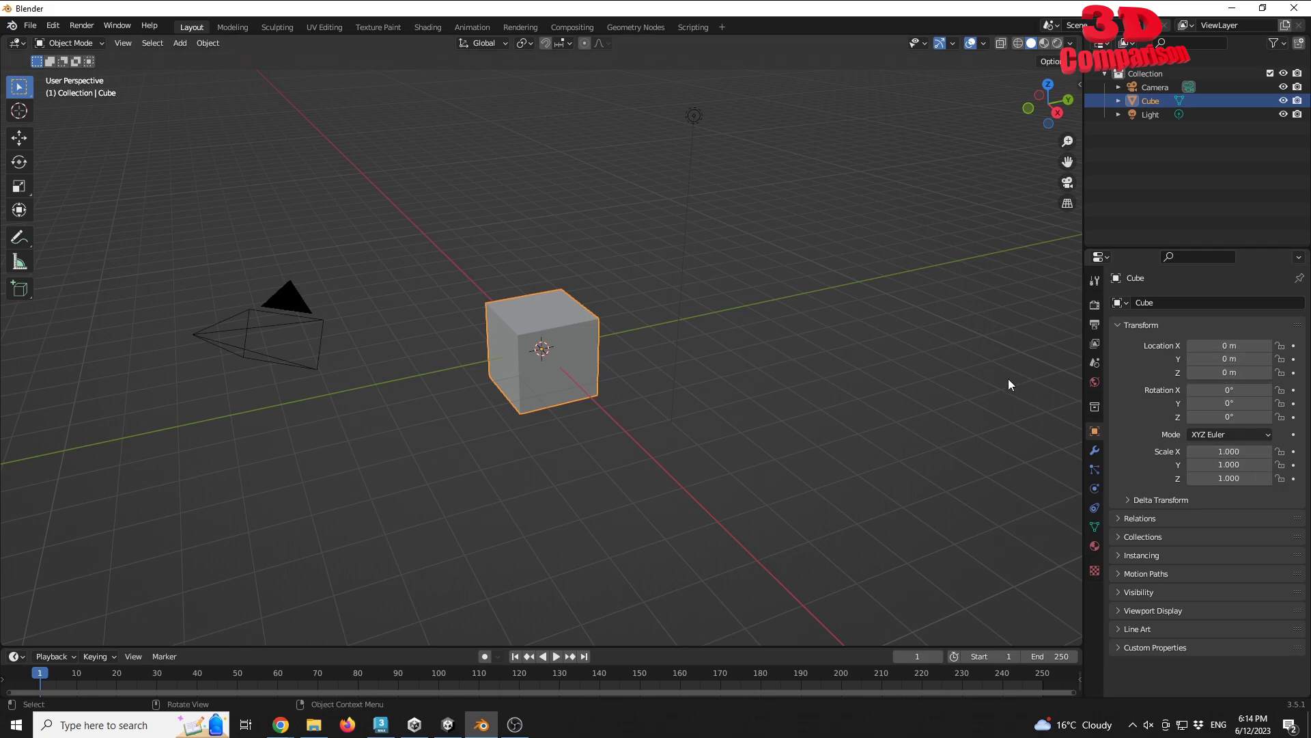
key("n")
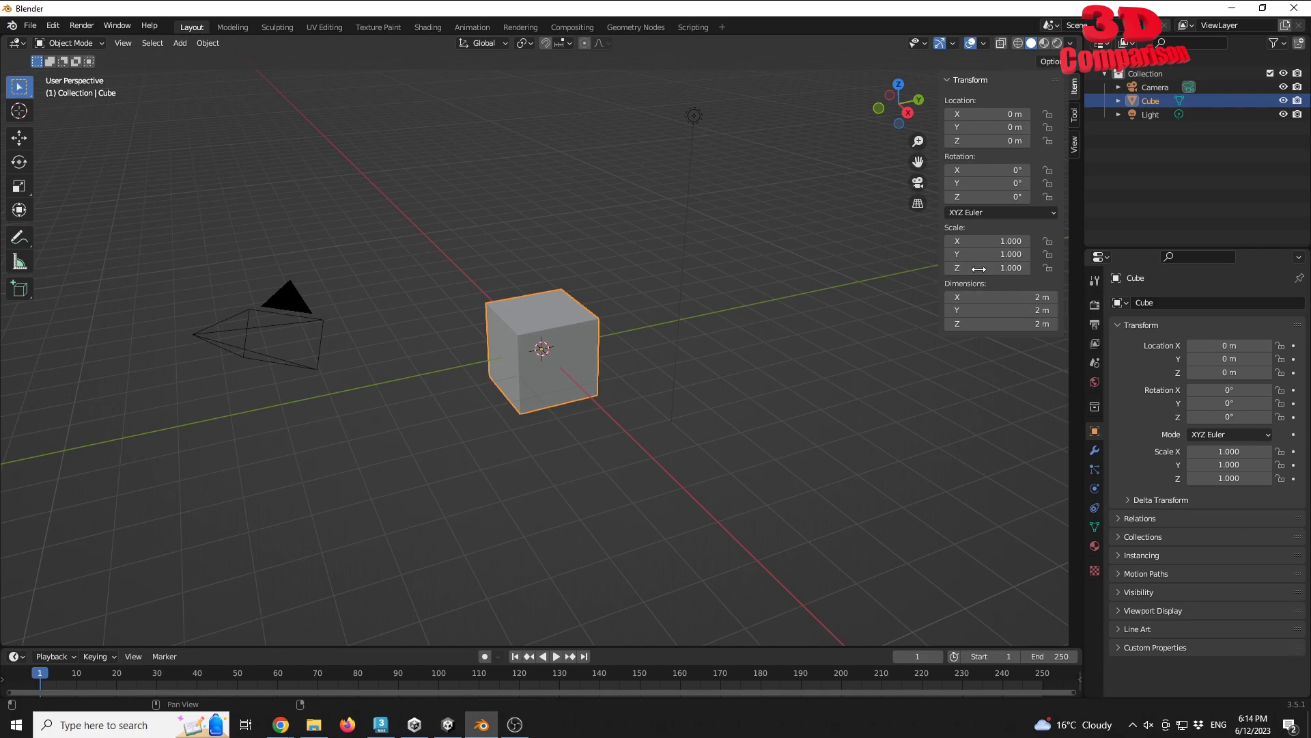
scroll(670, 330, "up", 4)
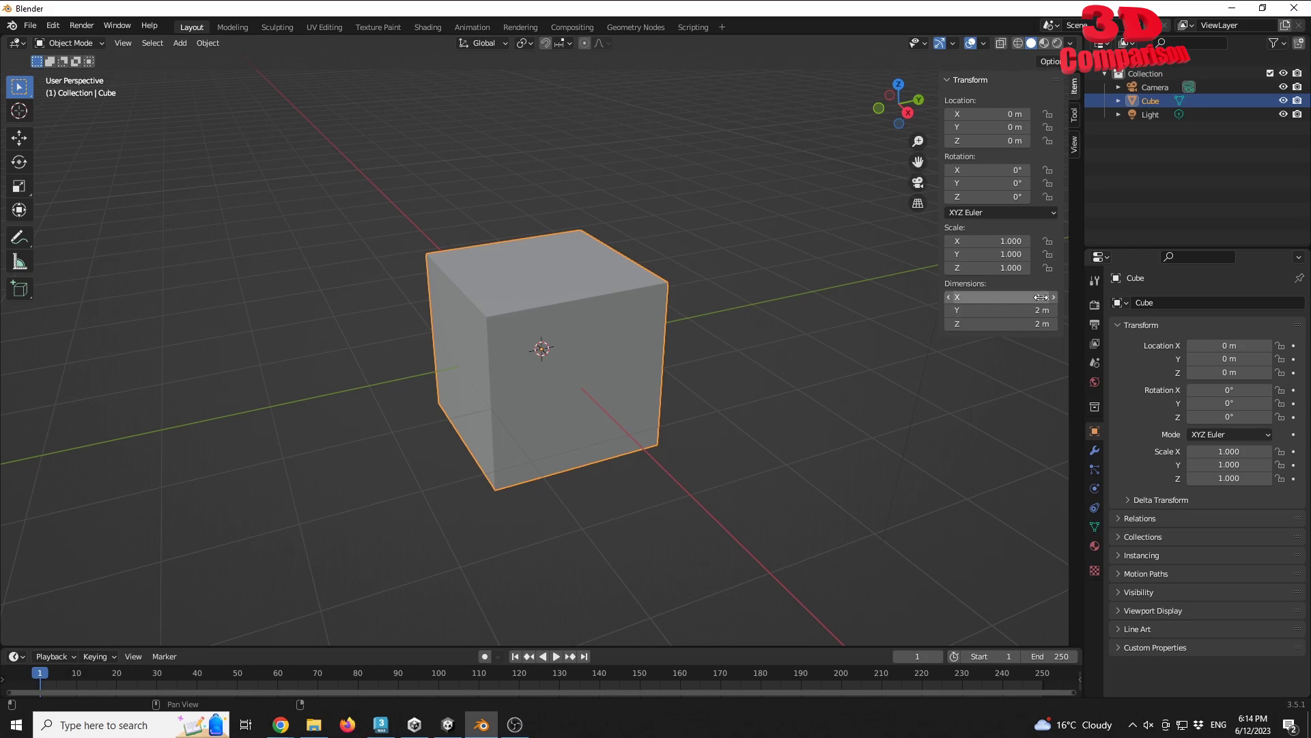
Measure the cube's upper front edge between its corners with snapping on, and return to the Move tool.
left_click(27, 265)
left_click(545, 43)
left_click_drag(486, 316, 668, 283)
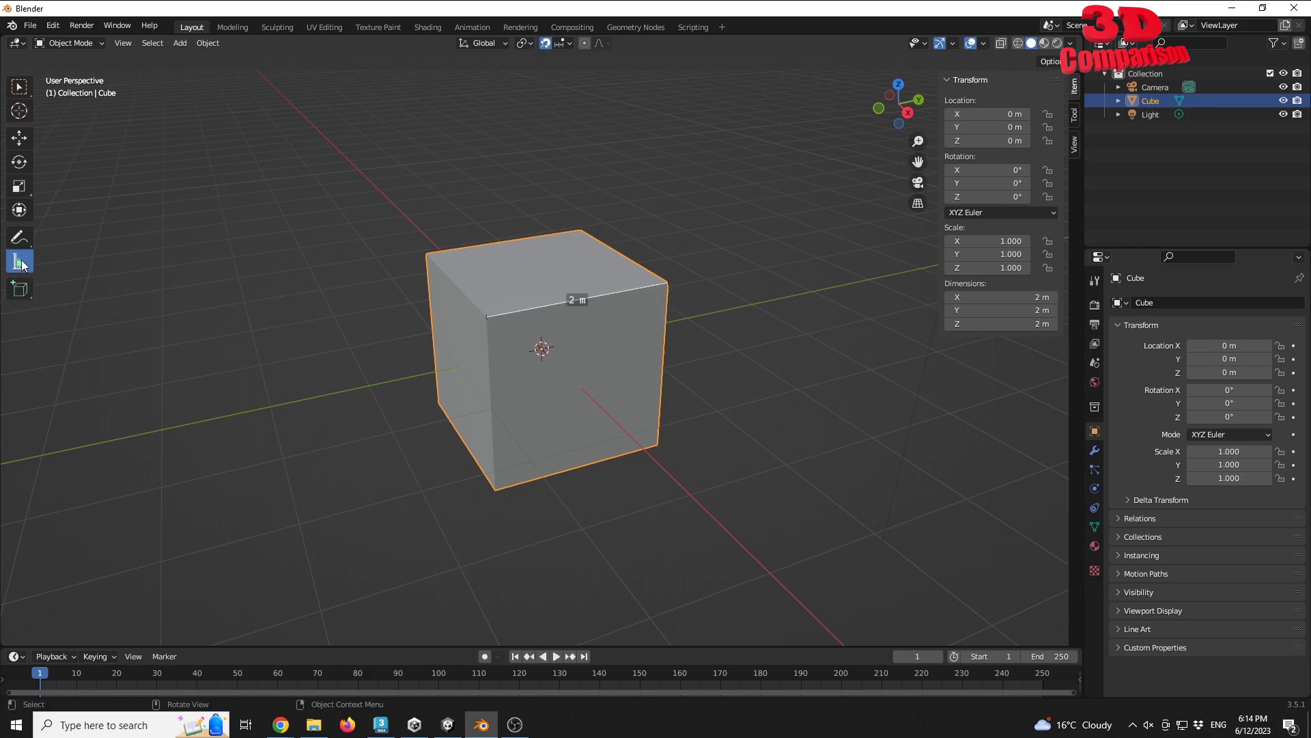
left_click(19, 138)
left_click(772, 396)
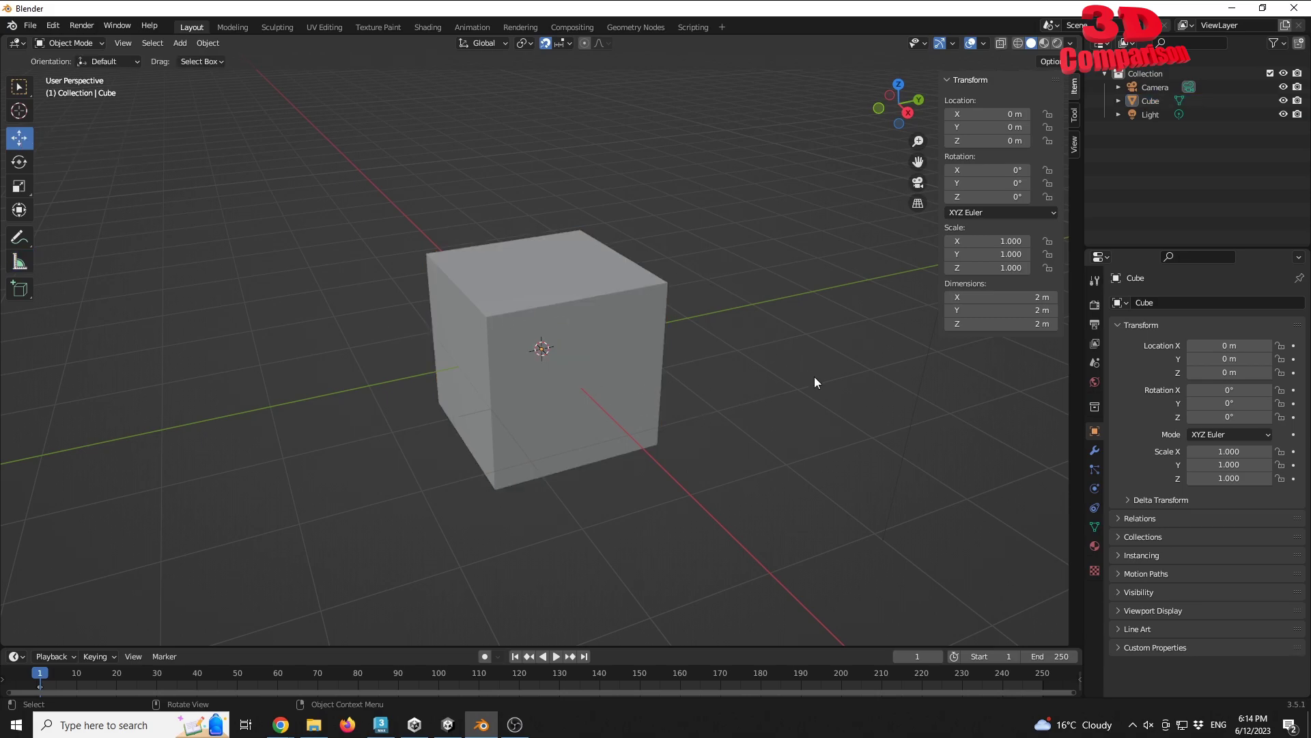
Select the Blender cube and export the scene as an FBX to the Desktop, named blender_cube_2m.
left_click(597, 306)
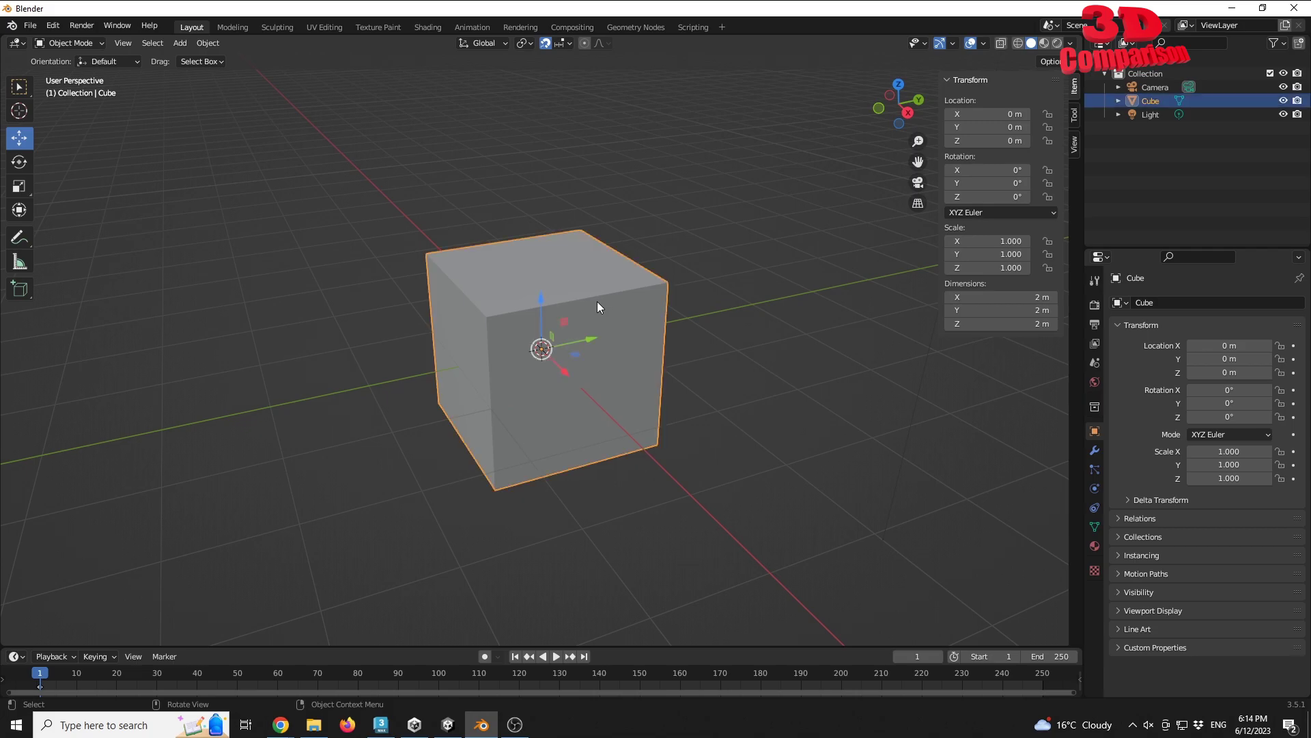
left_click(30, 25)
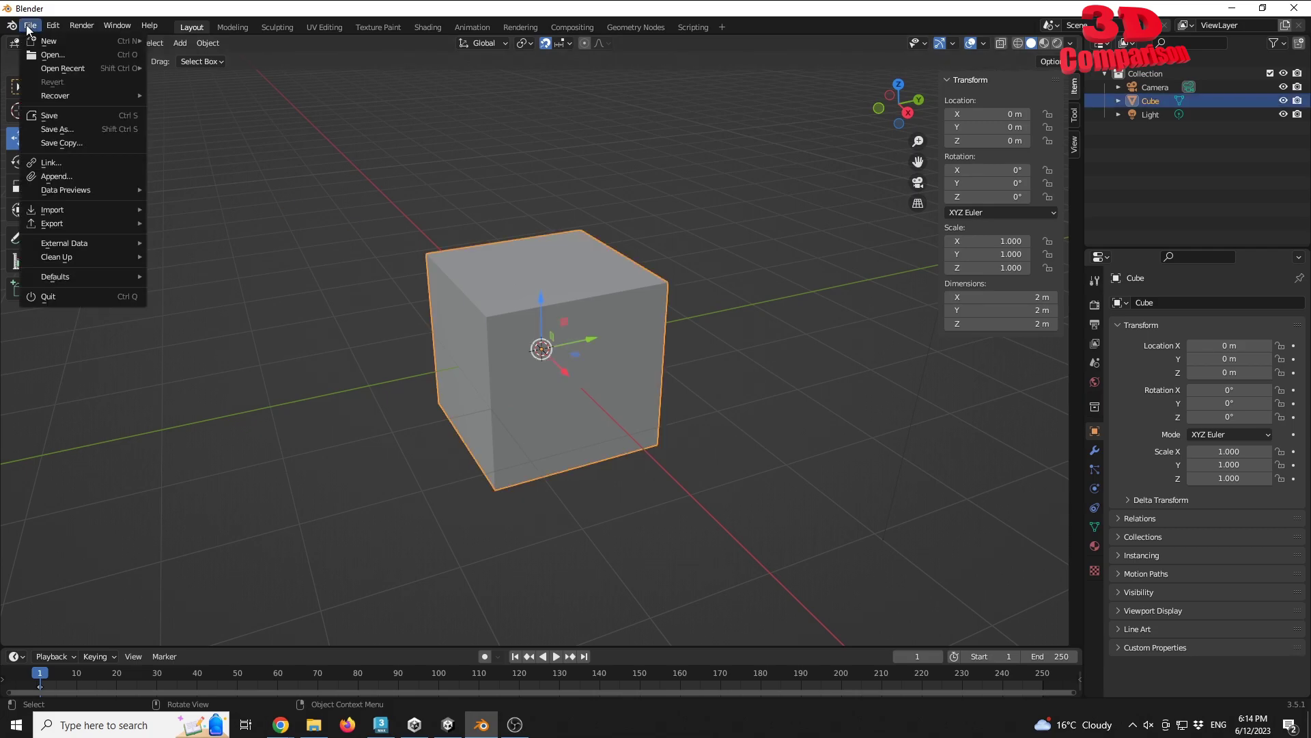
mouse_move(101, 224)
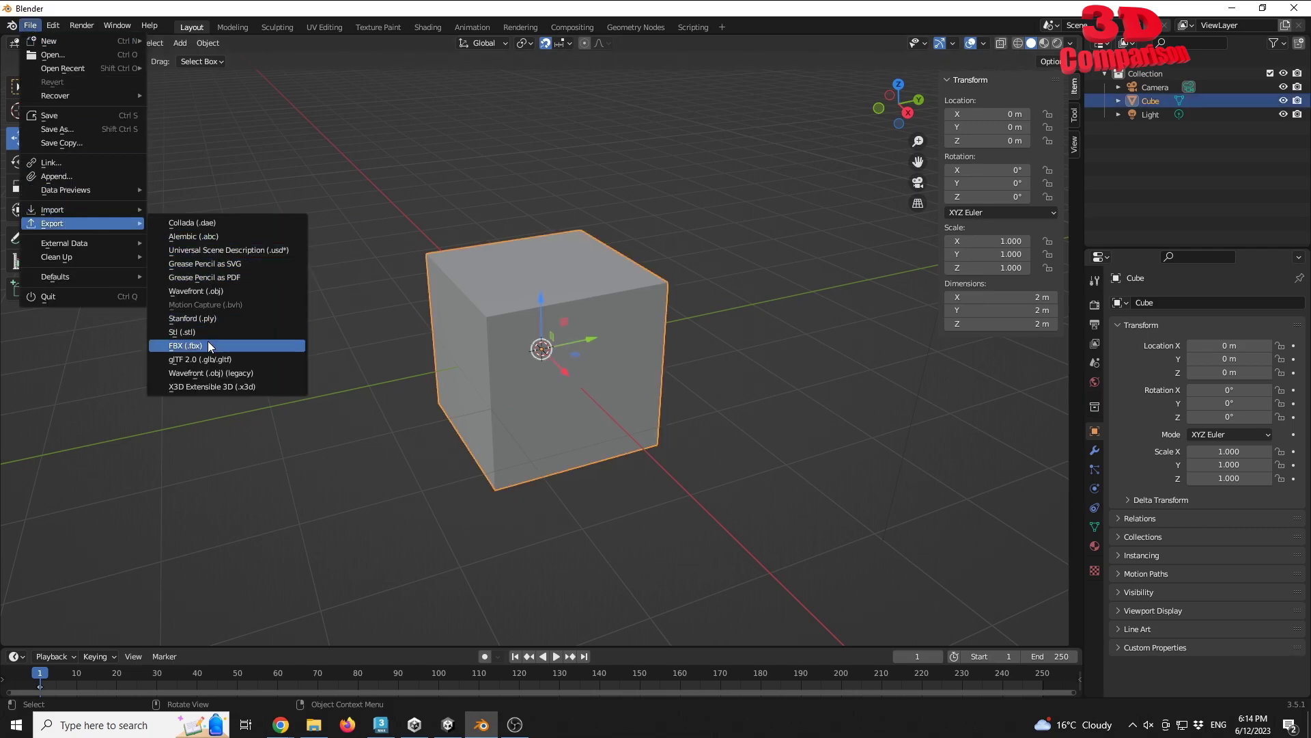
left_click(194, 346)
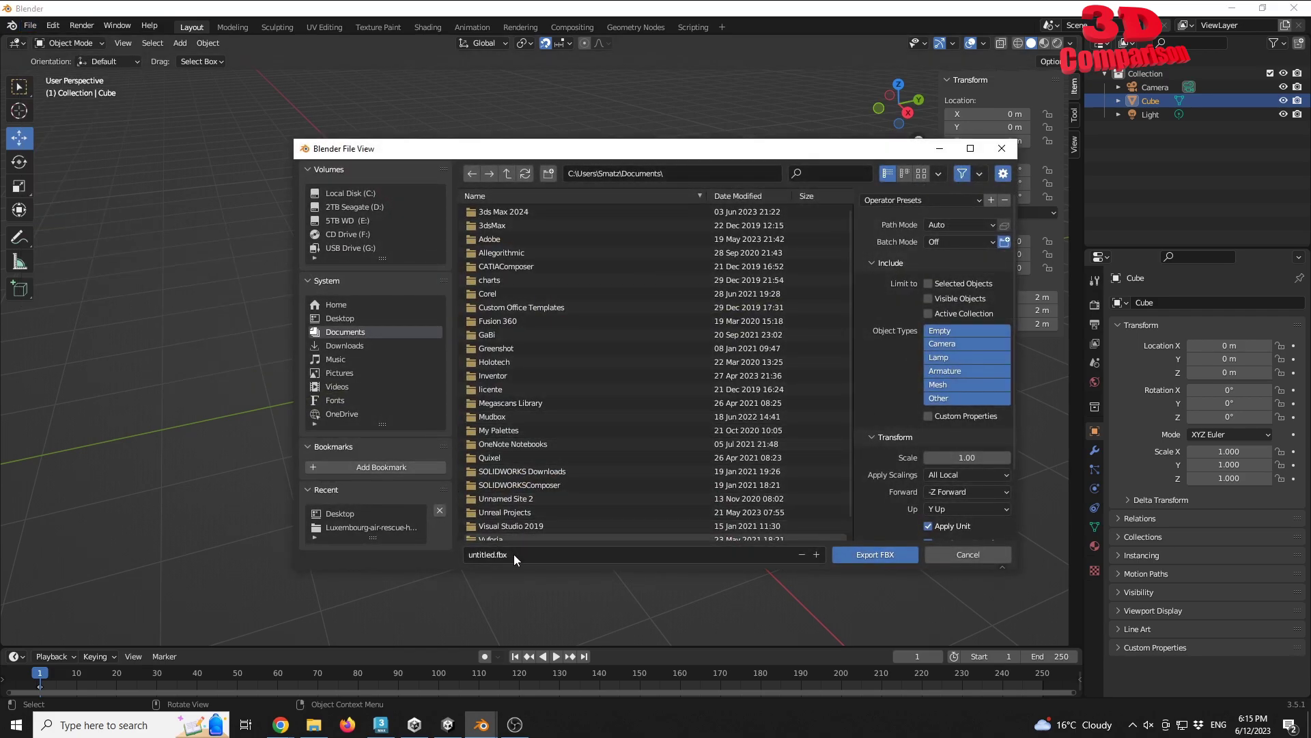
left_click(344, 318)
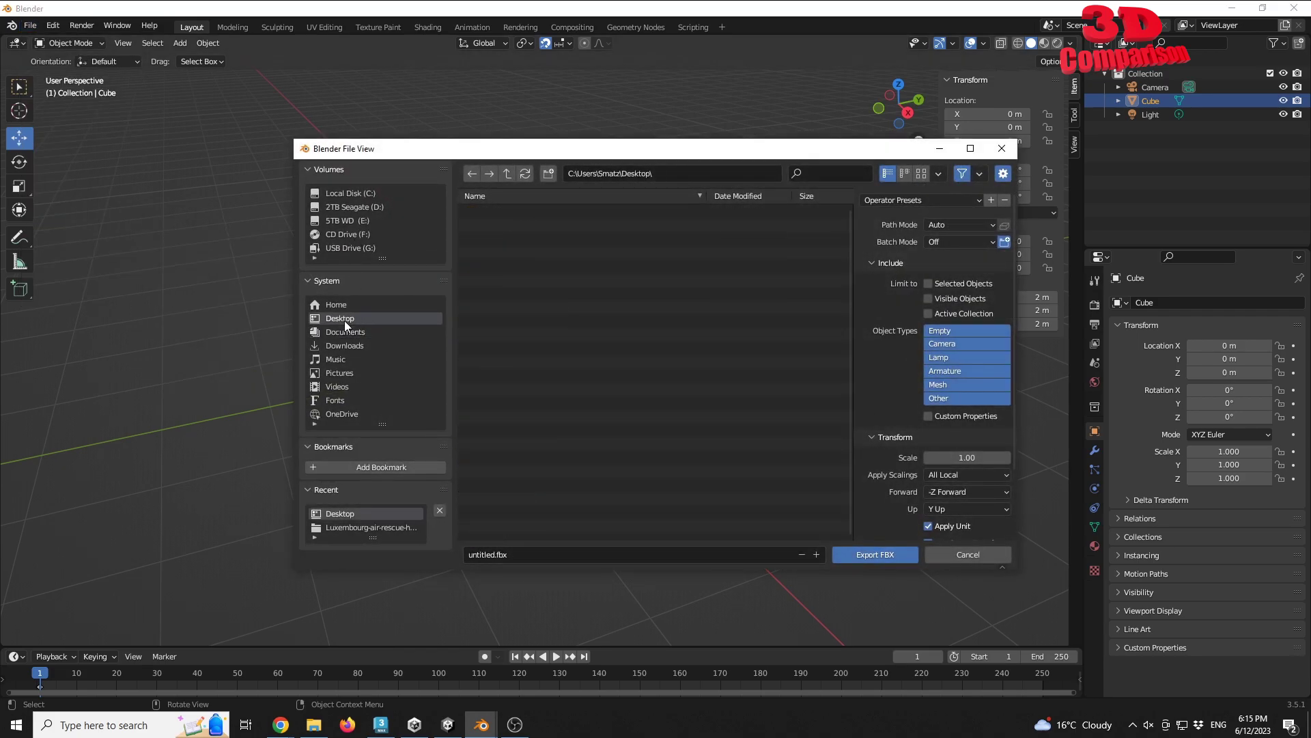
left_click(506, 554)
type("blender_")
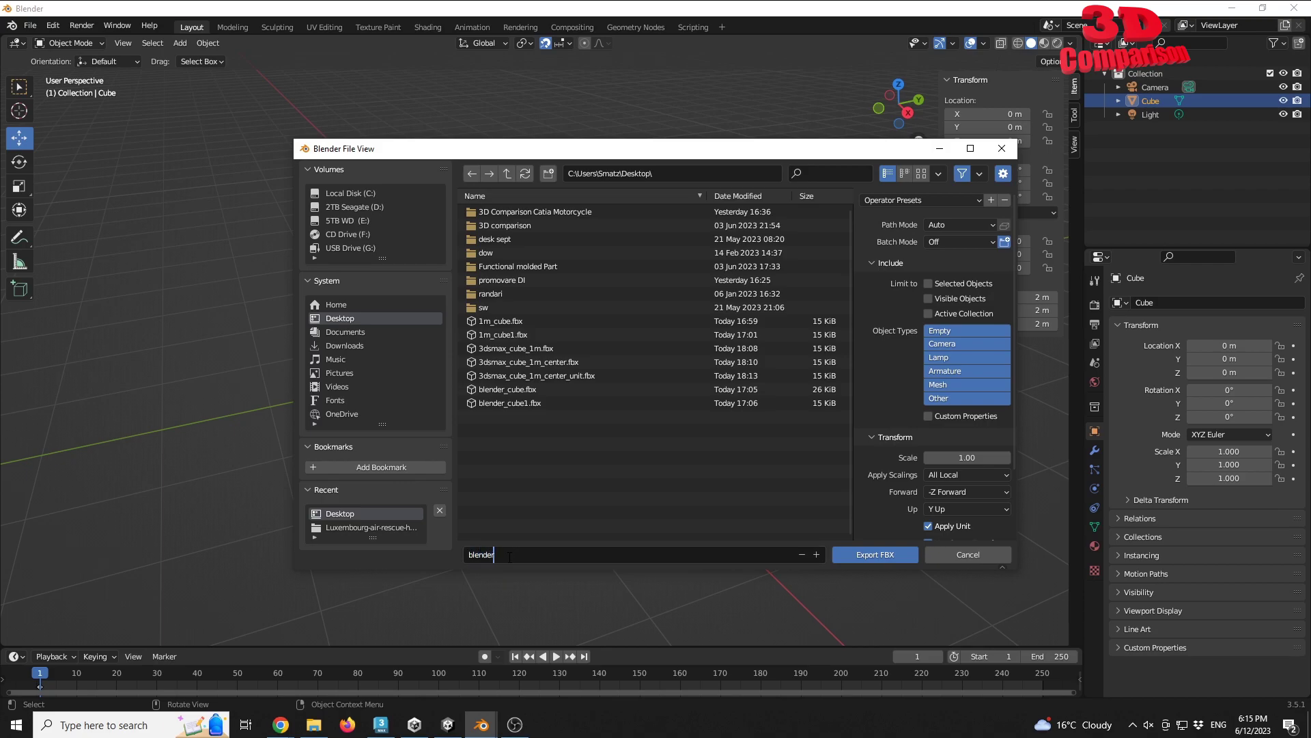
type("cube_1m")
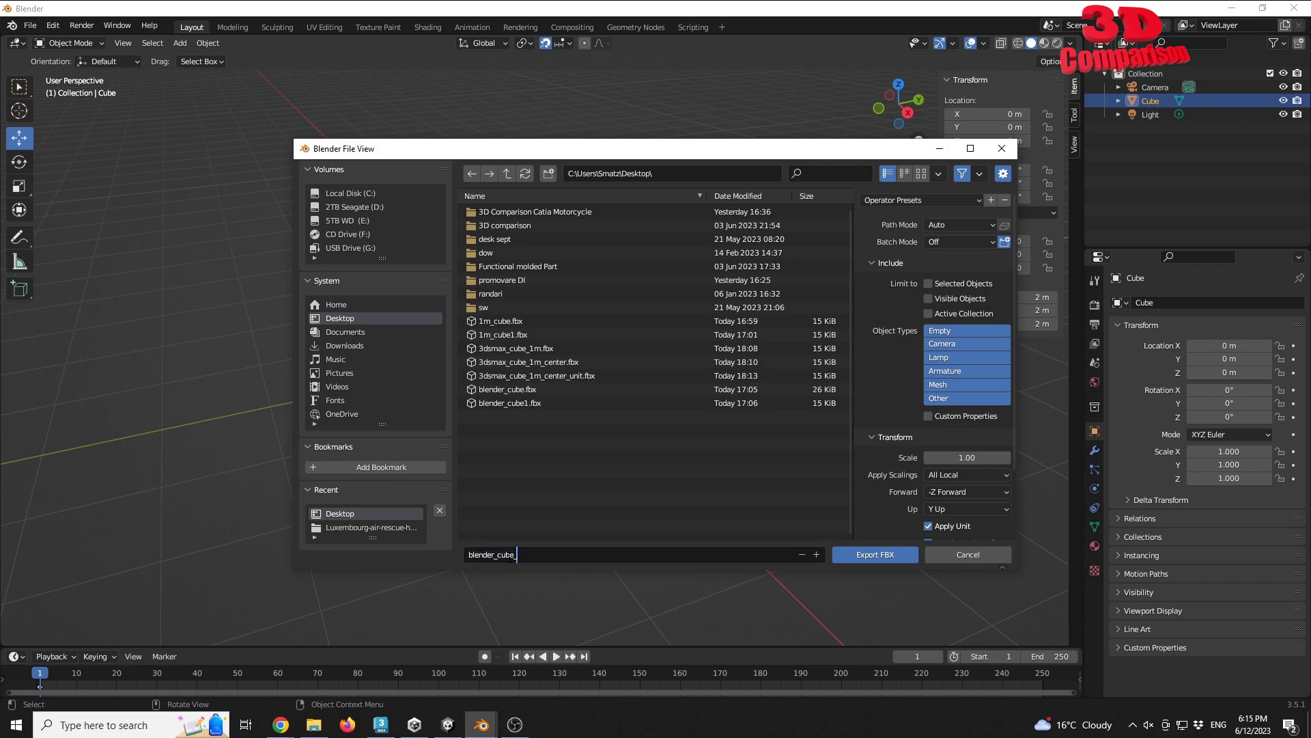
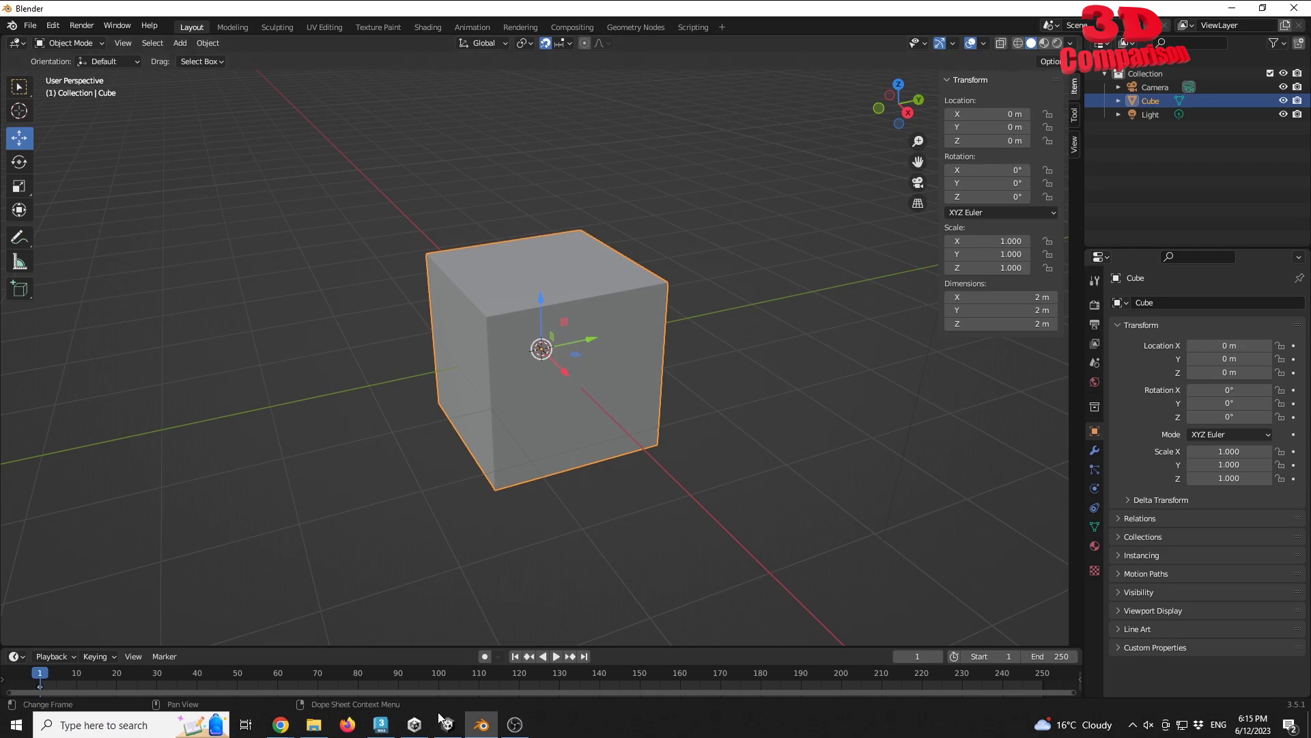
Switch to Unity and import blender_cube_2m from the Desktop into the 3d models assets folder.
left_click(448, 724)
right_click(411, 635)
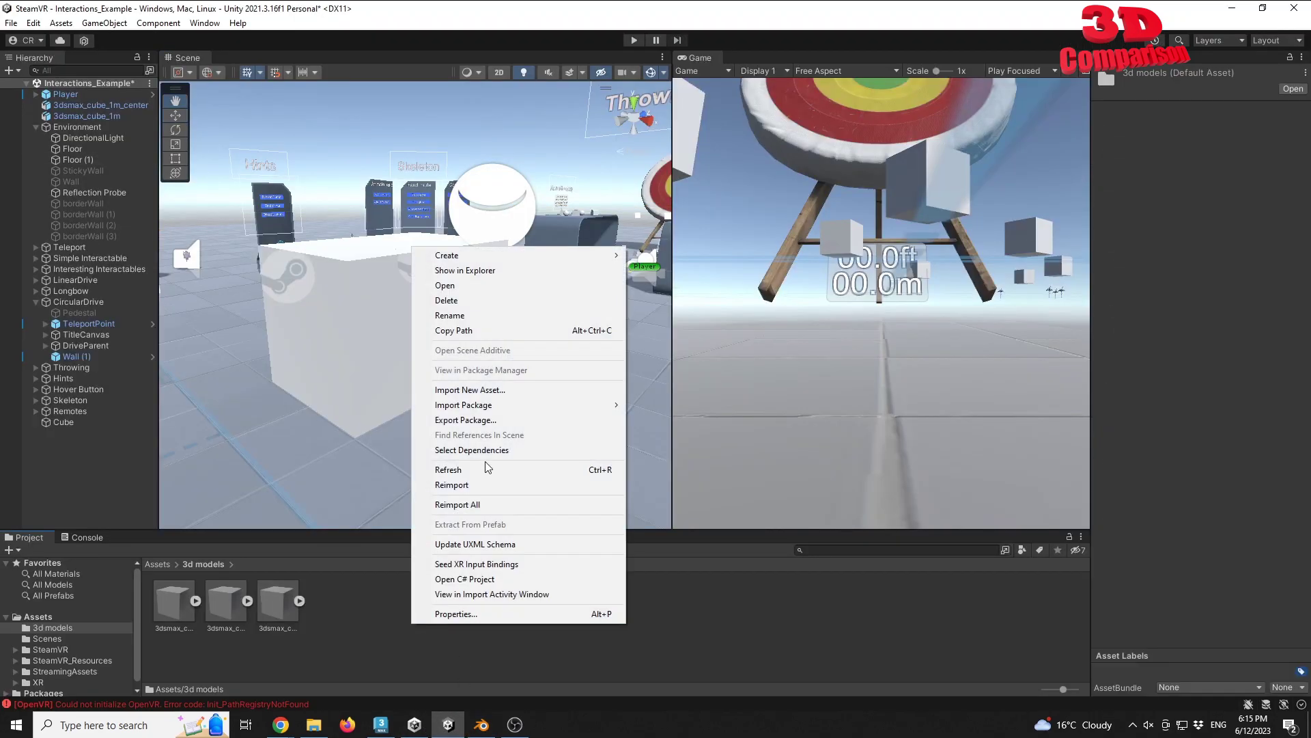
left_click(489, 391)
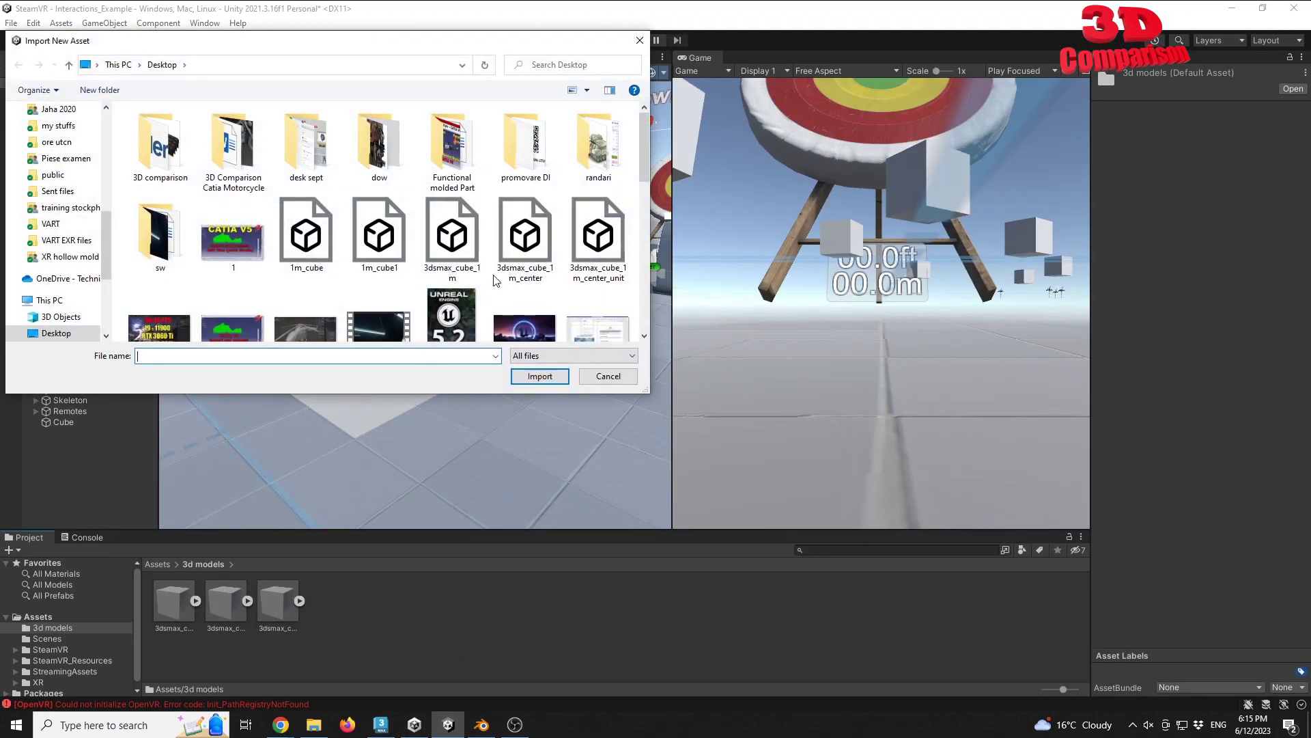
scroll(489, 247, "down", 3)
scroll(489, 248, "down", 2)
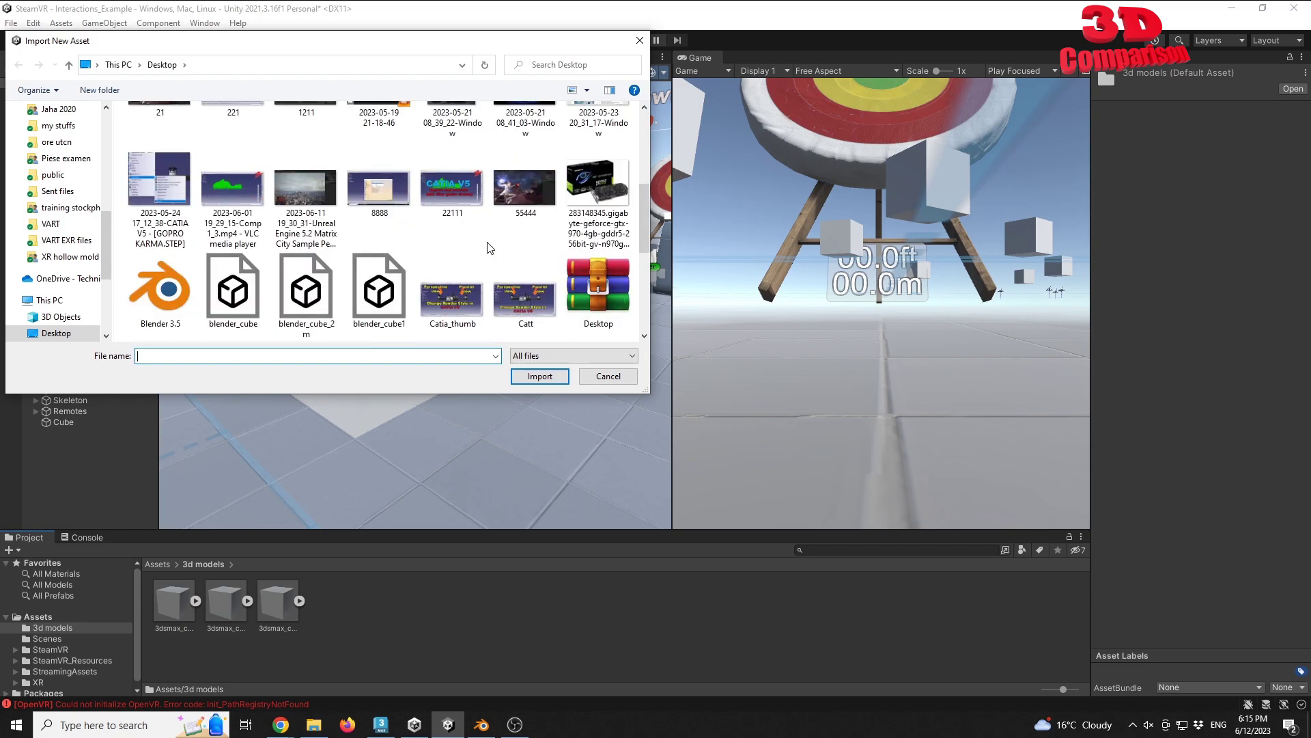
left_click(305, 300)
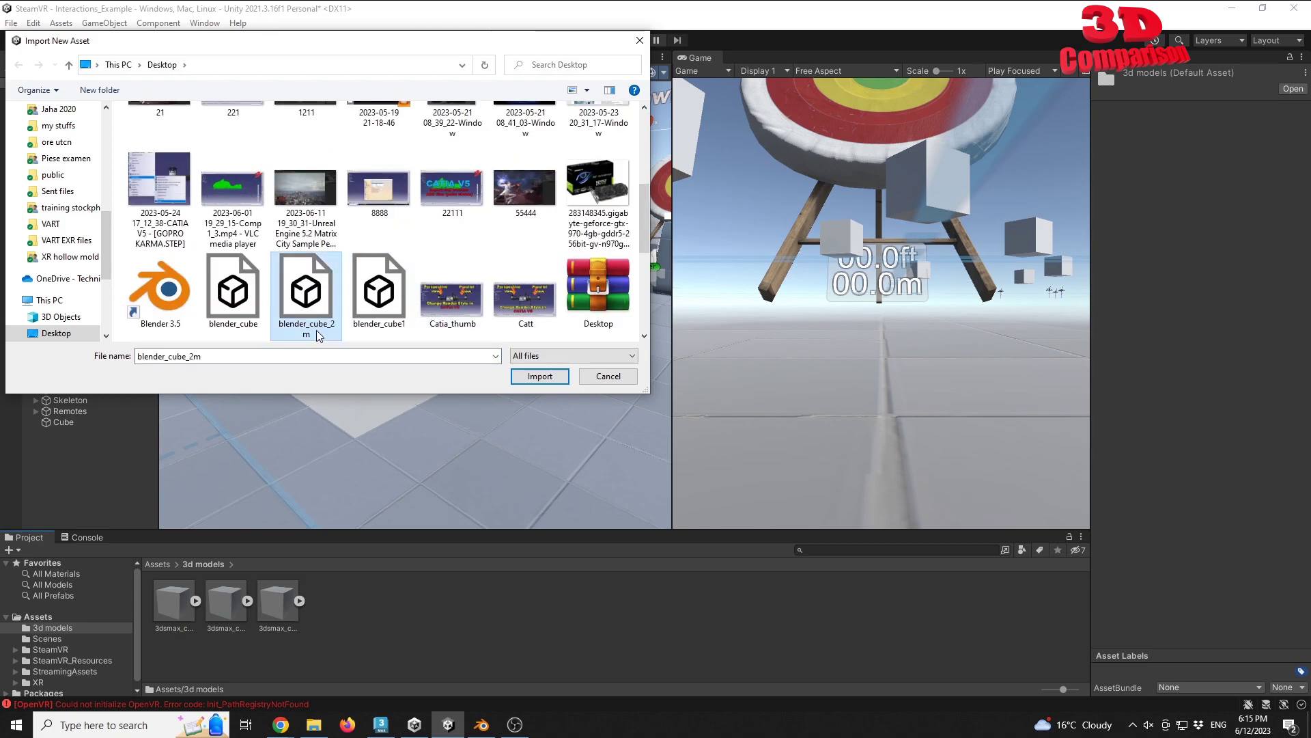
left_click(540, 377)
Place blender_cube_2m in the scene and vertex-snap its lower corner to the lower corner of the 1 m cube.
scroll(552, 379, "down", 5)
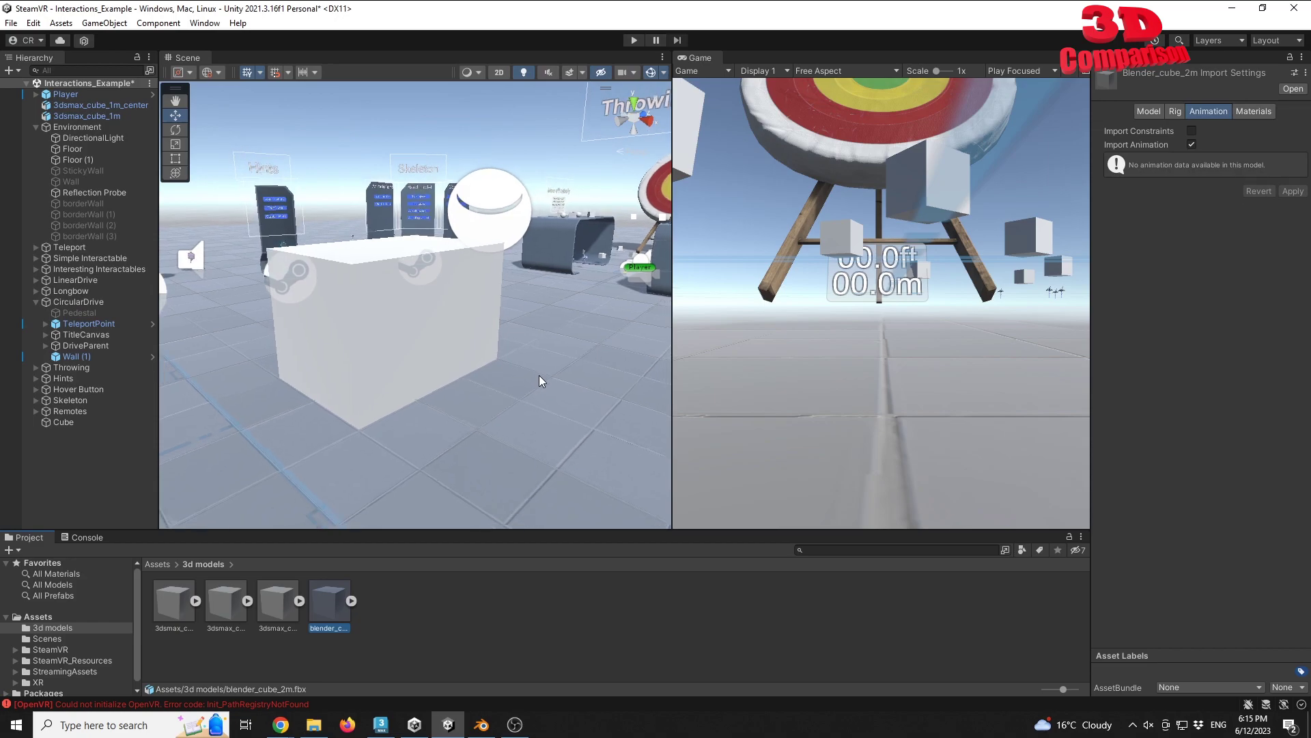
left_click_drag(374, 599, 524, 370)
scroll(536, 367, "up", 5)
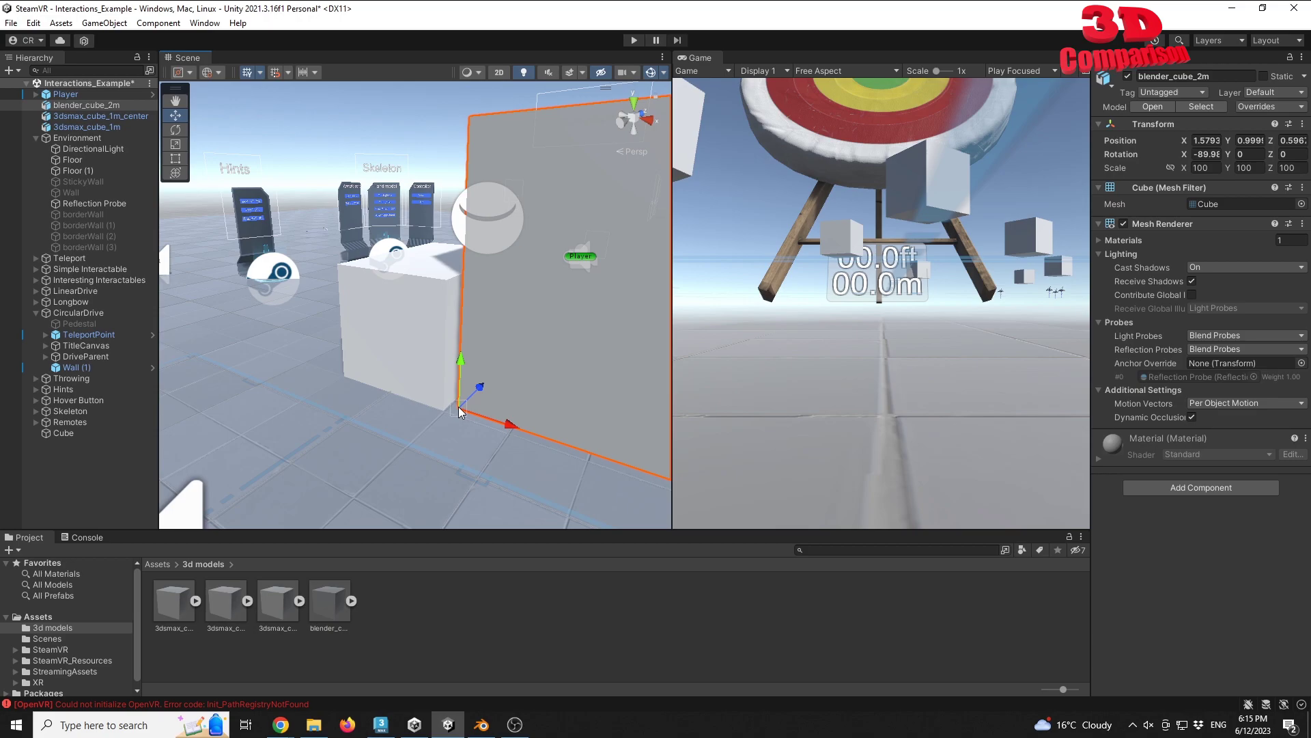
left_click_drag(457, 407, 443, 405)
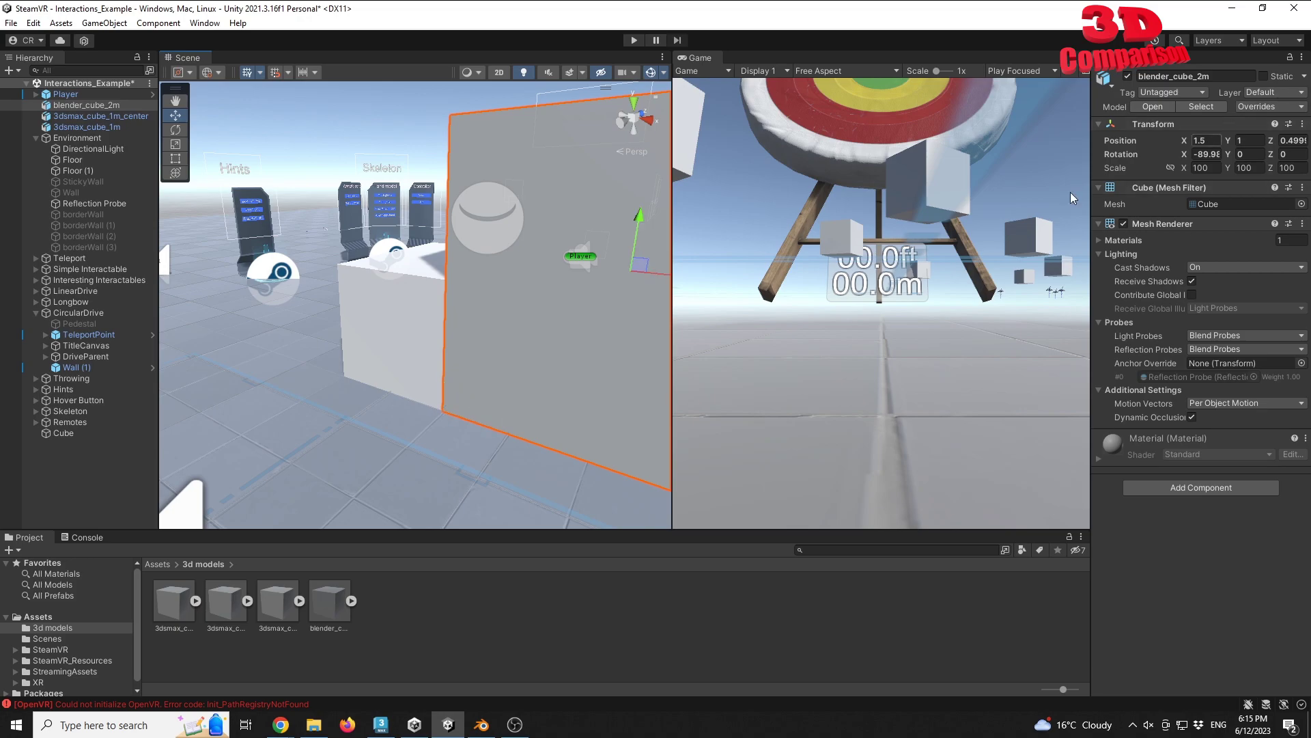
Select the 1 m cubes one by one to identify them, and delete the 3dsmax_cube_1m object.
left_click_drag(450, 411, 374, 366, "alt")
left_click(375, 366)
left_click_drag(476, 373, 499, 311, "alt")
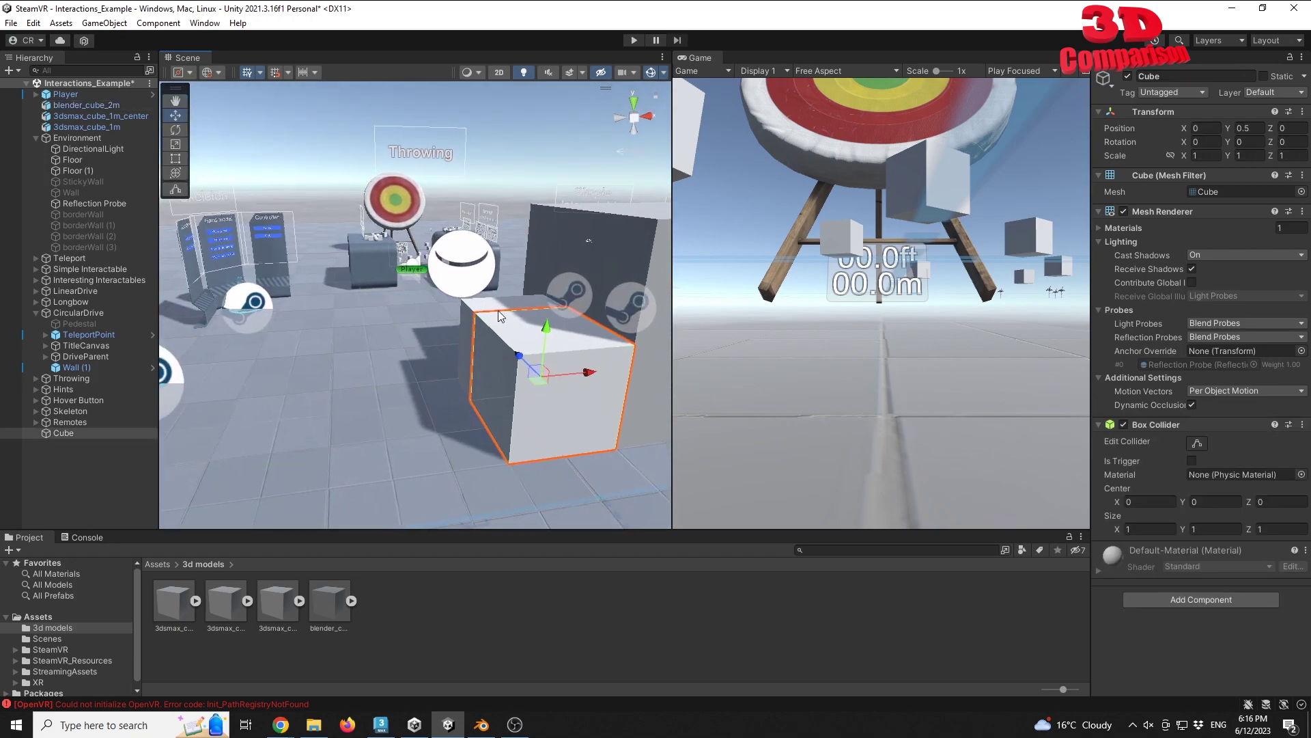
left_click(498, 311)
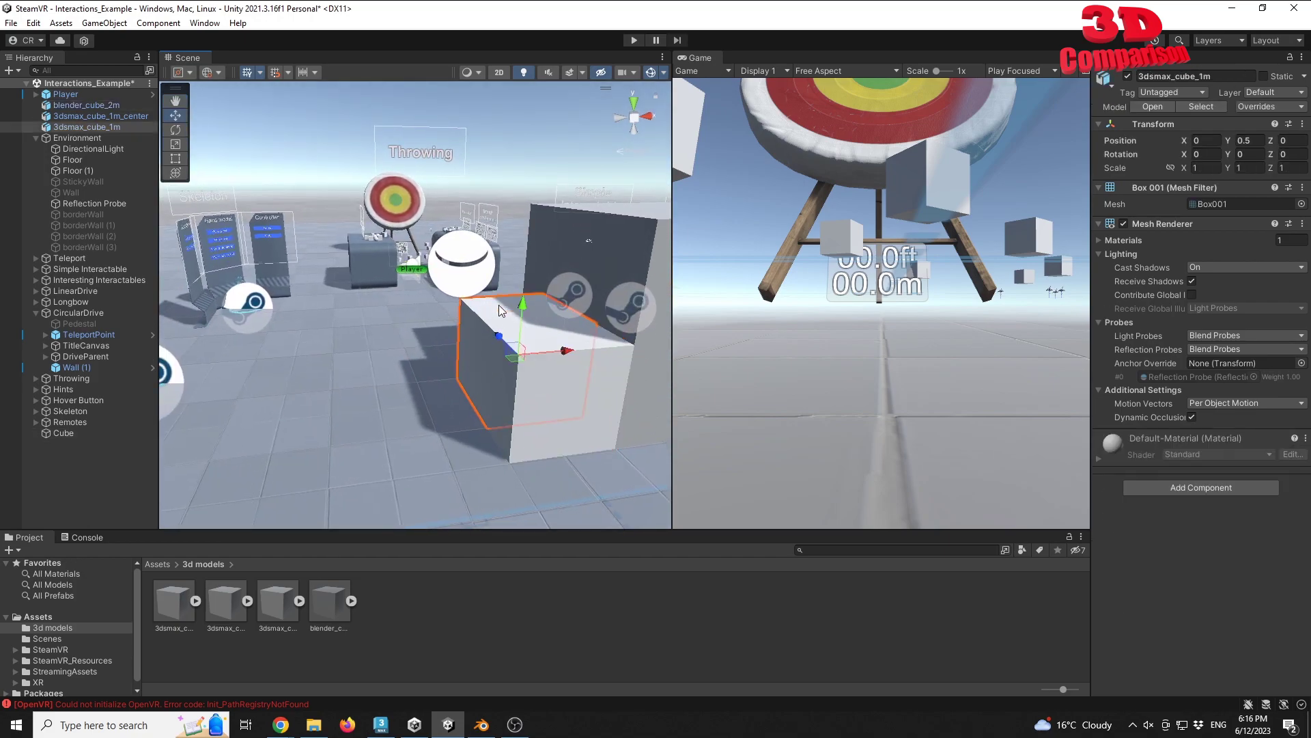
left_click(140, 117)
left_click_drag(428, 288, 410, 321, "alt")
left_click(100, 127)
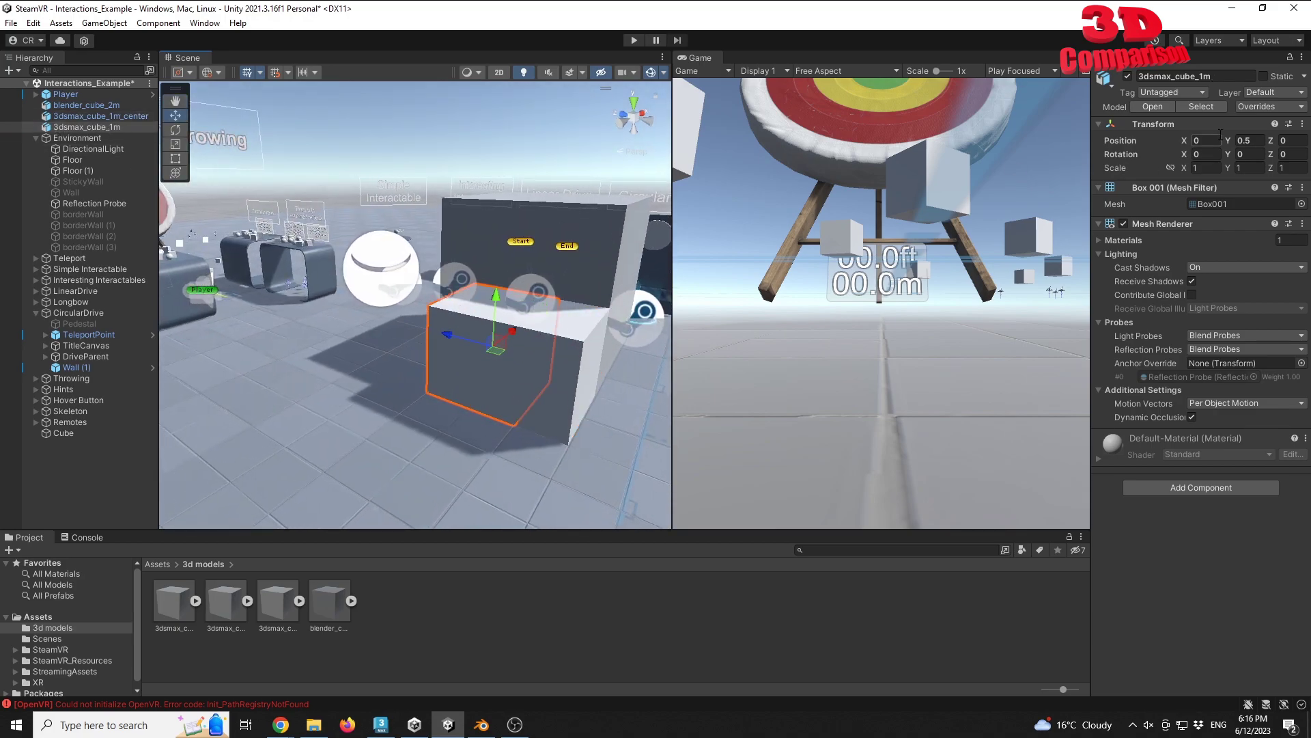
key("Delete")
Duplicate 3dsmax_cube_1m_center and vertex-snap the copy against the original's side, at Z 1.
left_click(572, 371)
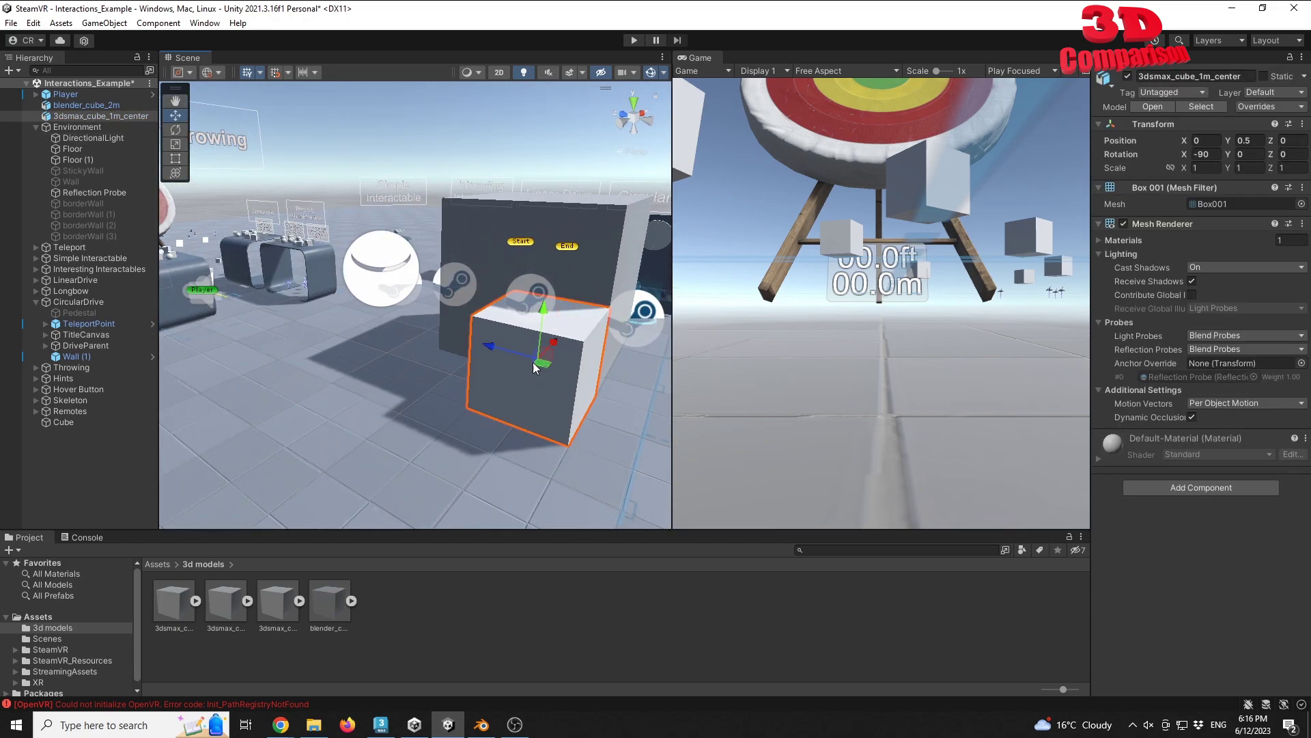
key("ctrl+d")
left_click_drag(508, 350, 457, 403)
Select the Cube and the adjacent 3dsmax copy, duplicate both and snap the pair alongside at X -1.
left_click(543, 399)
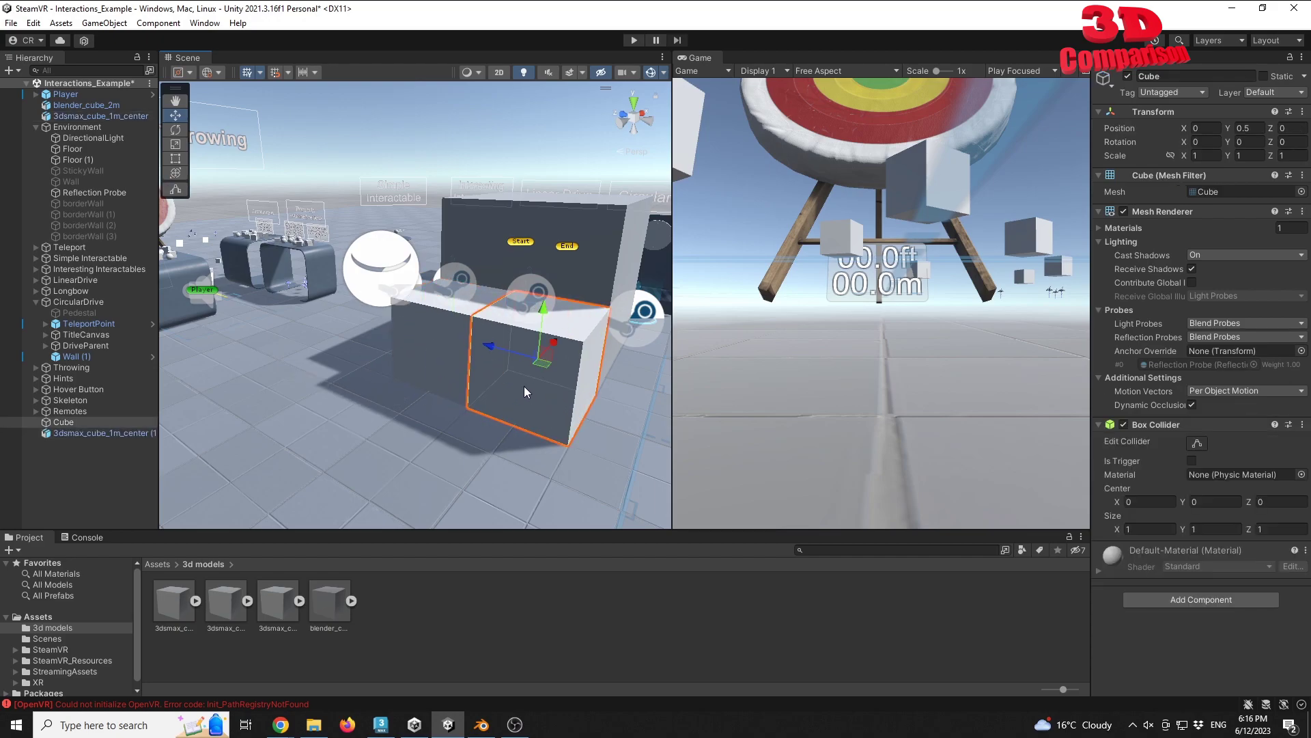
left_click(451, 364, "shift")
key("ctrl+d")
left_click_drag(505, 339, 575, 349)
Select all four 1 m cubes, duplicate them and snap the copies on top as a second layer at Y 1.5.
scroll(588, 362, "down", 5)
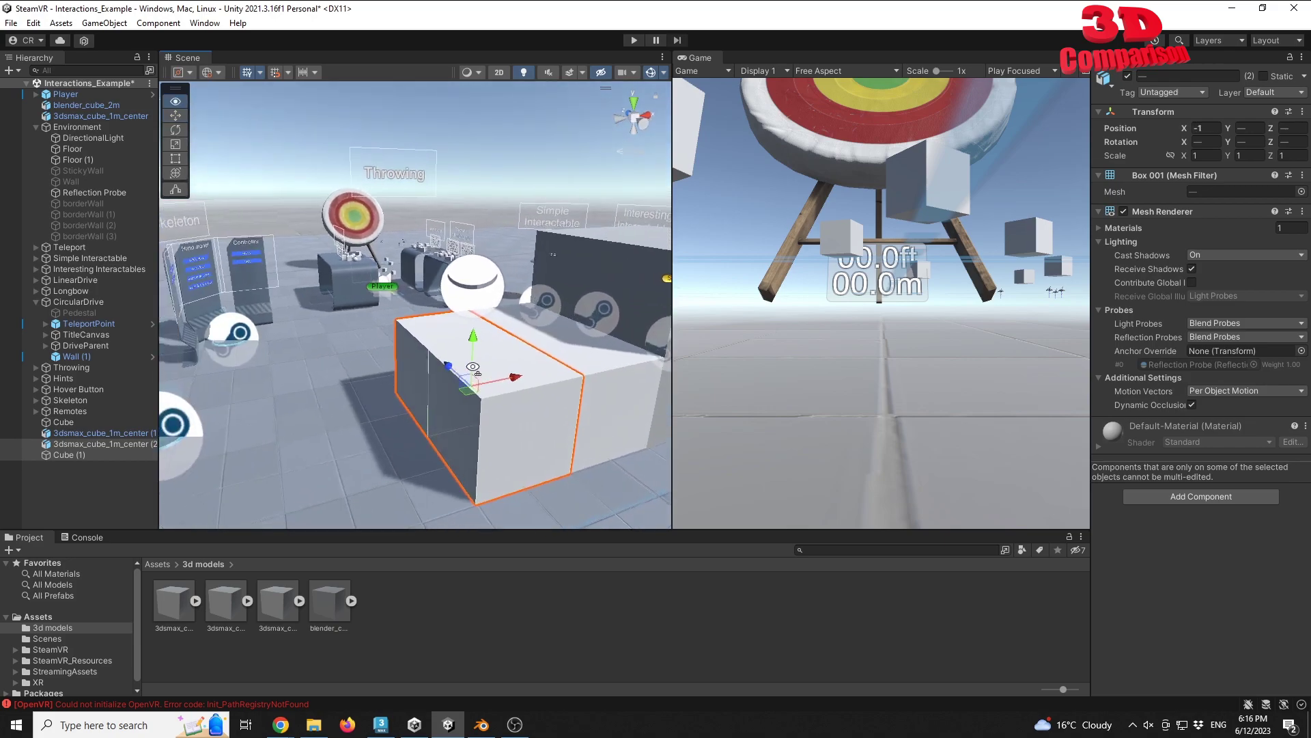
left_click(425, 321, "shift")
key("ctrl+d")
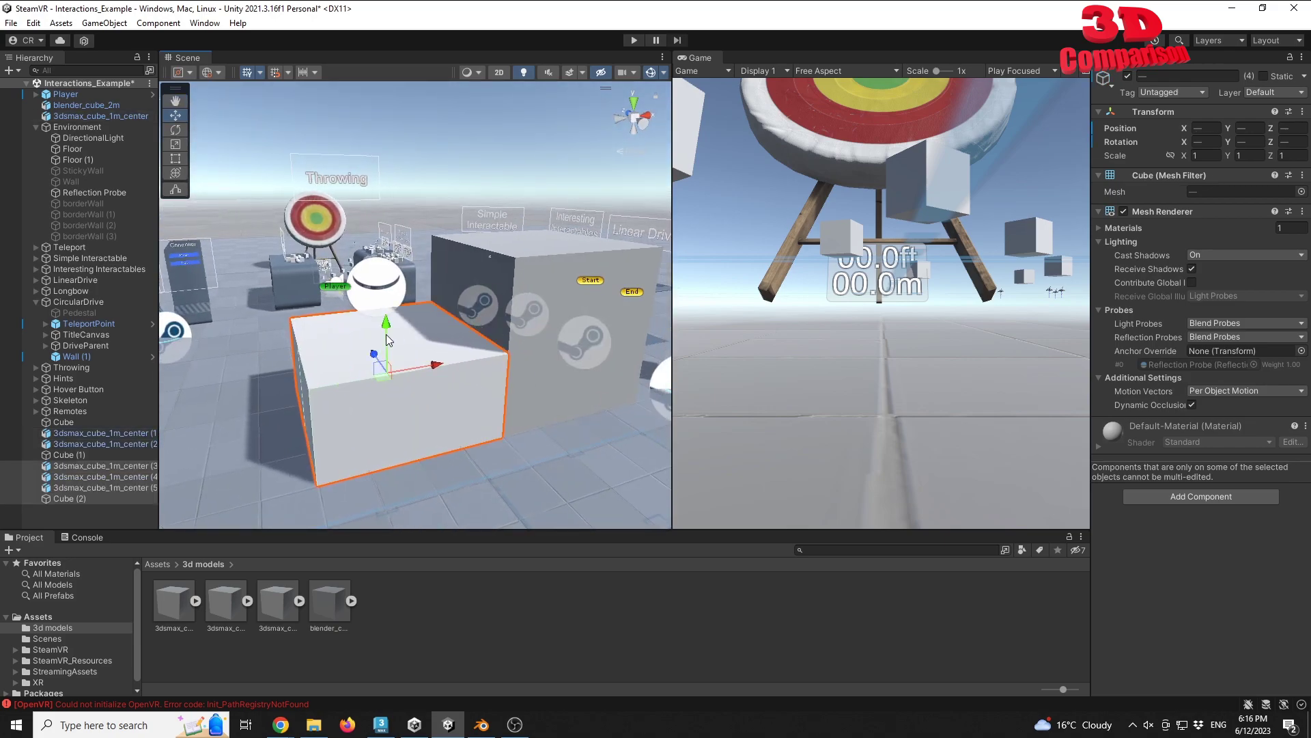
left_click_drag(386, 322, 319, 375)
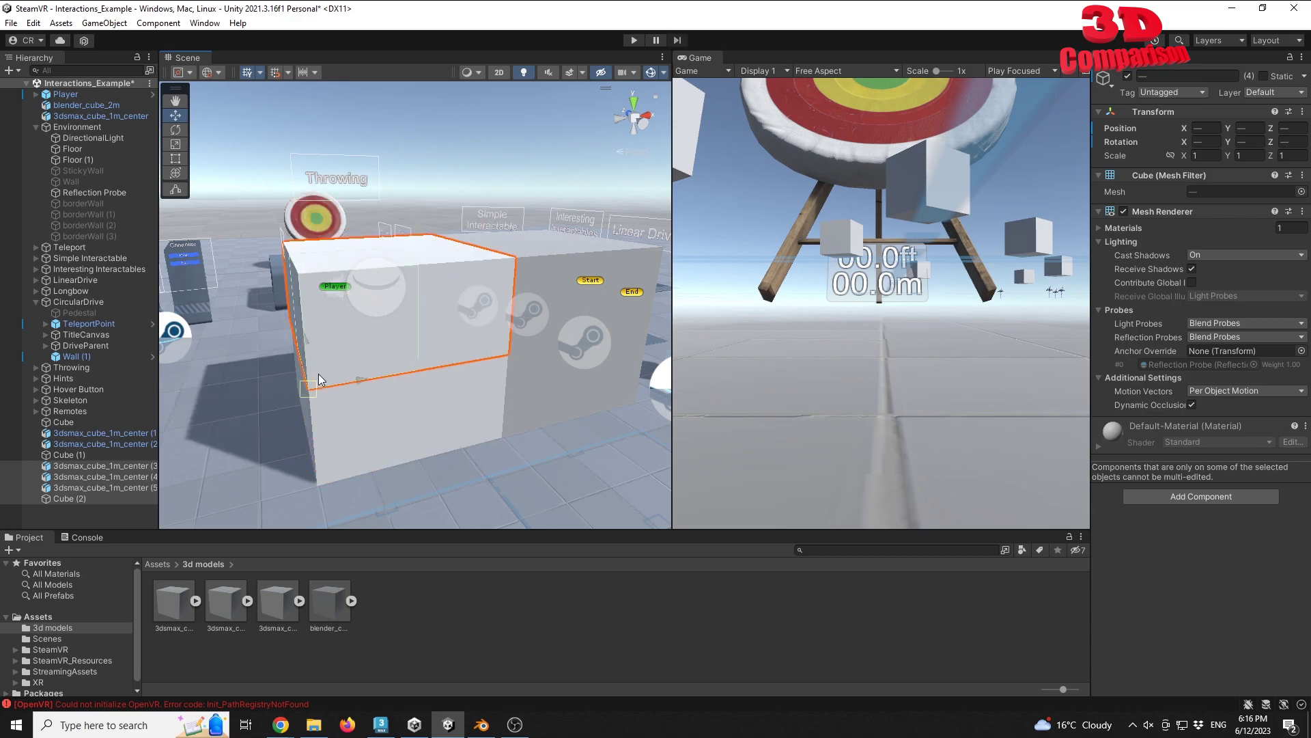
Inspect the individual cubes of the 2×2×2 stack and compare the whole block with the adjacent blender_cube_2m.
left_click_drag(437, 384, 295, 439, "alt")
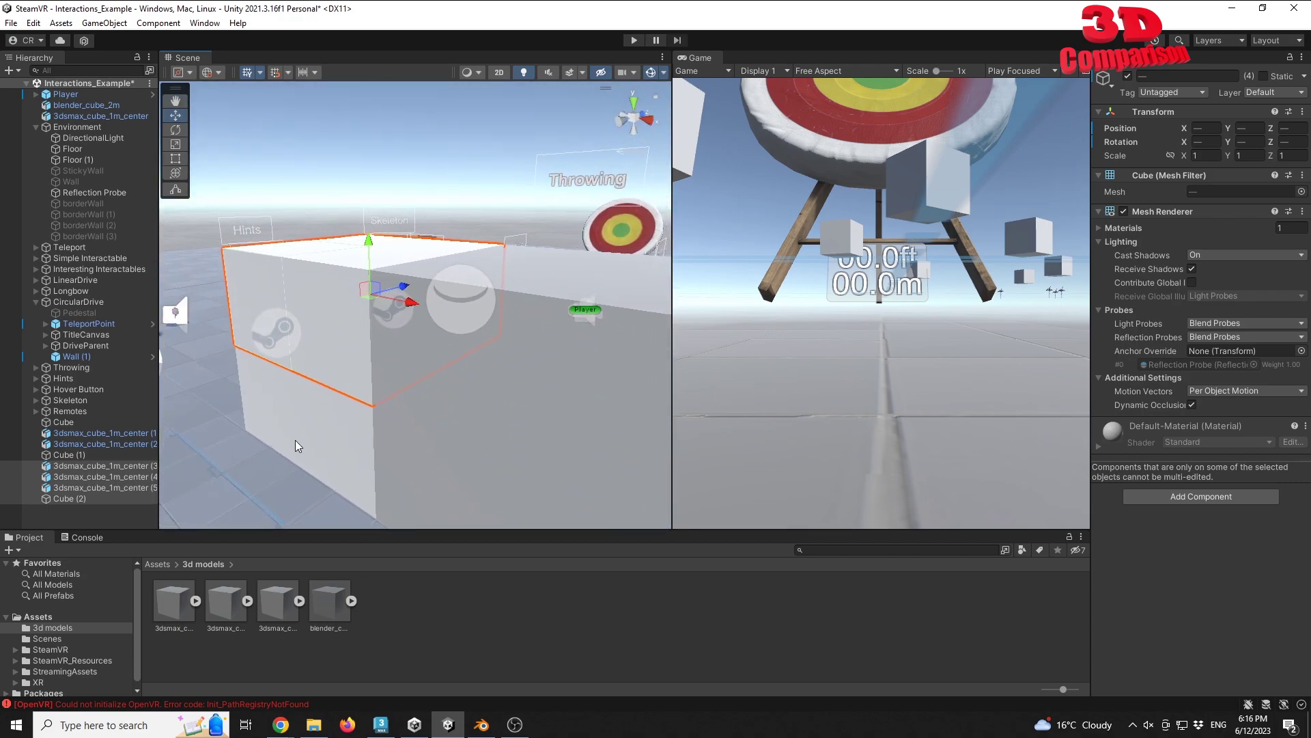
left_click(295, 440)
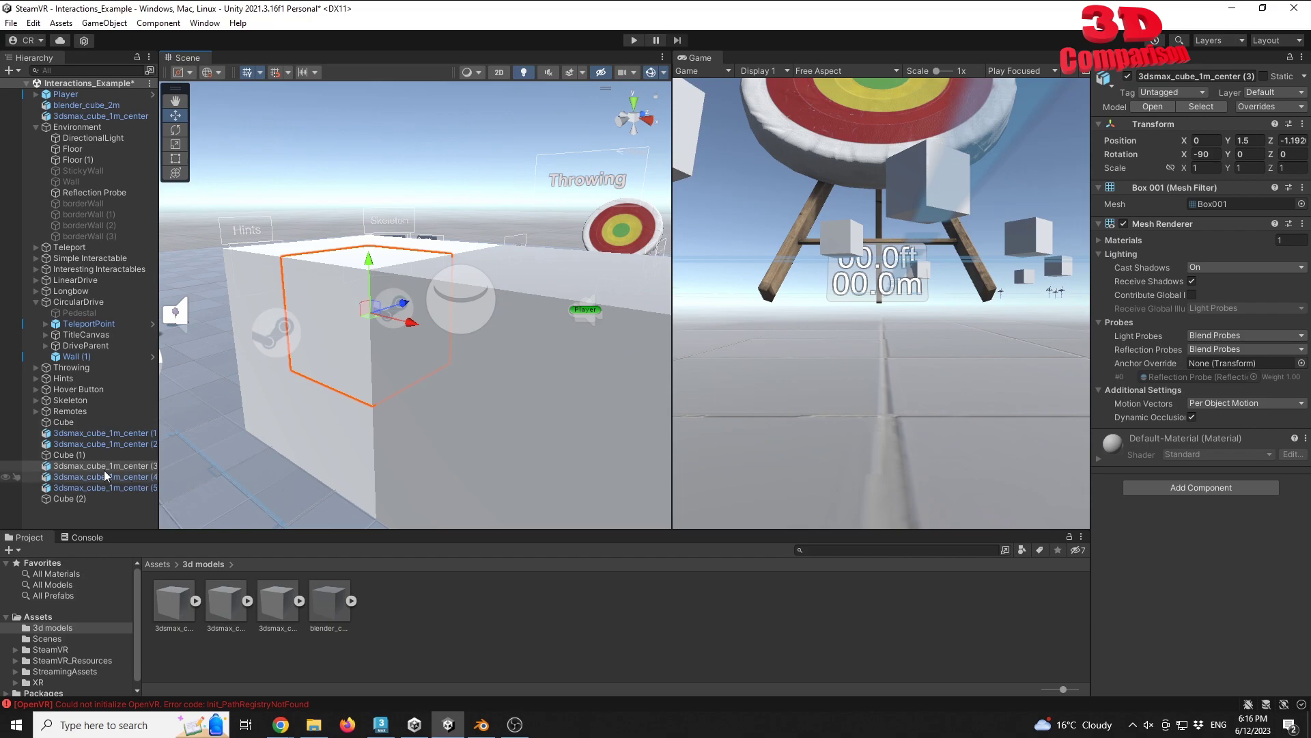
left_click(269, 289)
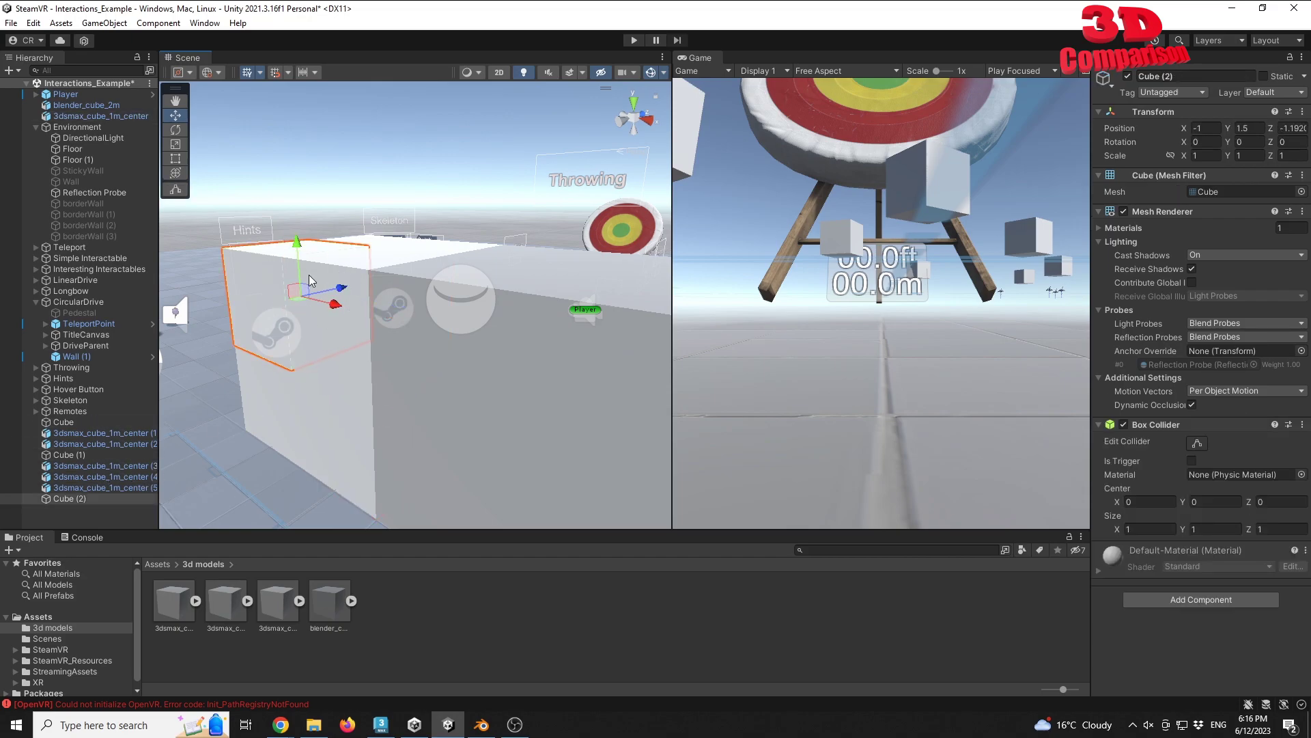
left_click_drag(448, 372, 357, 306, "alt")
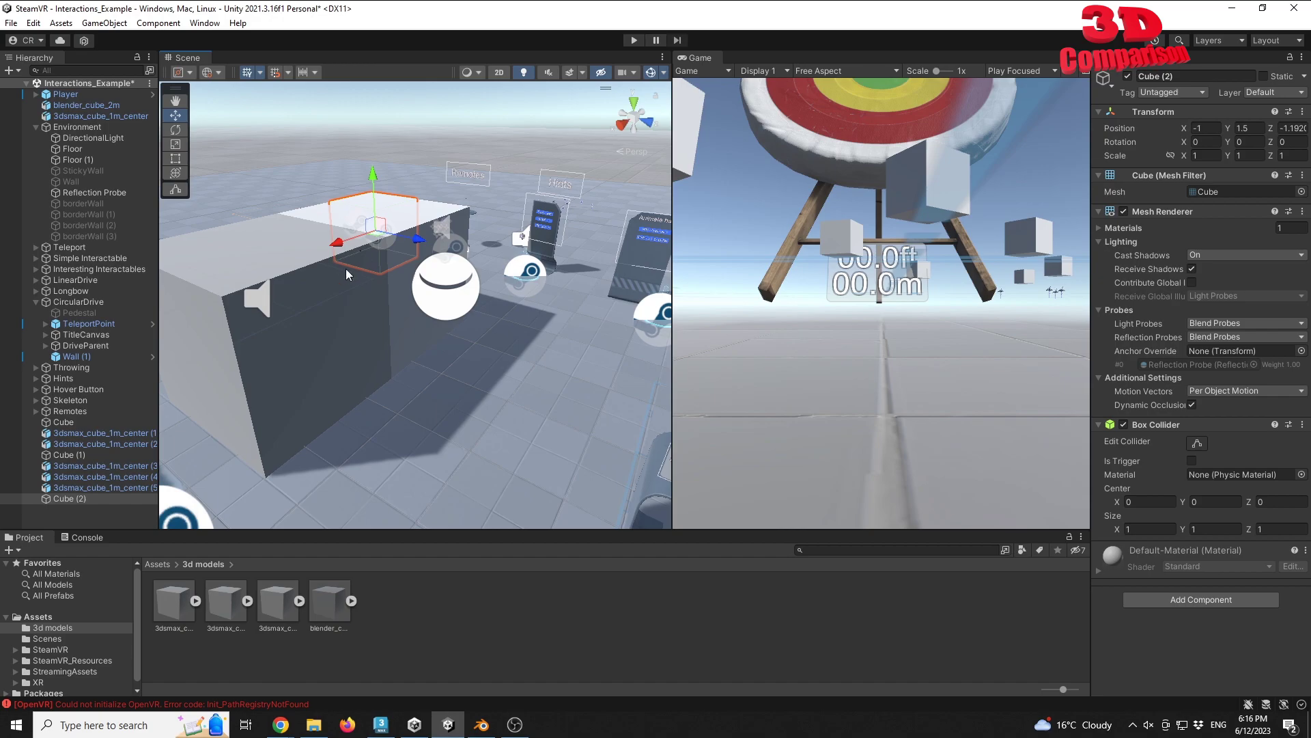
left_click(412, 338)
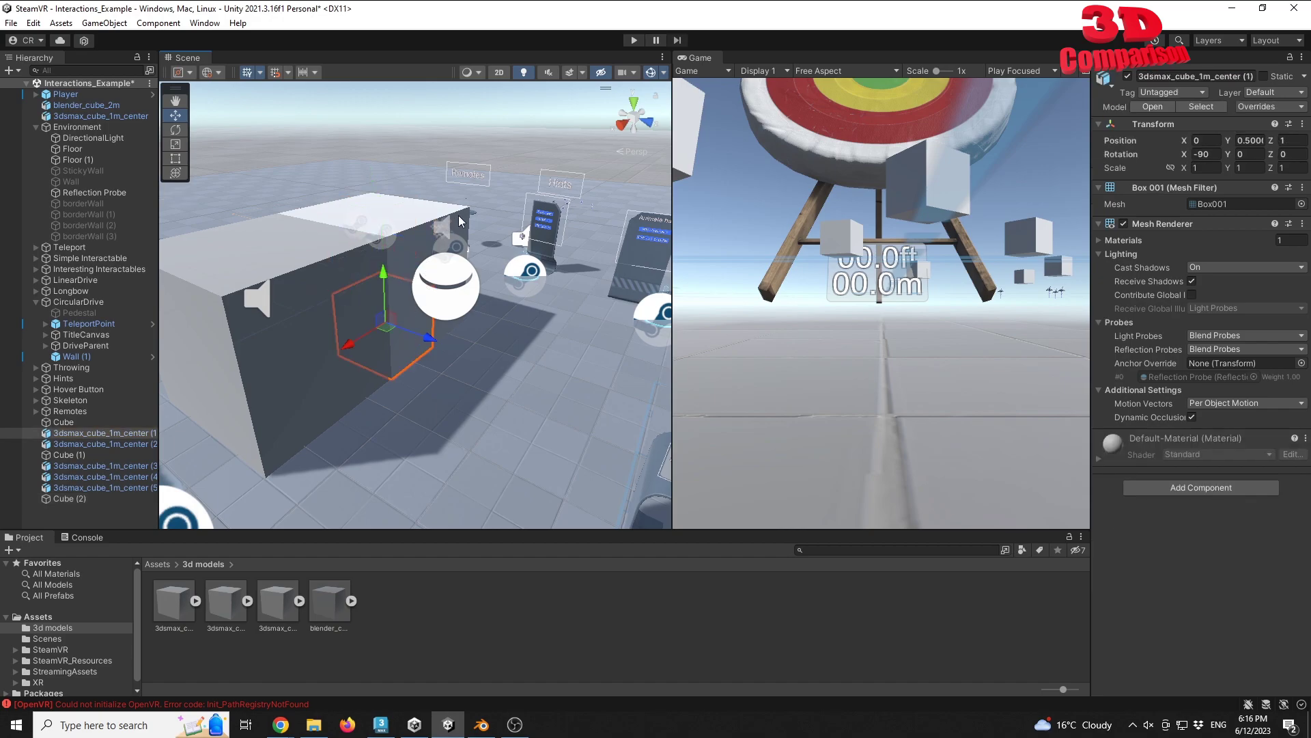
left_click(417, 273)
left_click(392, 258)
left_click(403, 250)
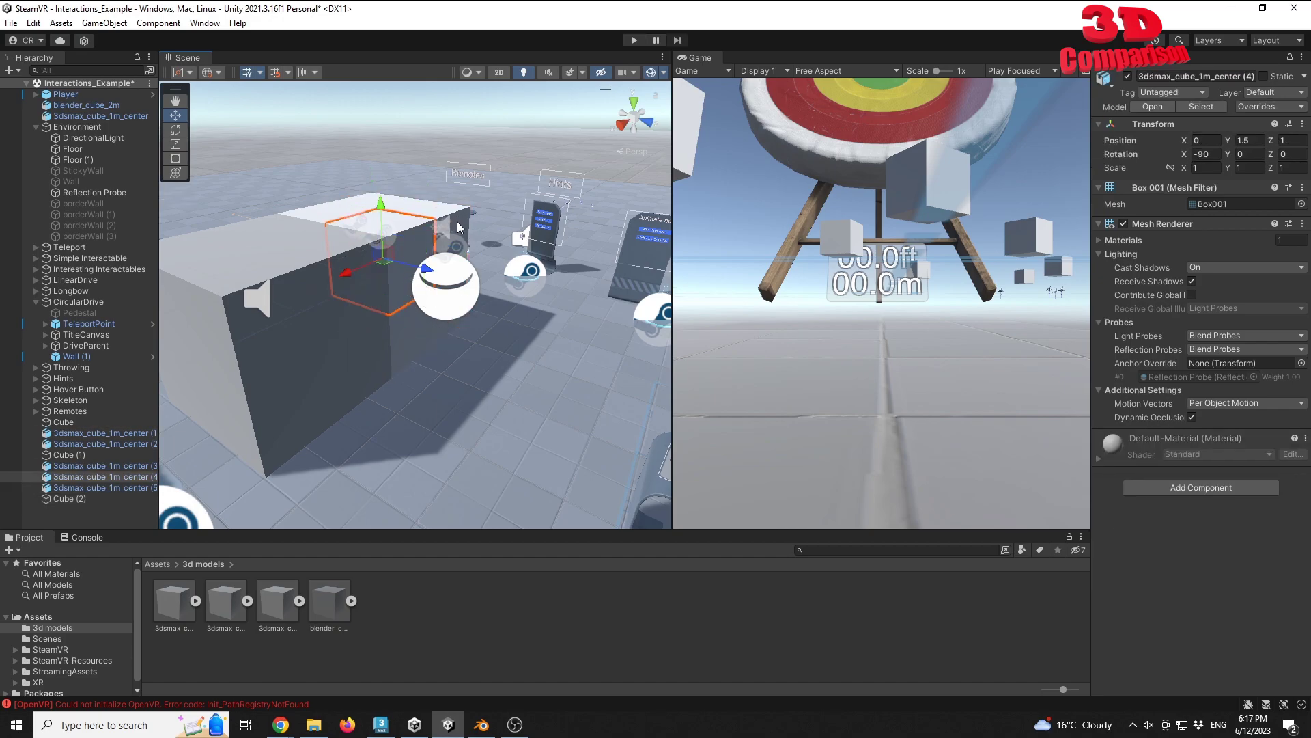
left_click(459, 227)
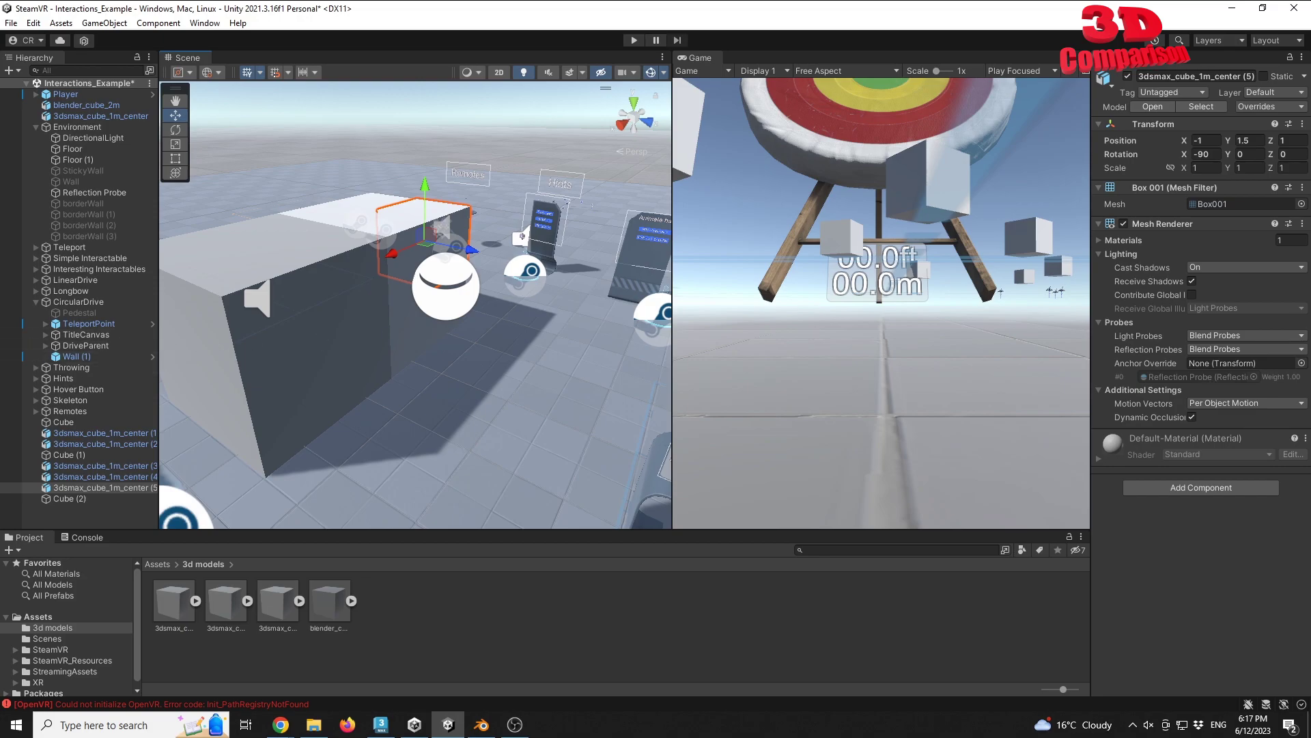
left_click_drag(383, 410, 505, 330, "alt")
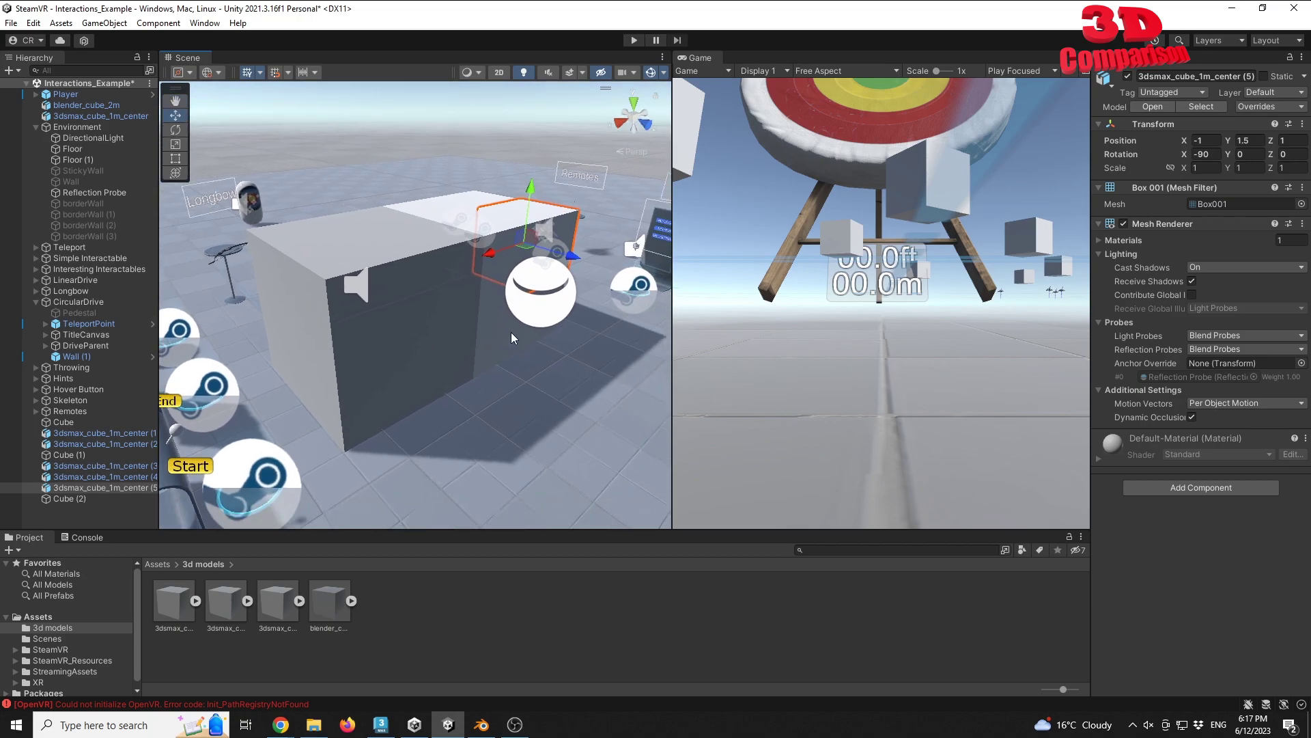